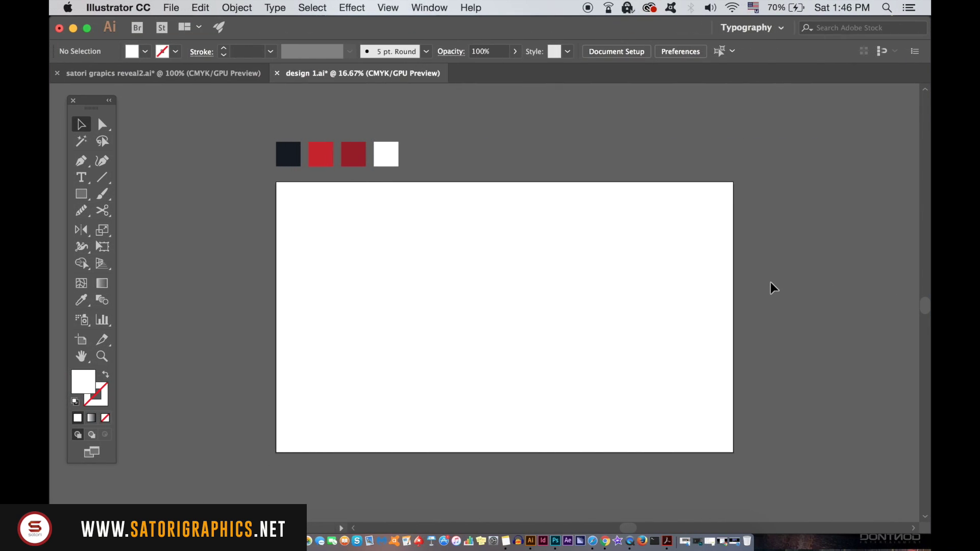
click(291, 158)
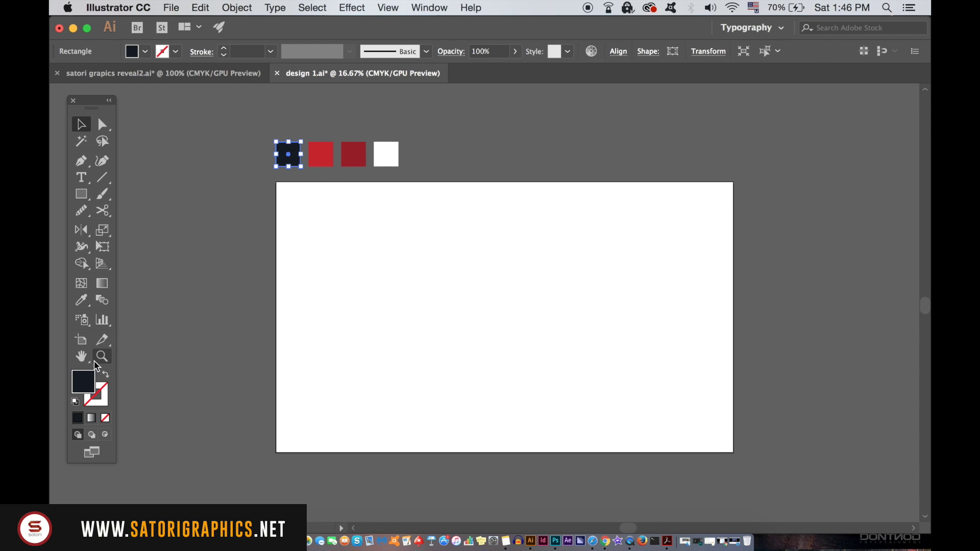
double_click(85, 383)
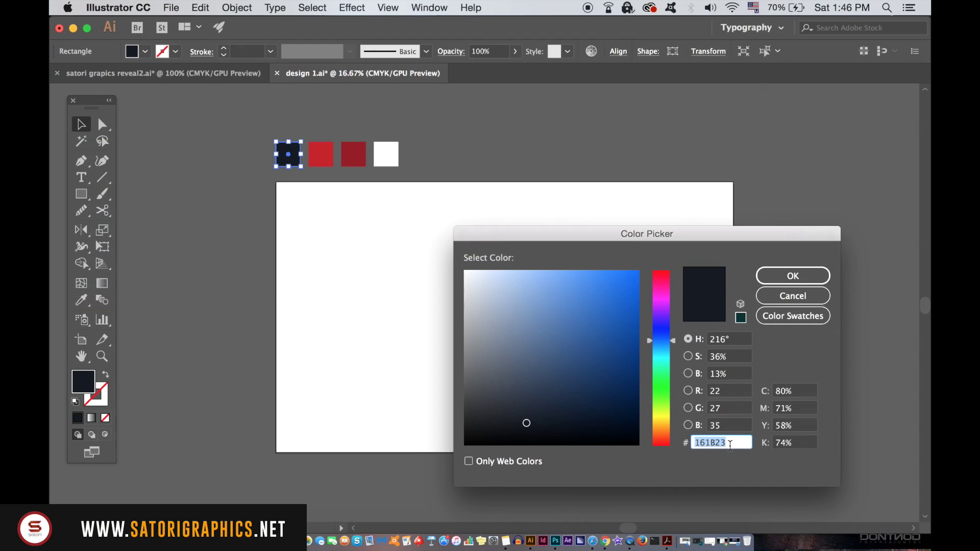
click(808, 298)
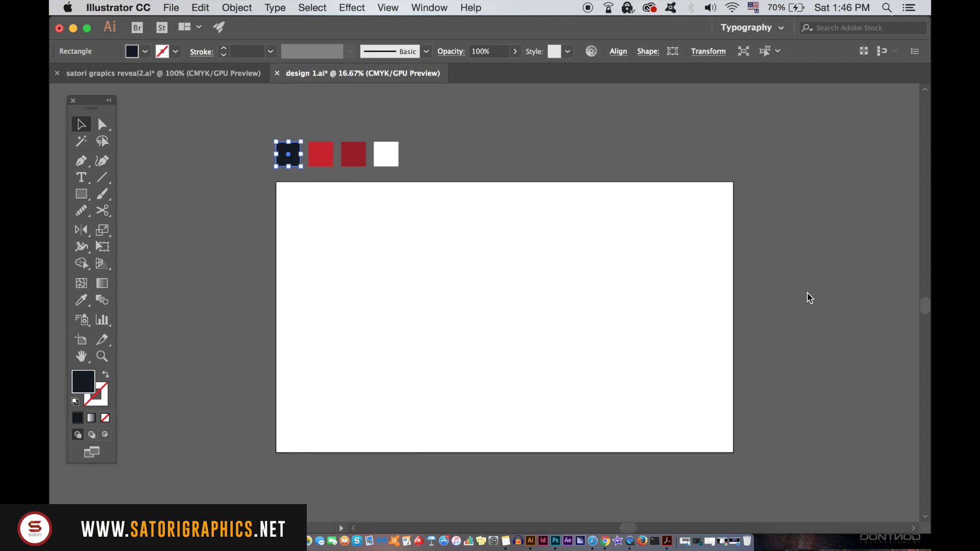
click(322, 157)
double_click(83, 382)
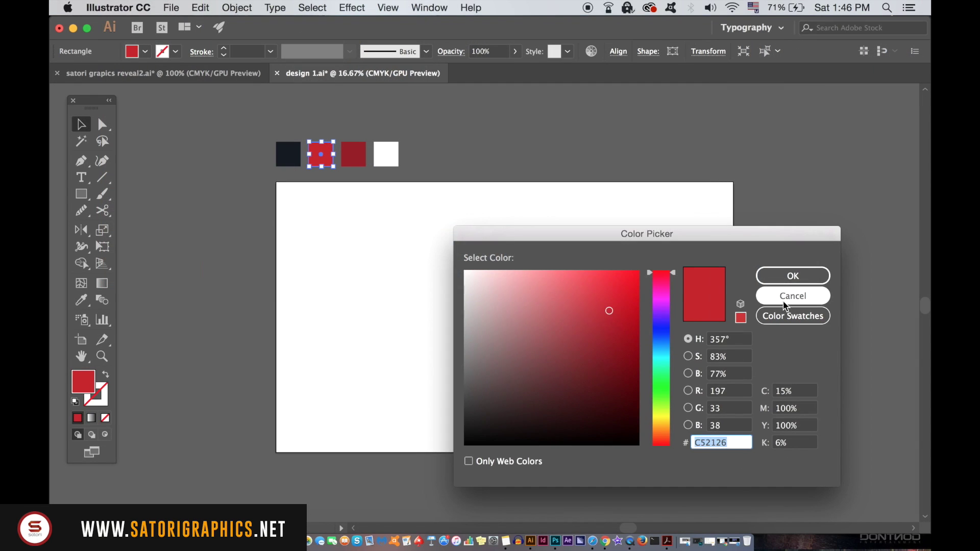
click(784, 299)
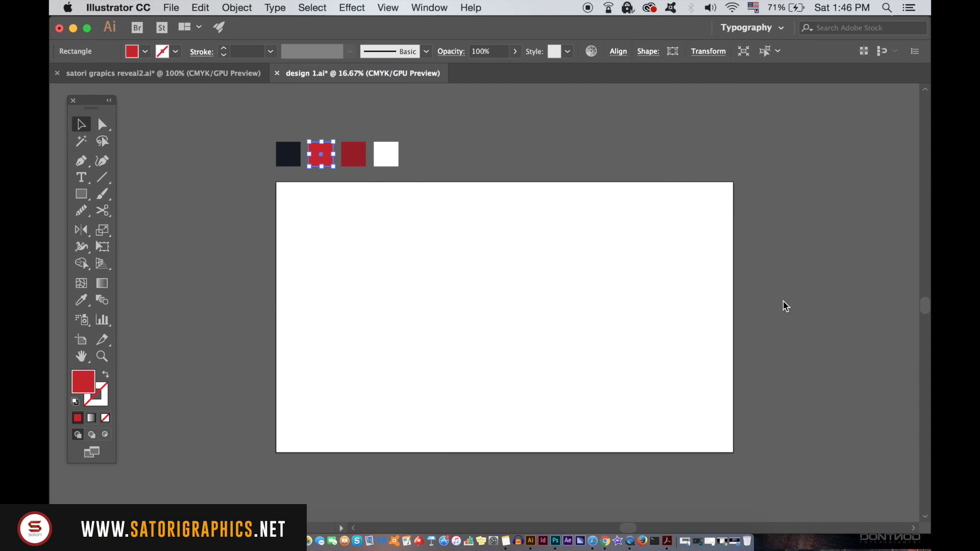
click(360, 167)
double_click(85, 382)
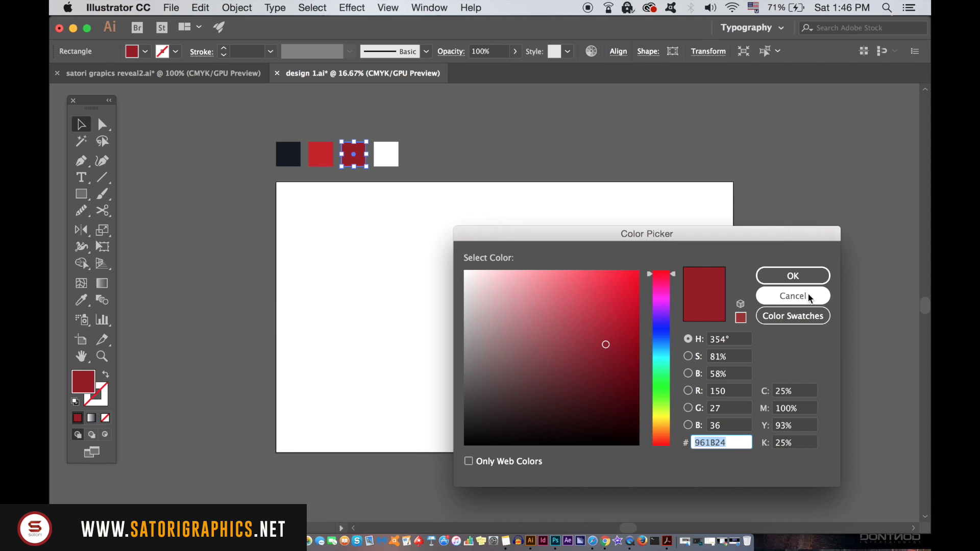
click(787, 299)
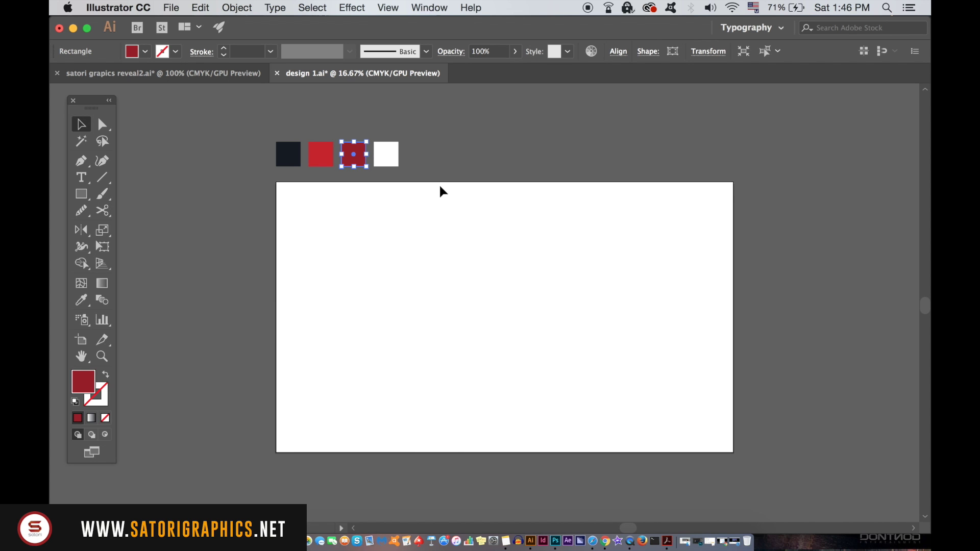
click(462, 168)
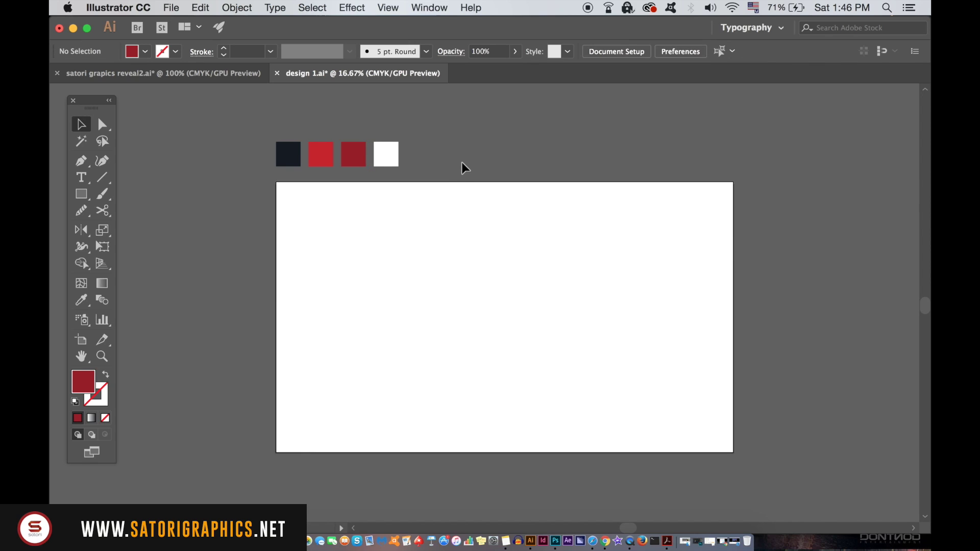
- Draw a dark navy rectangle over the full artboard and lock it with Object > Lock
click(288, 154)
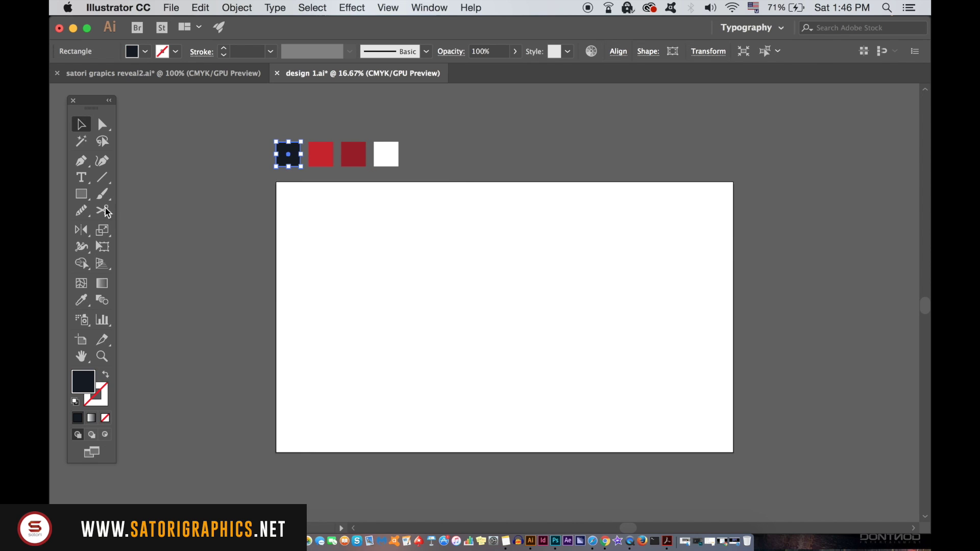
click(81, 194)
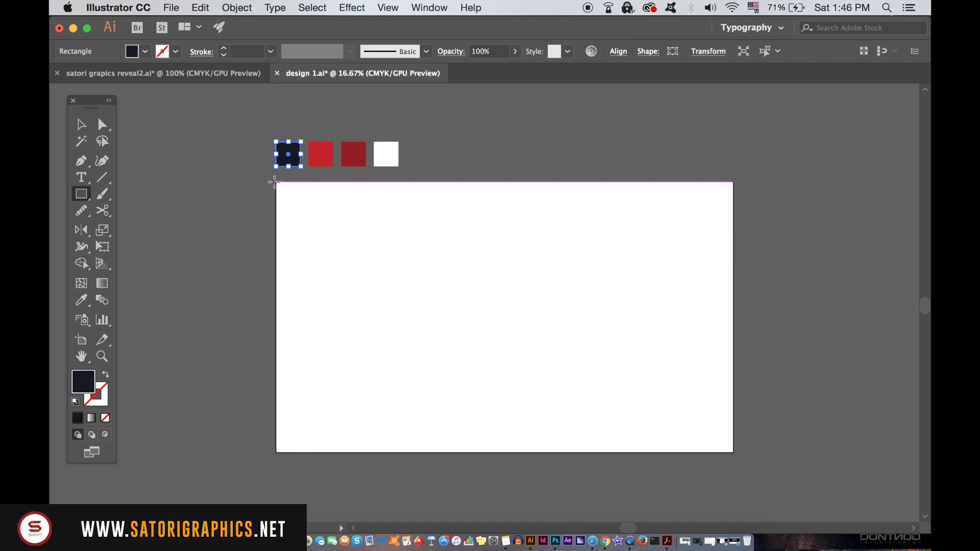
drag(277, 182, 734, 452)
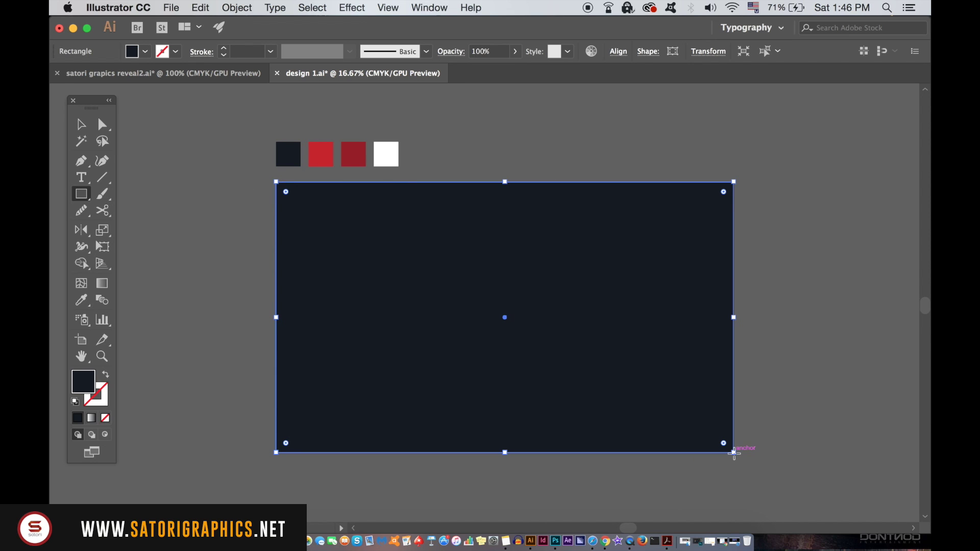
click(230, 8)
mouse_move(253, 85)
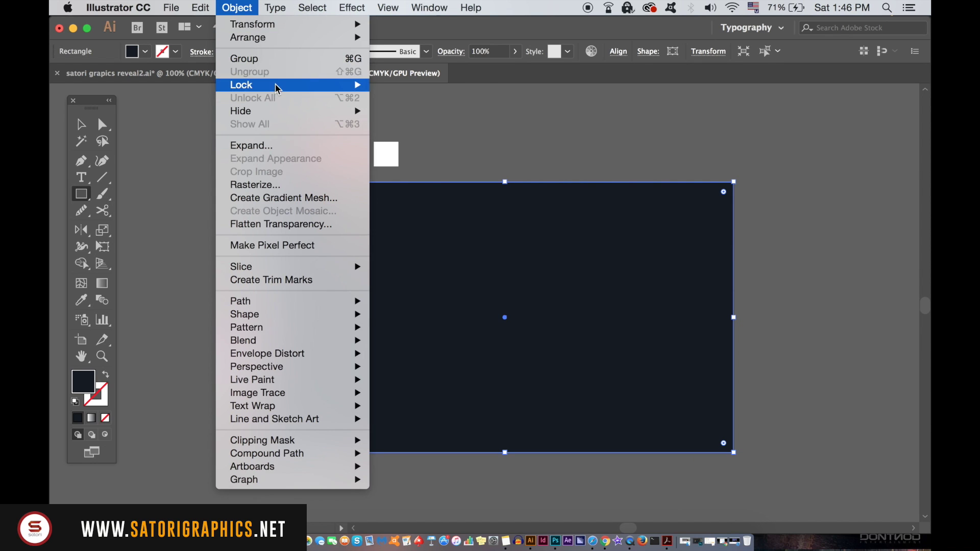
click(396, 89)
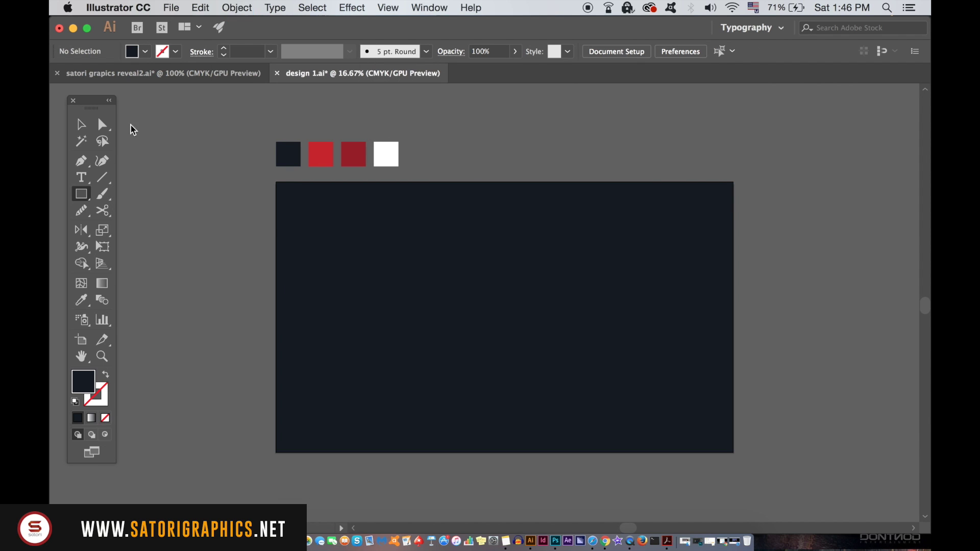
click(77, 128)
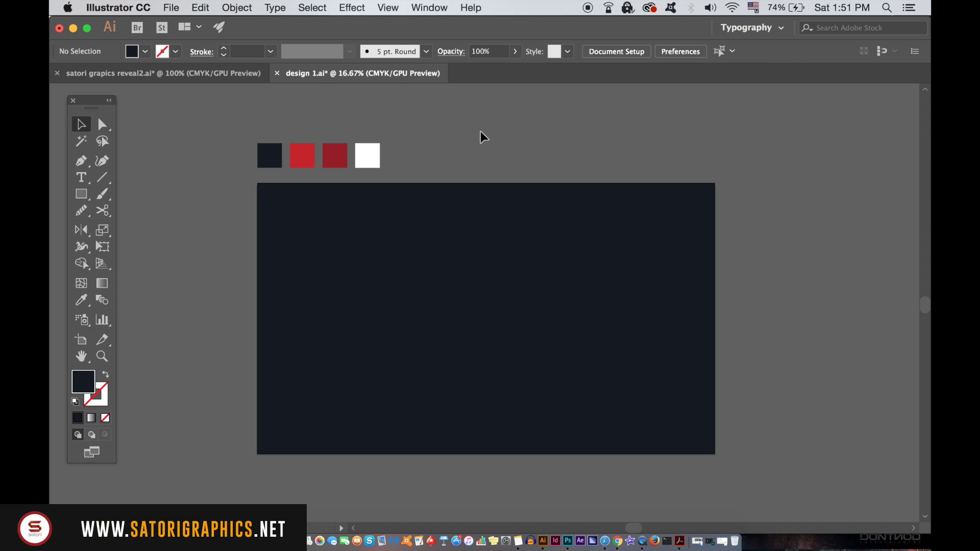
- Place the text SATORI above the artboard with the Type tool
click(81, 177)
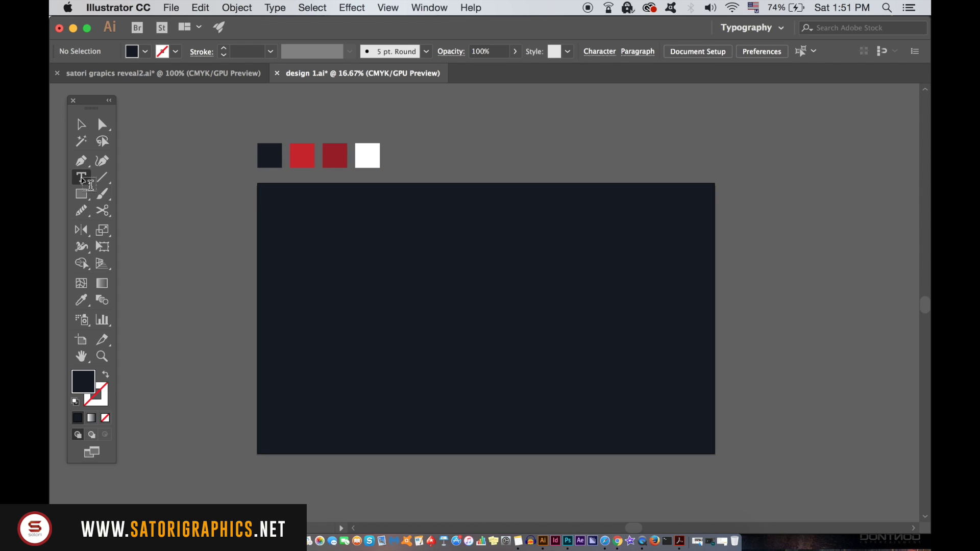
click(526, 158)
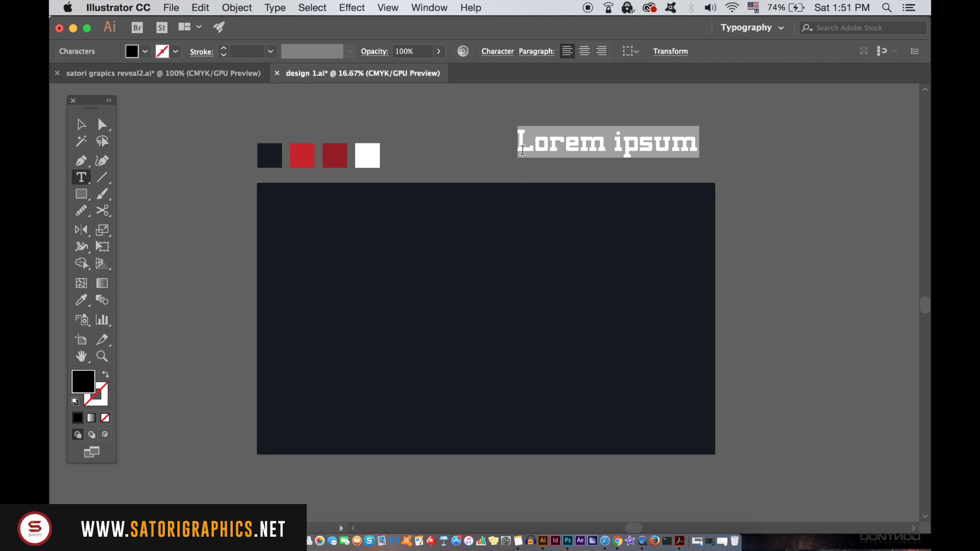
text(SATORI)
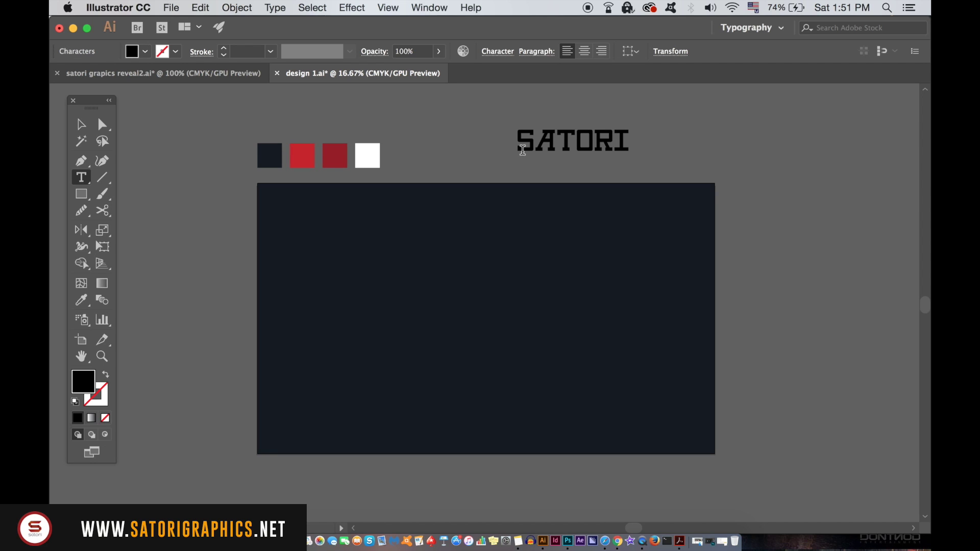
click(82, 124)
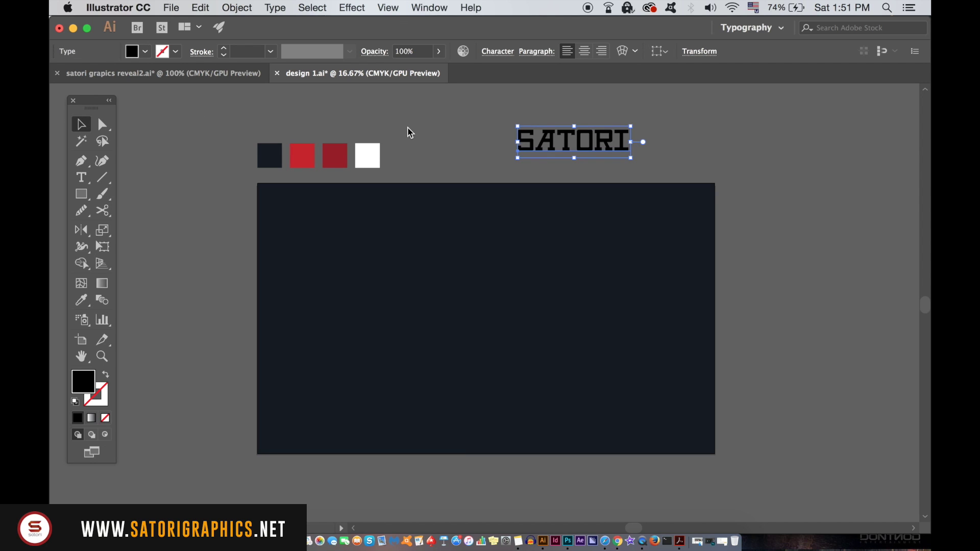
- Open the Character panel and make SATORI white using the Eyedropper
click(436, 5)
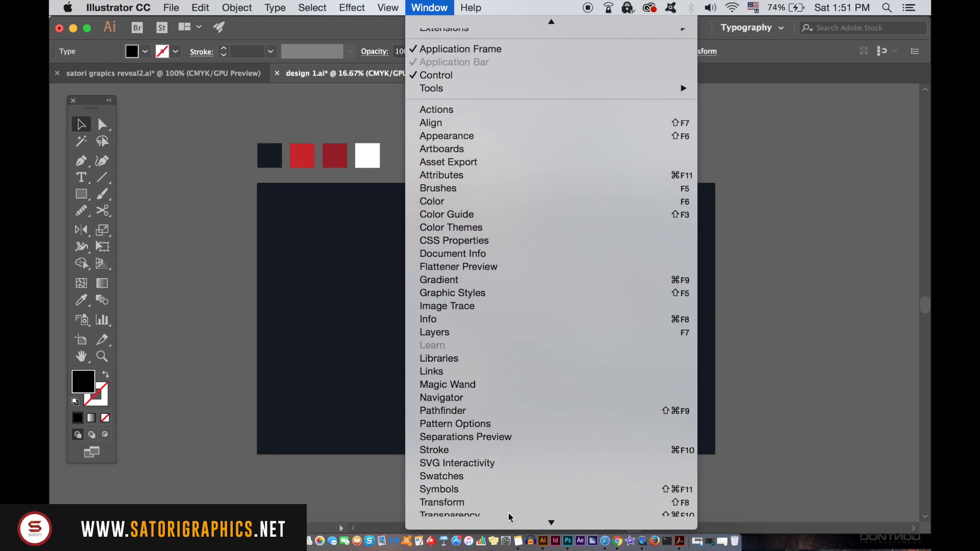
mouse_move(507, 513)
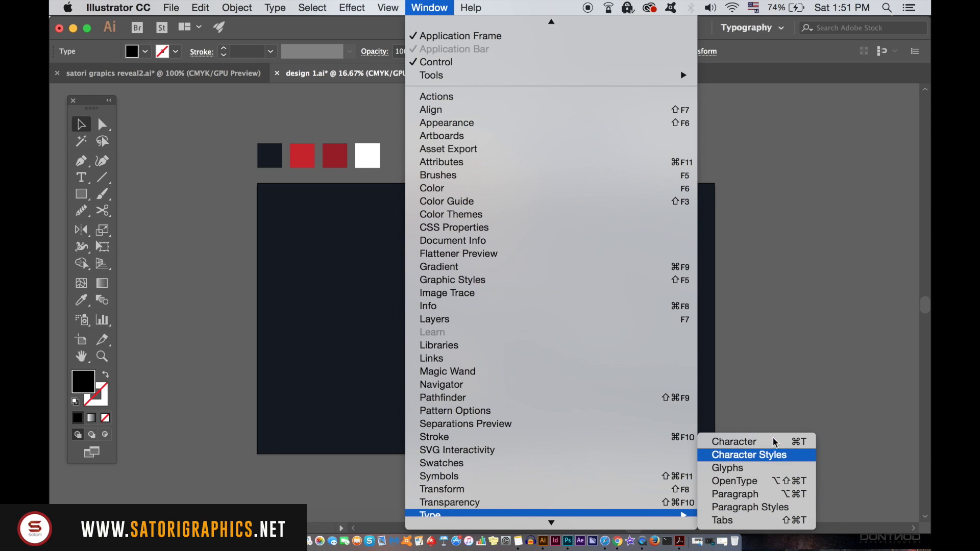
click(712, 440)
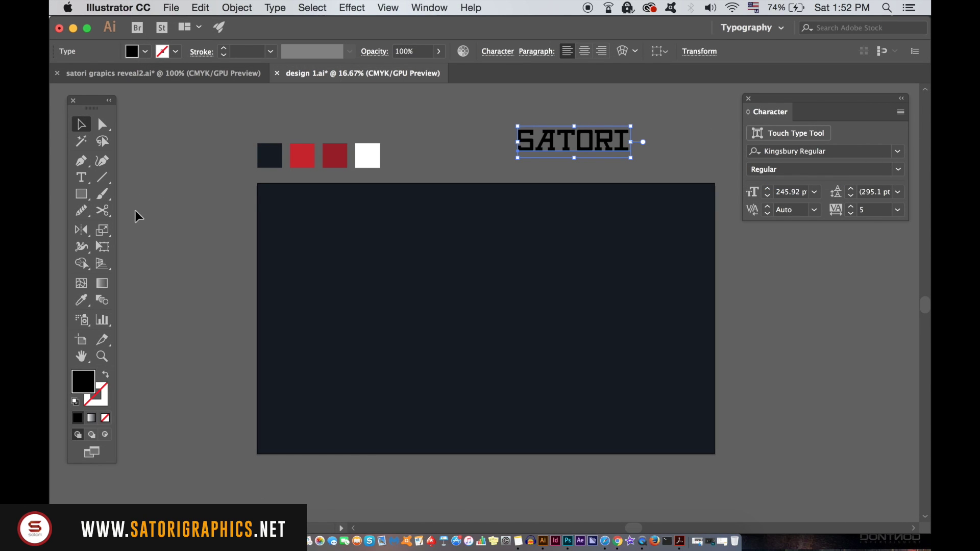
click(82, 300)
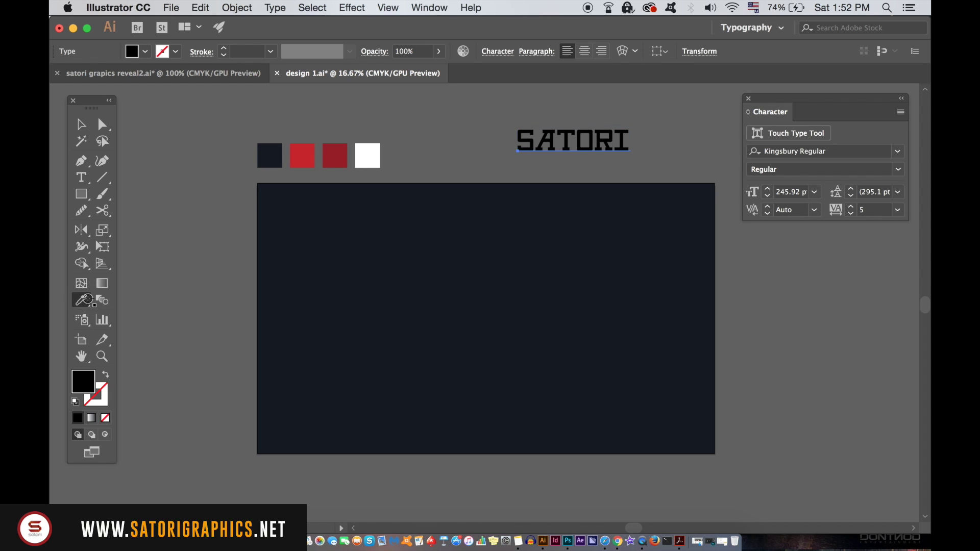
click(371, 153)
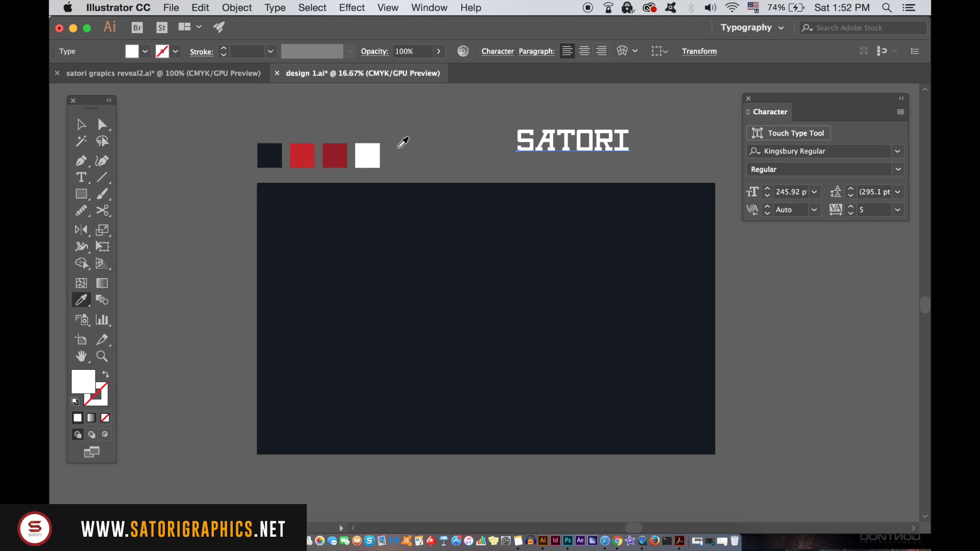
- Centre SATORI on the artboard and duplicate it into lines retyped as GRAPHICS and DESIGN
key(v)
drag(633, 138, 513, 260)
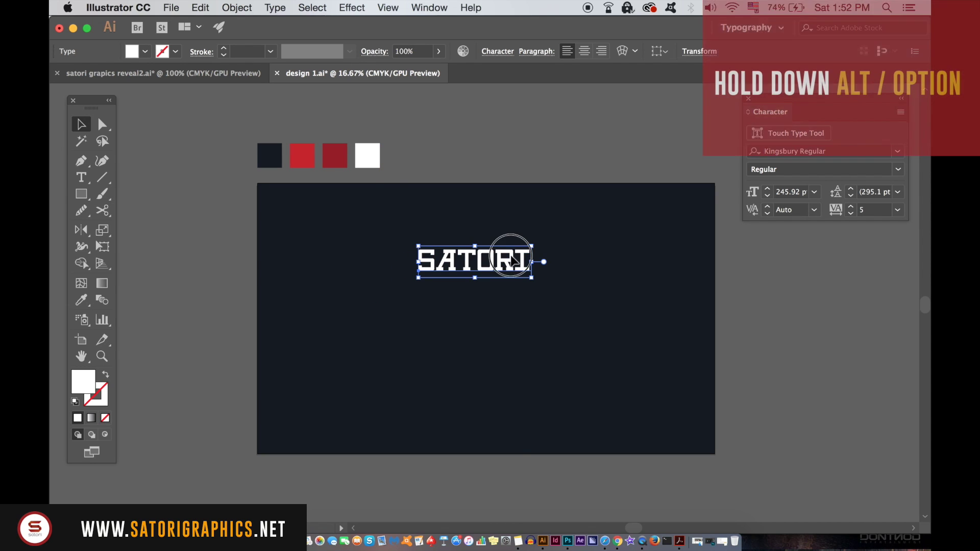
drag(513, 260, 511, 337)
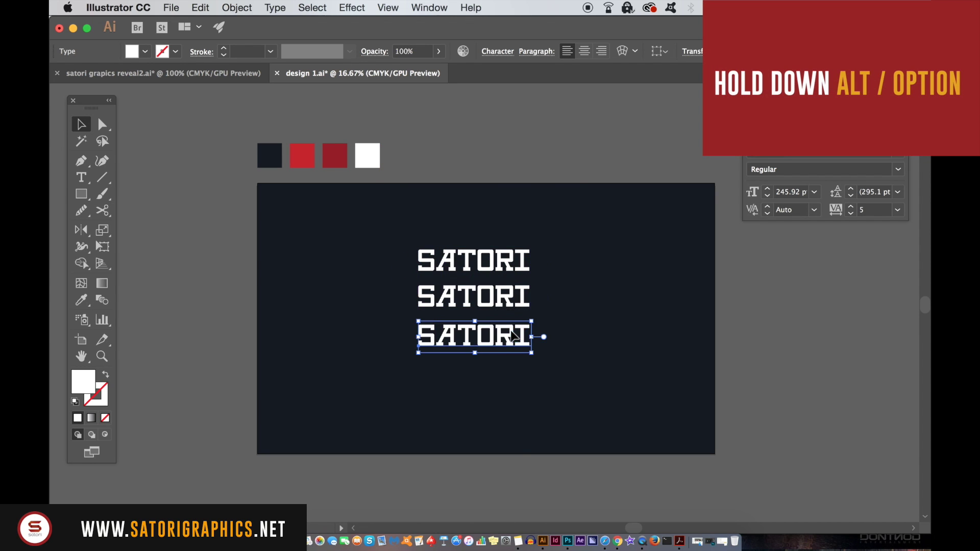
click(82, 177)
double_click(475, 296)
text(GRAPHICS)
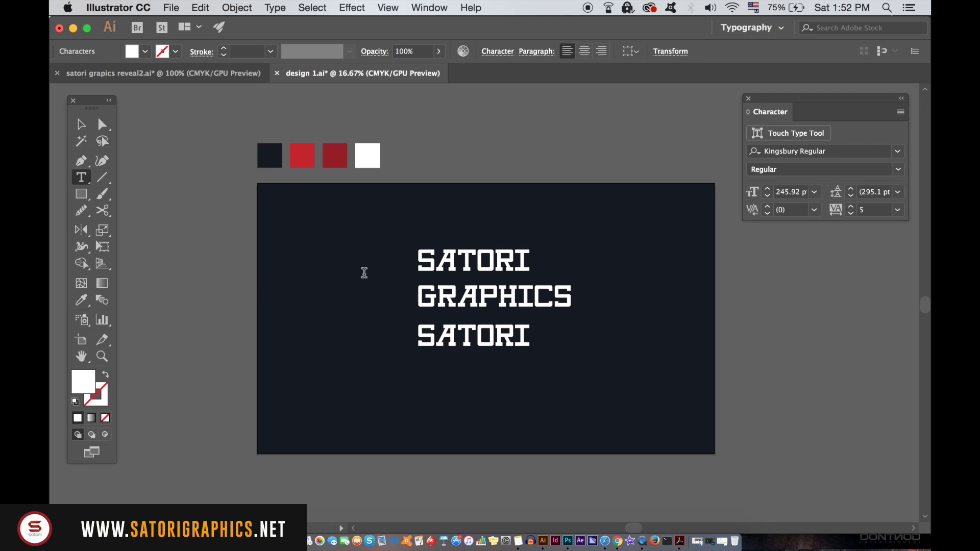
click(81, 180)
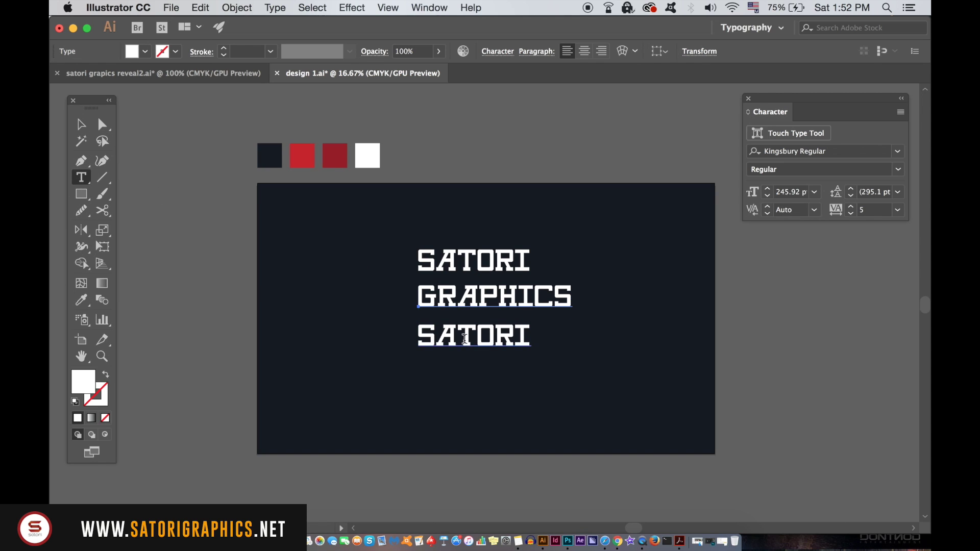
double_click(465, 339)
text(DESIGN)
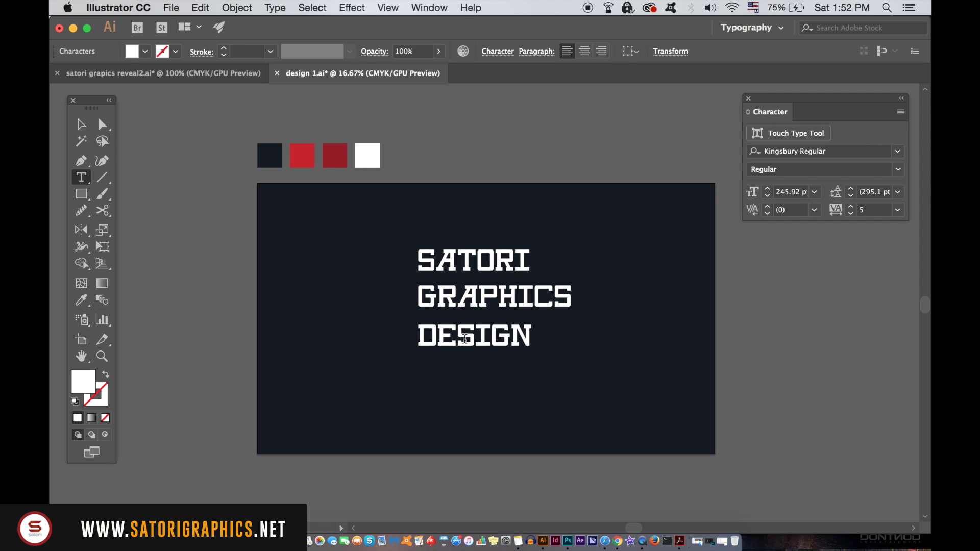
- Select all three text lines and apply Horizontal Align Center
click(81, 124)
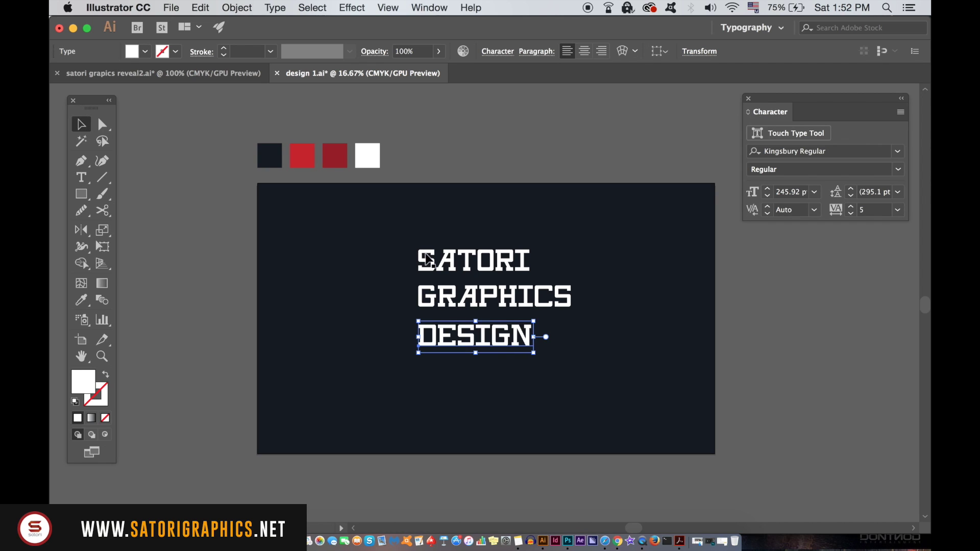
shift+click(504, 300)
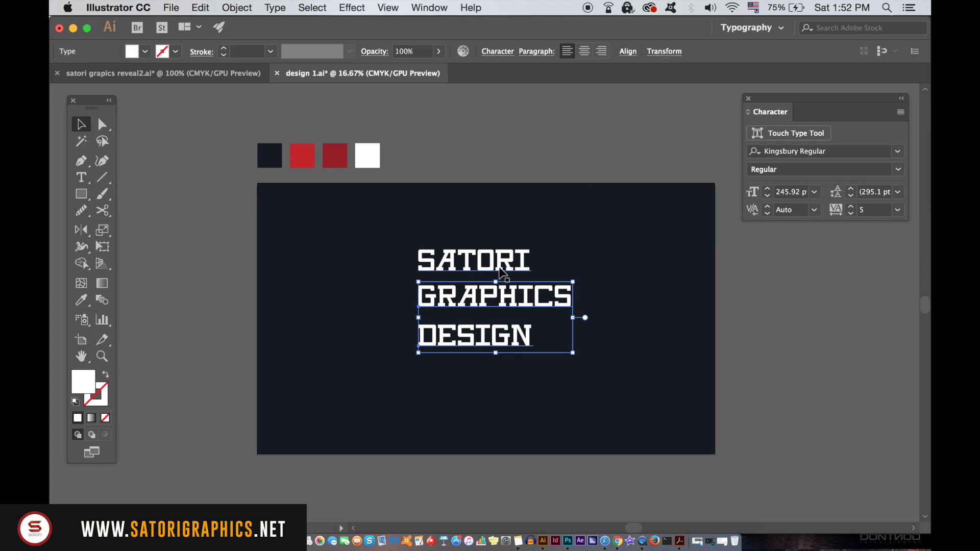
shift+click(502, 267)
click(429, 8)
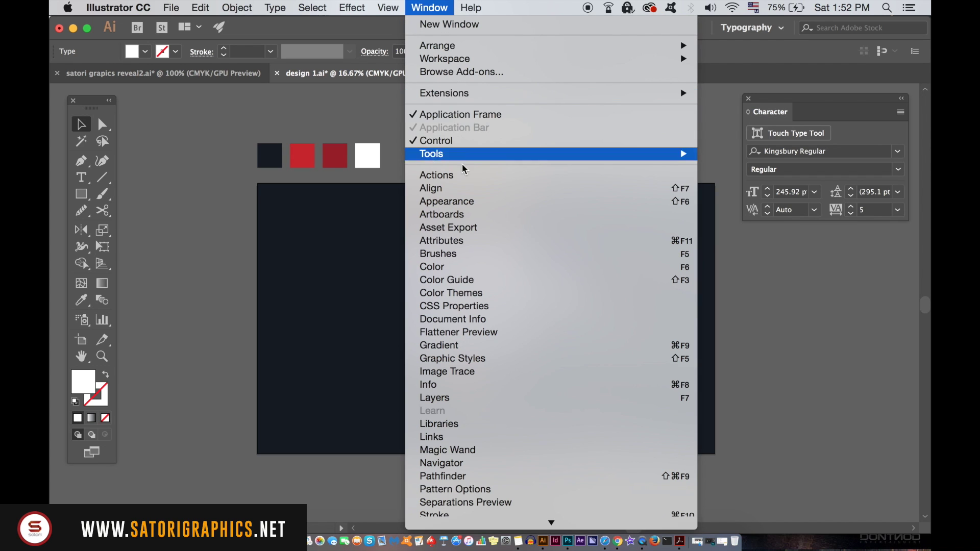
click(459, 186)
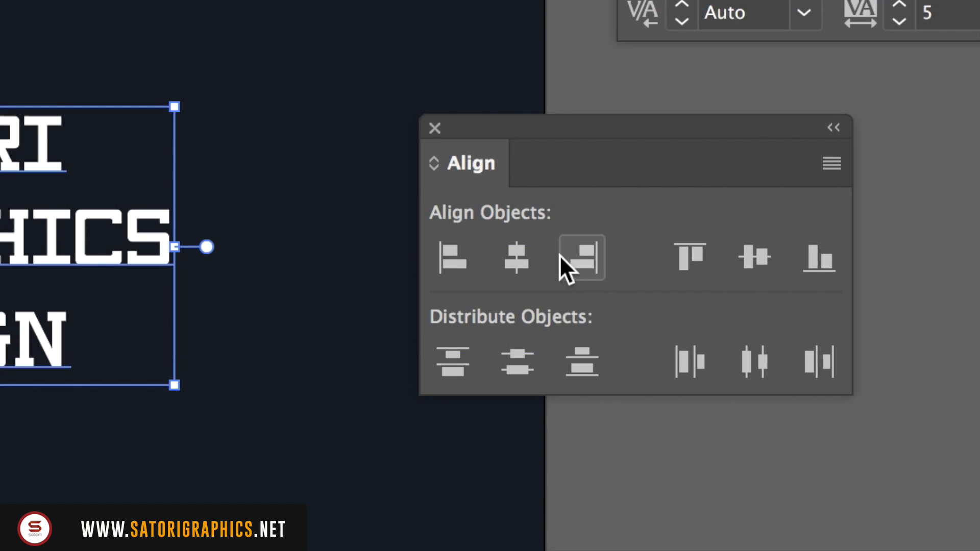
click(703, 303)
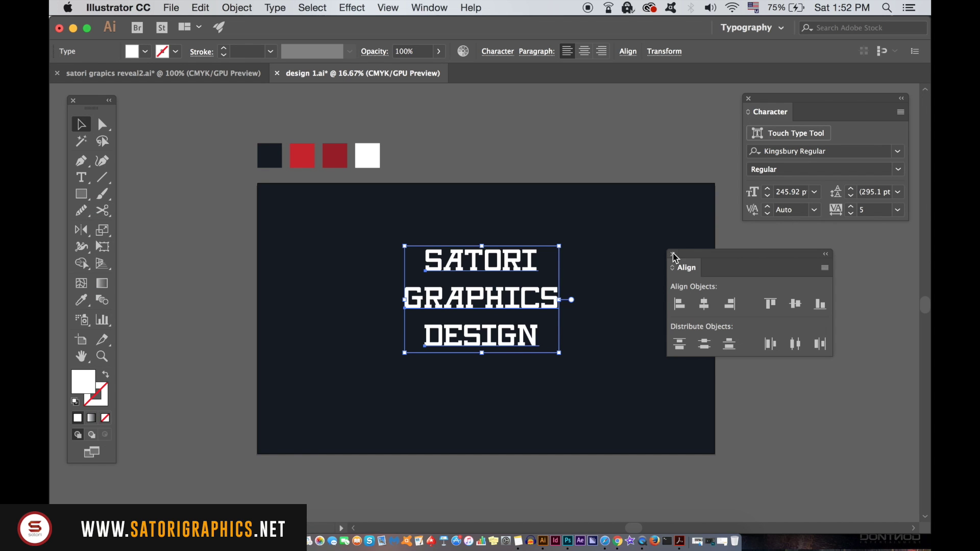
- Close the Align and Character panels, deselect, and pick the red swatch
click(673, 255)
click(749, 101)
click(619, 128)
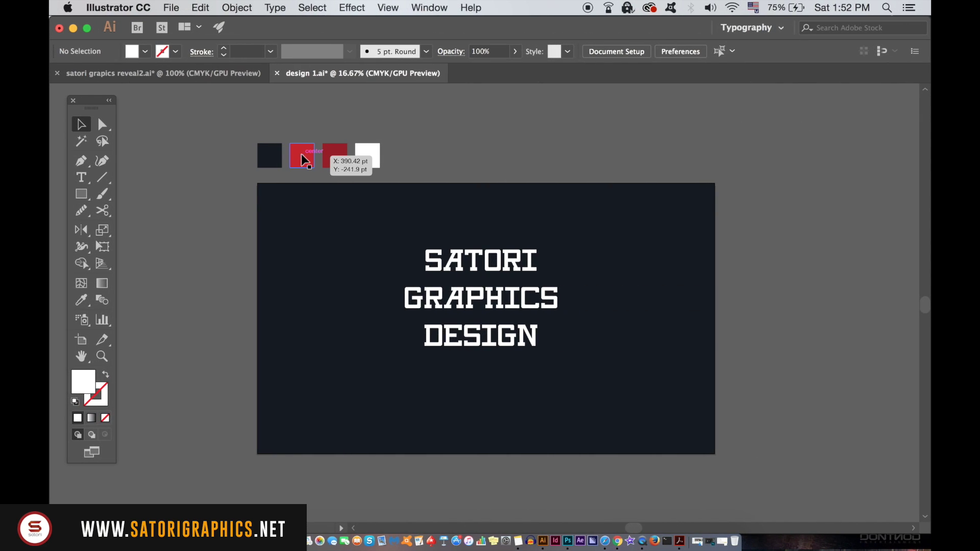
click(305, 155)
- Draw a red rectangle over the word SATORI
click(82, 194)
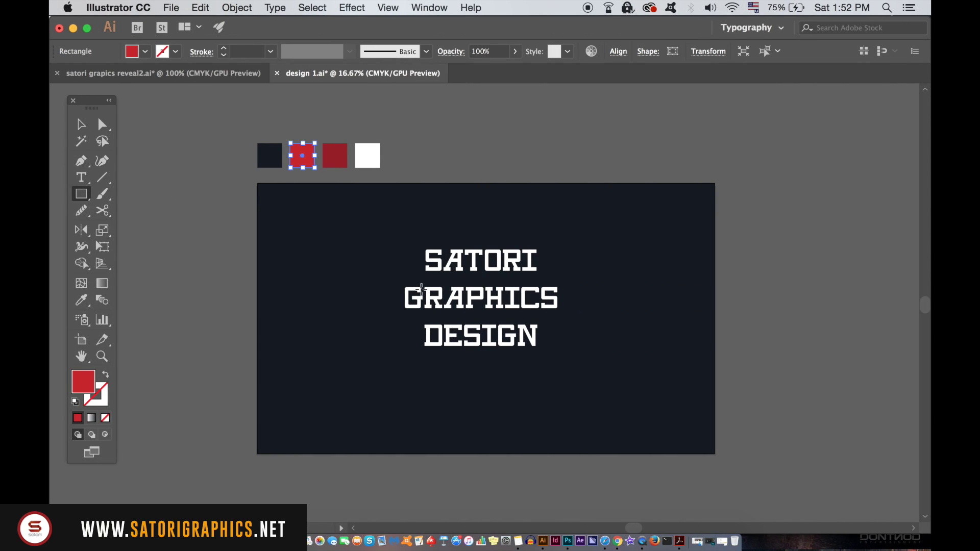
drag(413, 243, 549, 276)
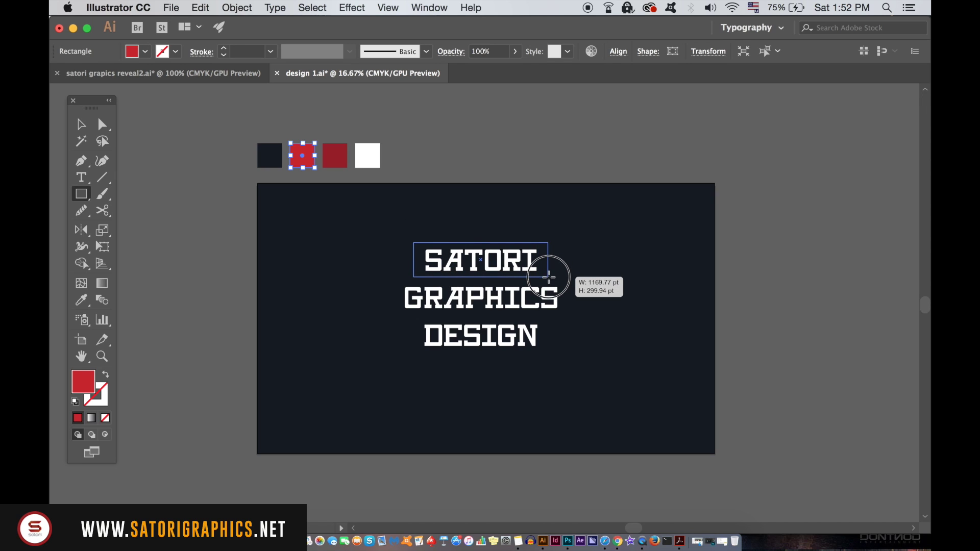
drag(548, 277, 549, 277)
key(v)
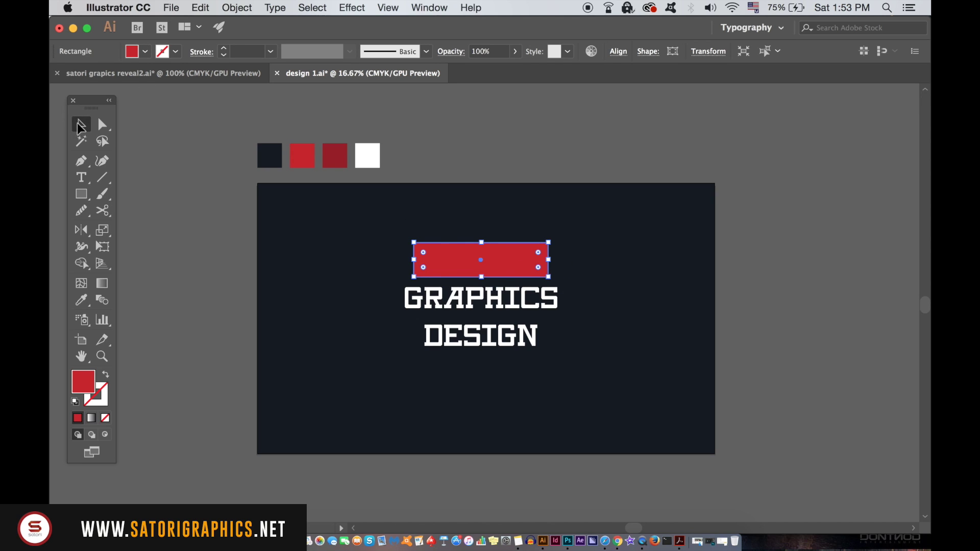
drag(524, 264, 518, 240)
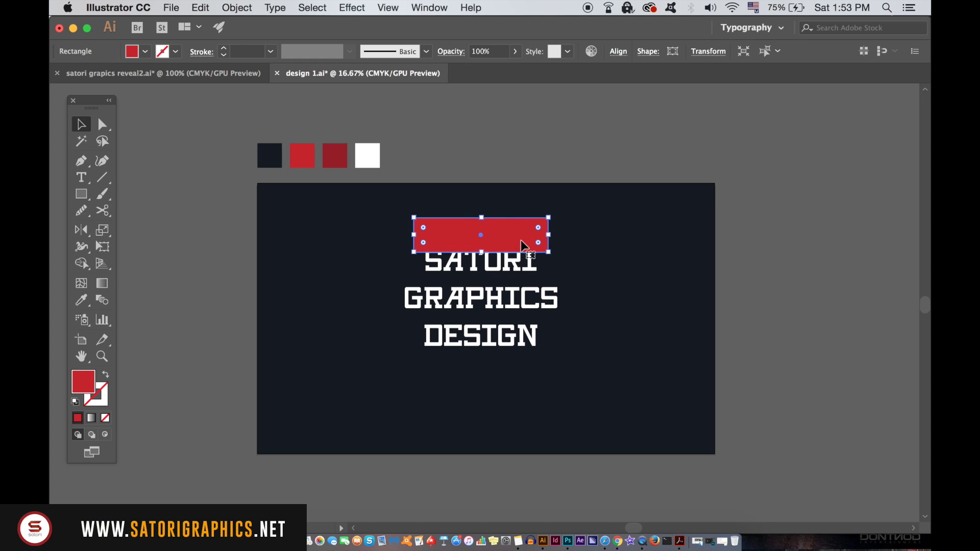
- Bring the three text lines in front of the red rectangle
click(521, 264)
shift+click(521, 300)
shift+click(514, 338)
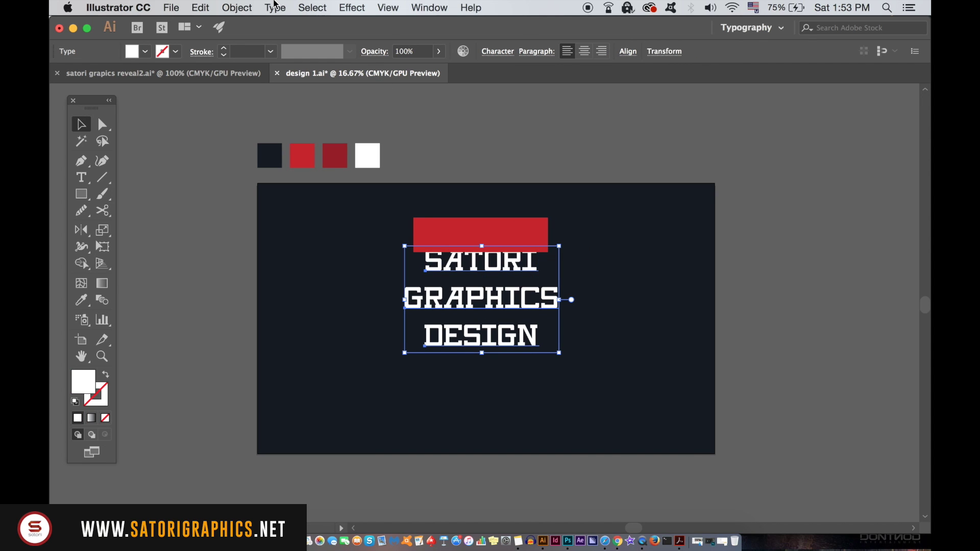
click(252, 6)
mouse_move(212, 102)
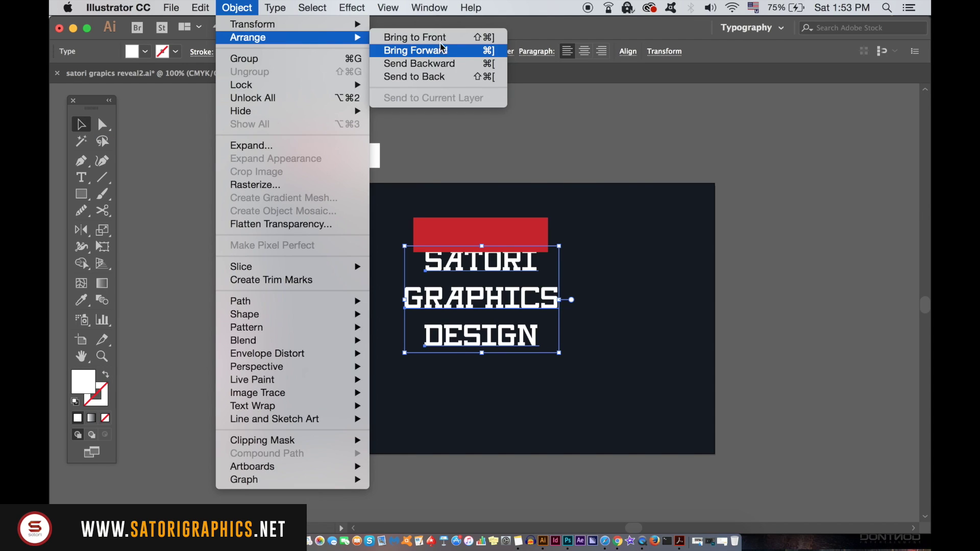
click(442, 50)
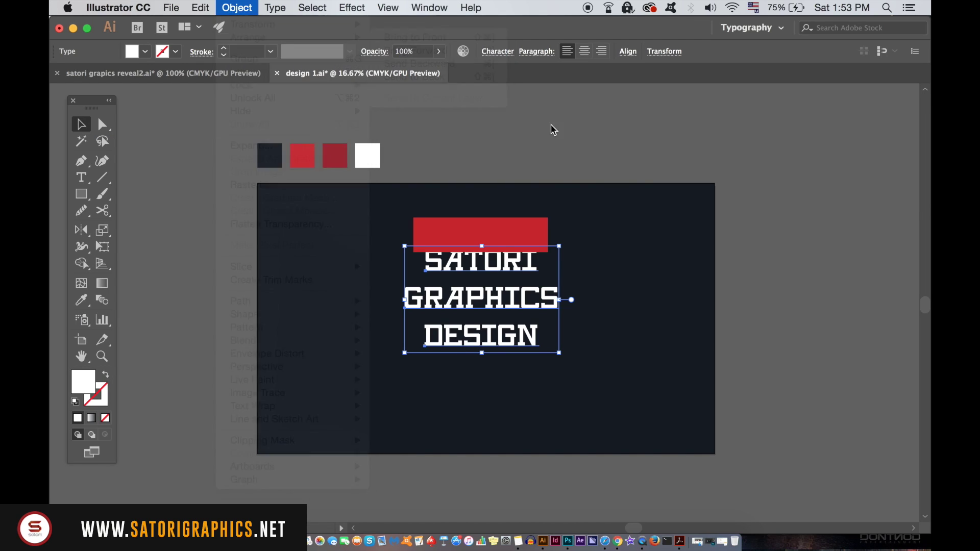
- Duplicate the red bar behind GRAPHICS and DESIGN, resizing each to fit its word
click(591, 133)
drag(540, 224, 546, 295)
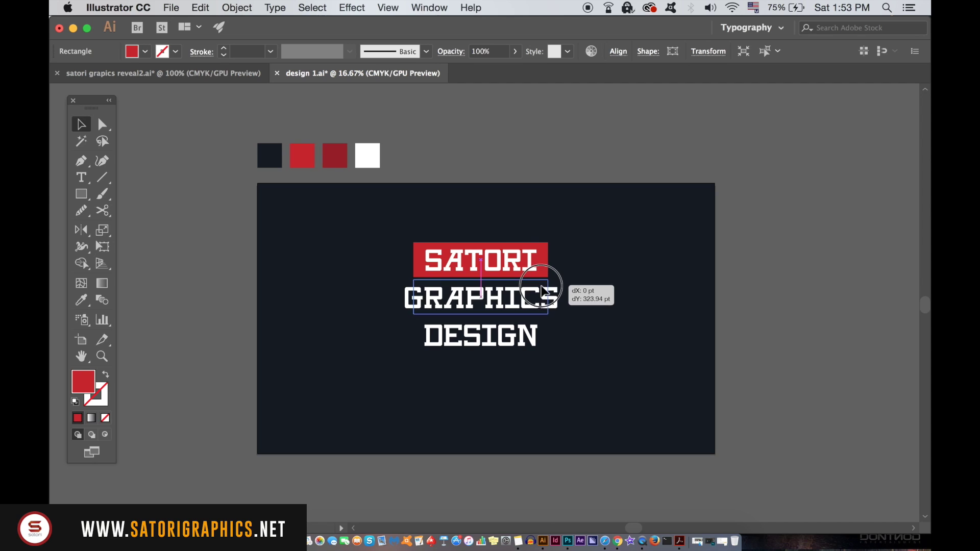
drag(414, 297, 398, 297)
mouse_move(549, 298)
mouse_down()
mouse_move(564, 297)
mouse_move(563, 338)
mouse_up()
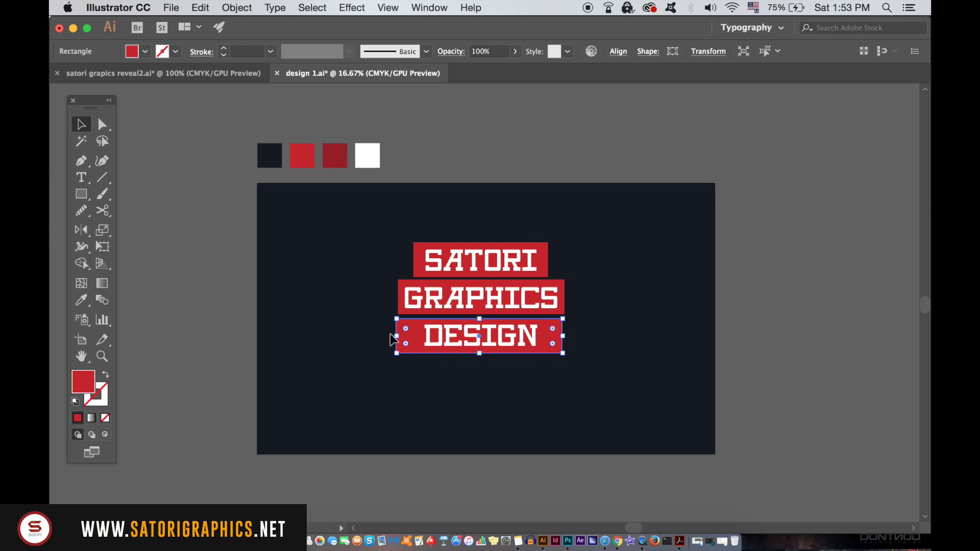
drag(398, 335, 420, 337)
mouse_move(562, 339)
mouse_down()
mouse_move(573, 332)
mouse_move(545, 337)
mouse_up()
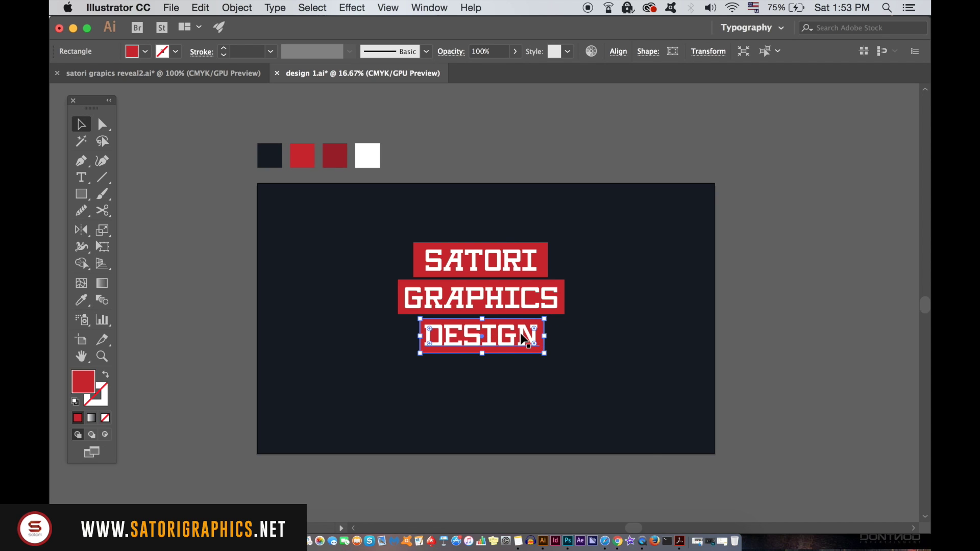
click(592, 343)
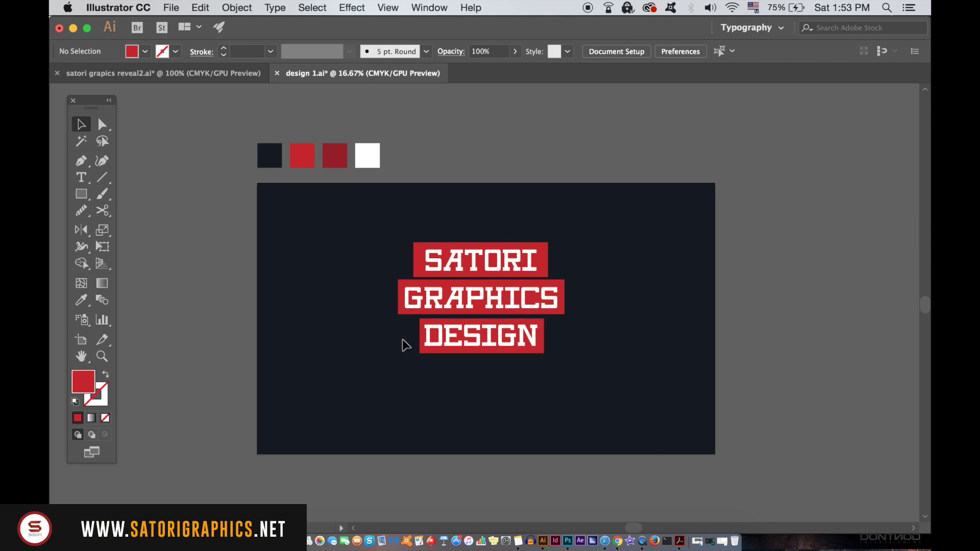
- Copy the Satori Graphics logo from the other document and paste it into the banner design
drag(465, 231, 519, 364)
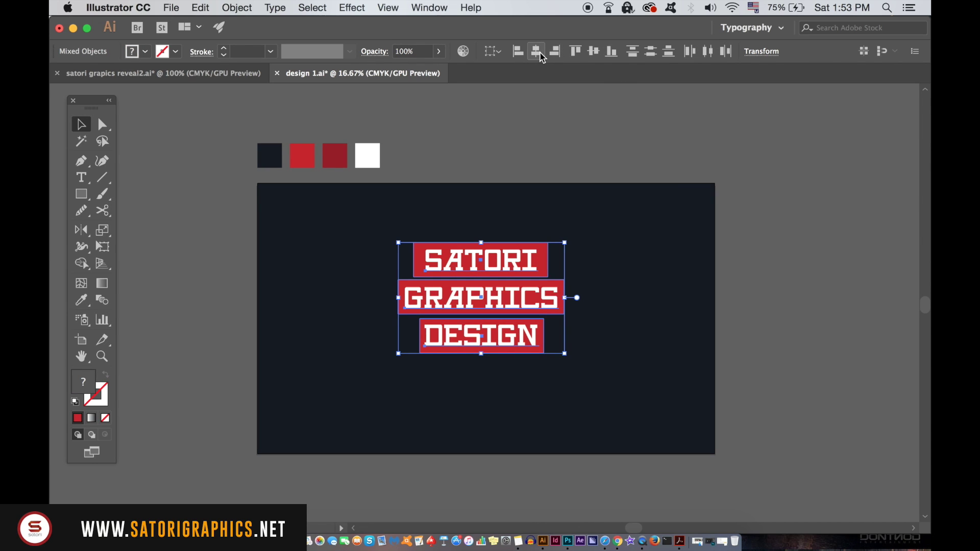
click(541, 167)
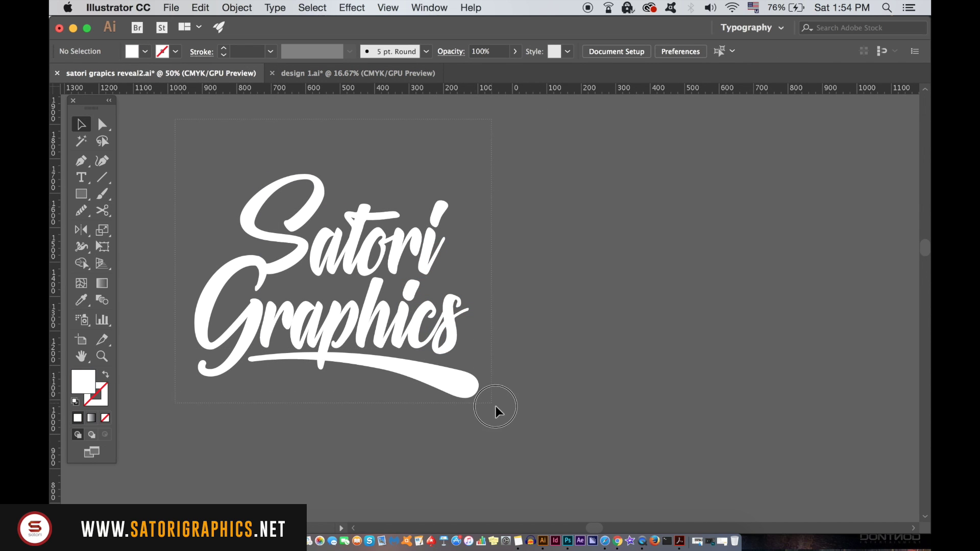
key(ctrl+a)
key(ctrl+c)
key(ctrl+grave)
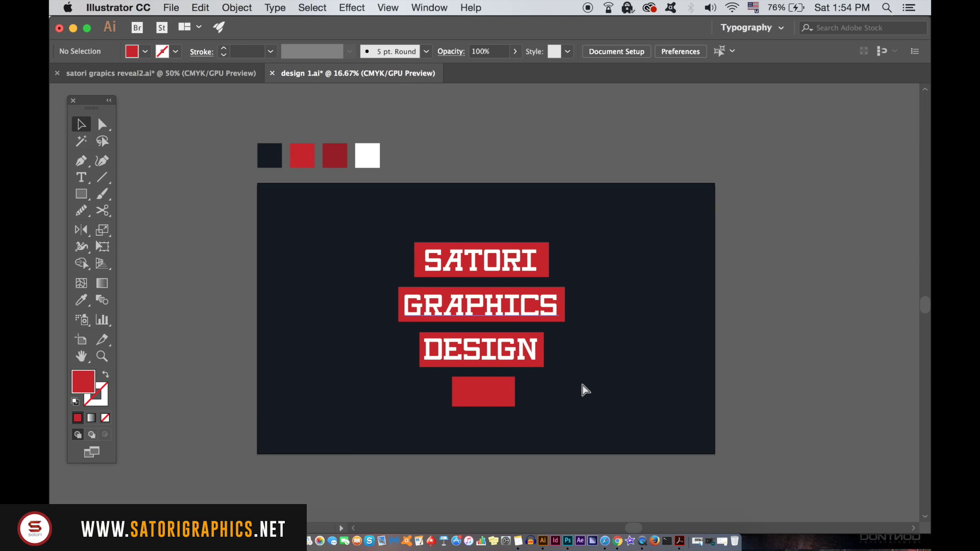
key(ctrl+v)
- Shrink the logo onto a small red block below DESIGN and fit the block around it
drag(533, 266, 494, 307)
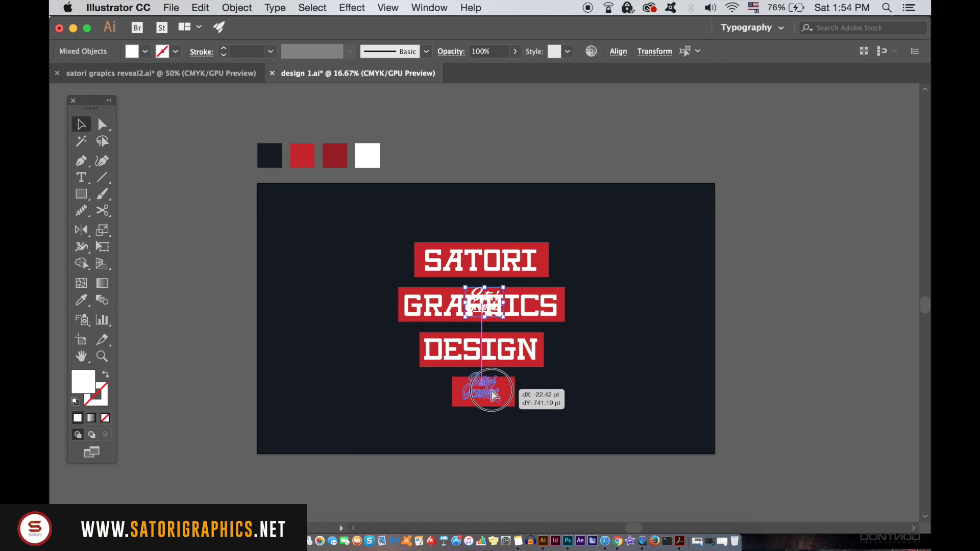
mouse_move(494, 308)
mouse_down()
mouse_move(483, 392)
mouse_move(499, 381)
mouse_up()
click(632, 385)
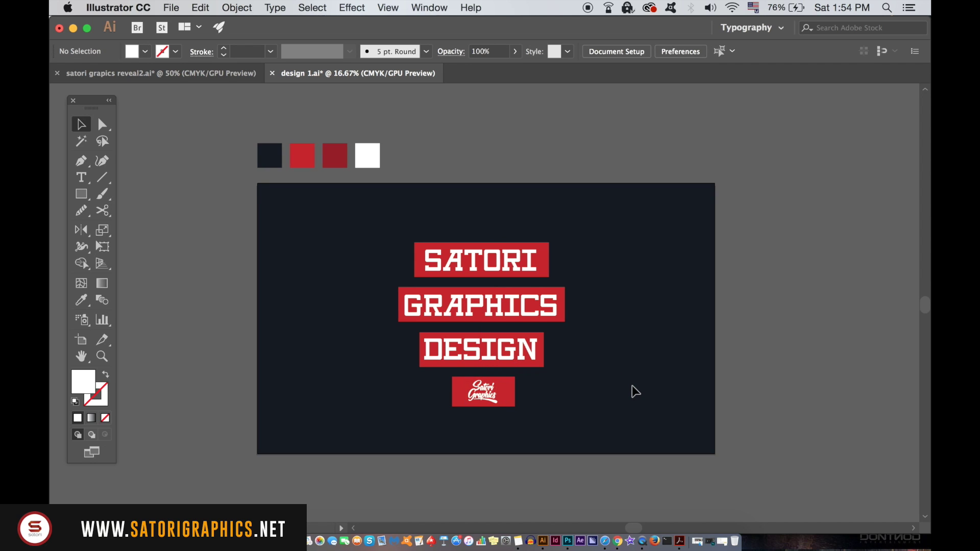
key(ctrl+equal)
click(536, 414)
drag(538, 415, 516, 414)
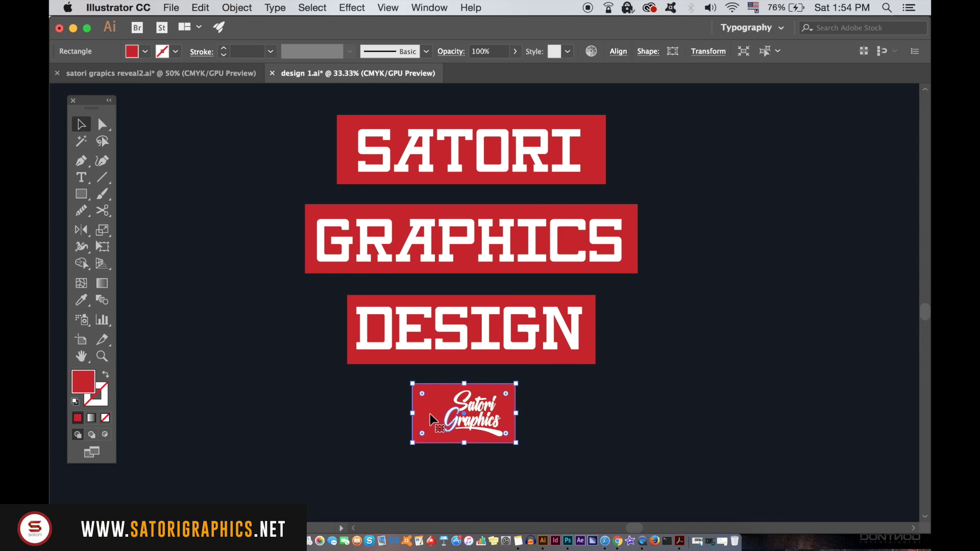
drag(414, 412, 431, 412)
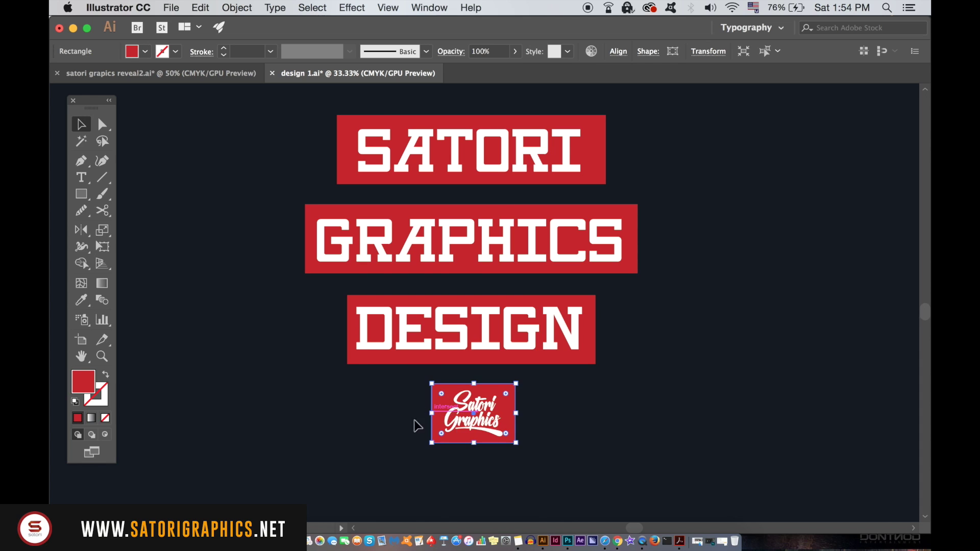
- Group the logo with its red block using Cmd+G
drag(397, 423, 494, 412)
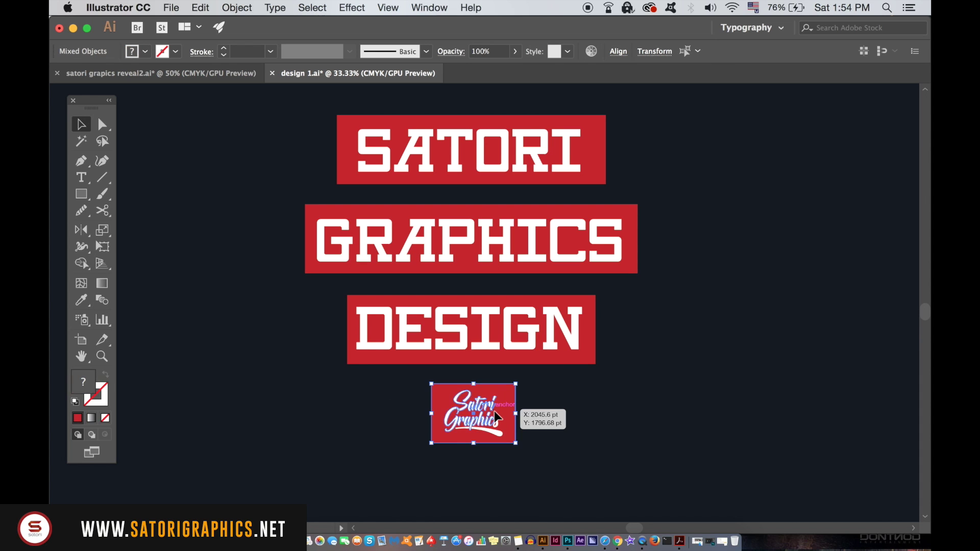
key(super+g)
key(super+minus)
click(432, 341)
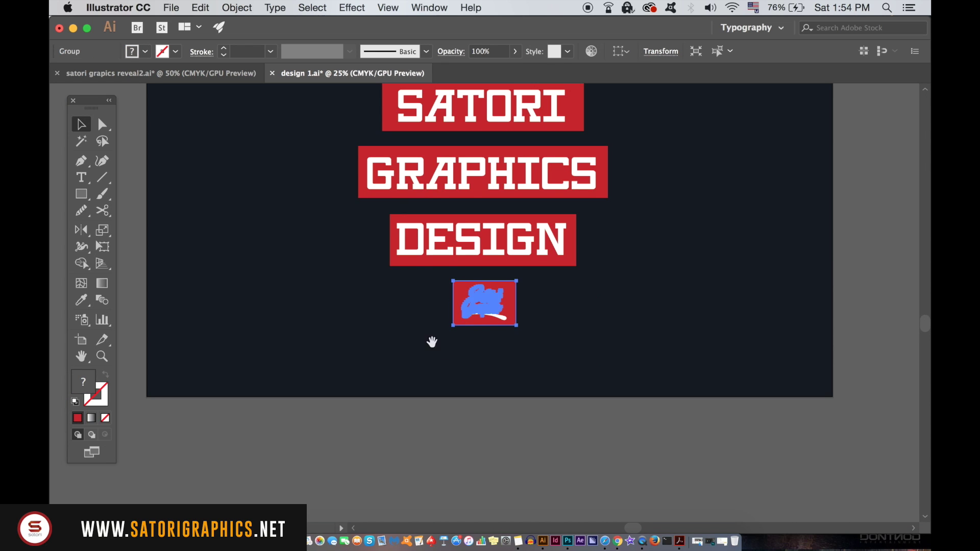
scroll(551, 410, up, 2)
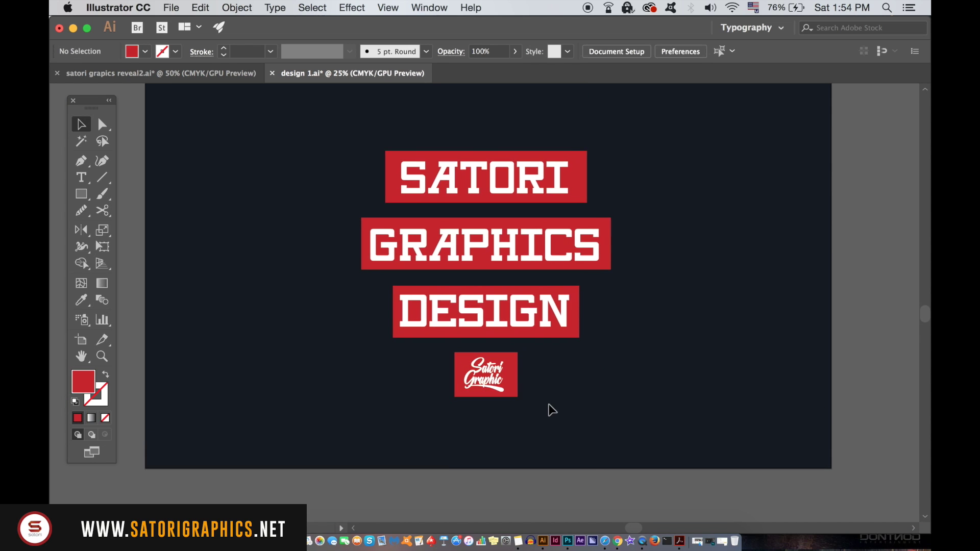
- Space all four blocks evenly with Vertical Distribute Center
click(483, 399)
click(404, 134)
drag(547, 328, 621, 415)
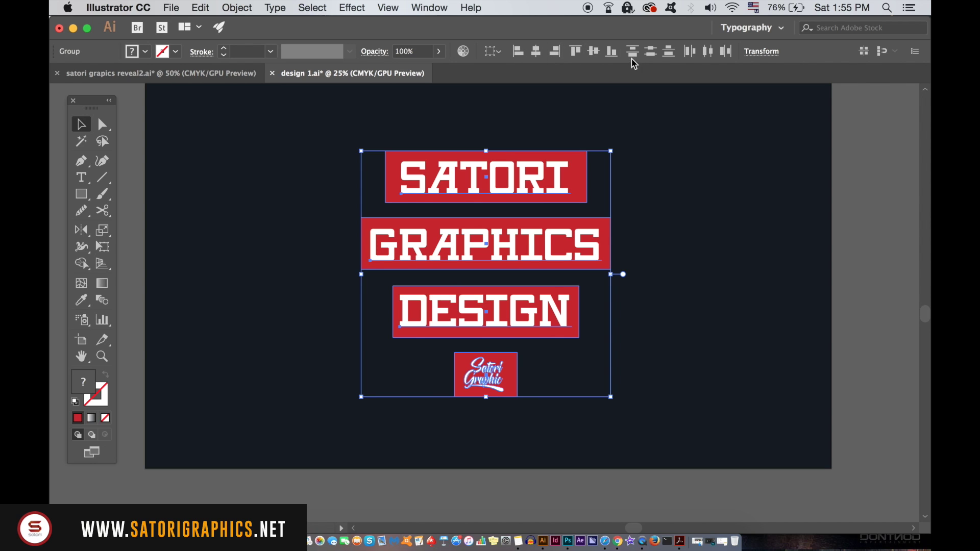
click(649, 55)
click(698, 250)
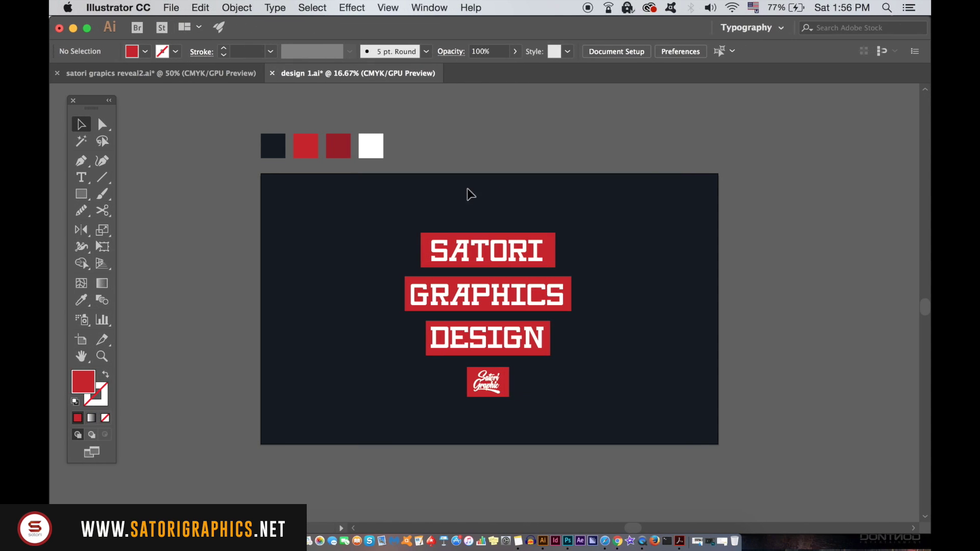
- Apply a Flag envelope warp to the SATORI banner
click(477, 252)
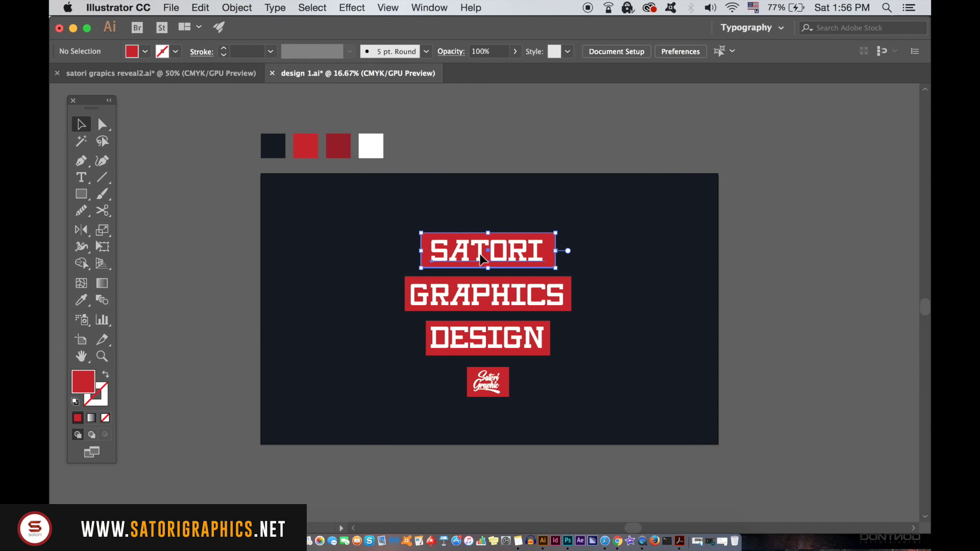
click(228, 7)
mouse_move(234, 133)
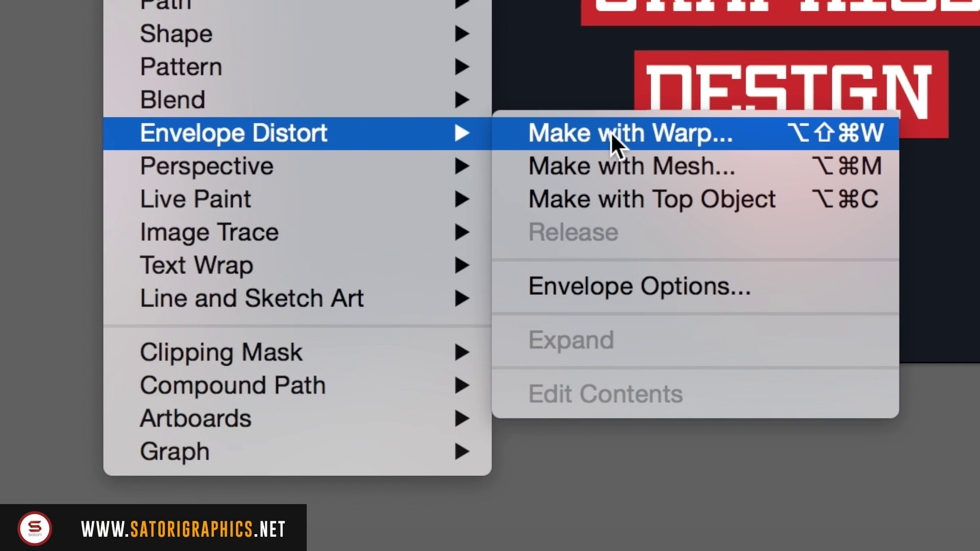
click(610, 132)
click(720, 220)
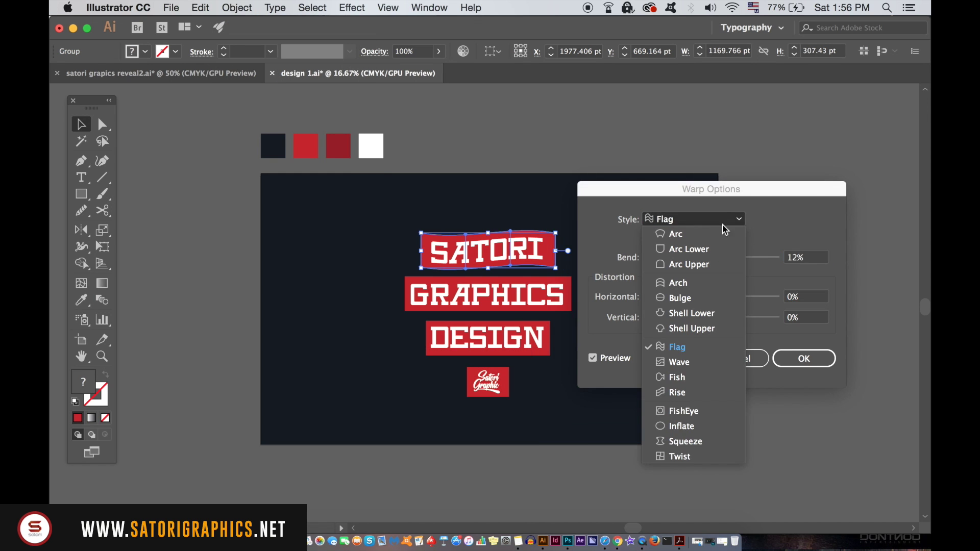
click(708, 348)
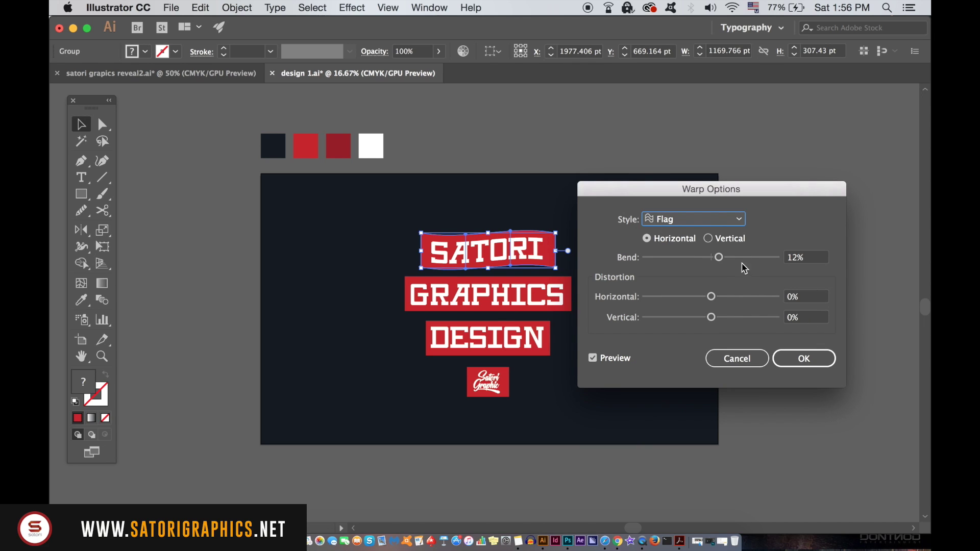
drag(719, 258, 723, 258)
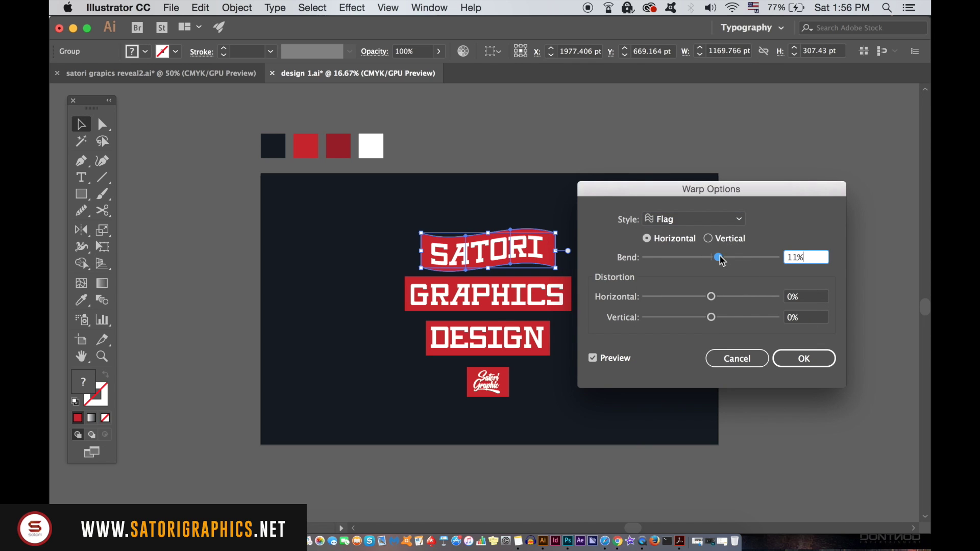
click(804, 358)
click(663, 312)
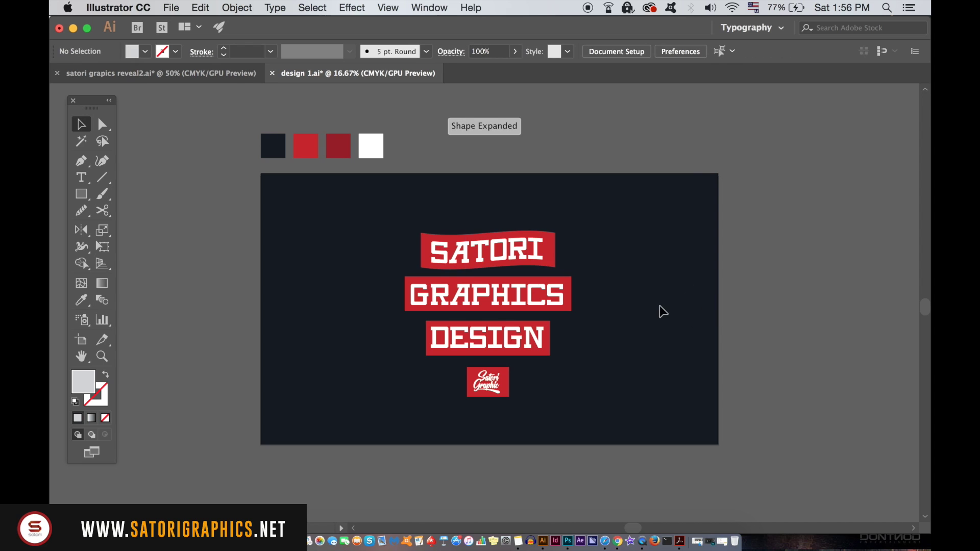
- Apply a Flag warp with 13% bend to the GRAPHICS banner
key(super+equal)
click(569, 302)
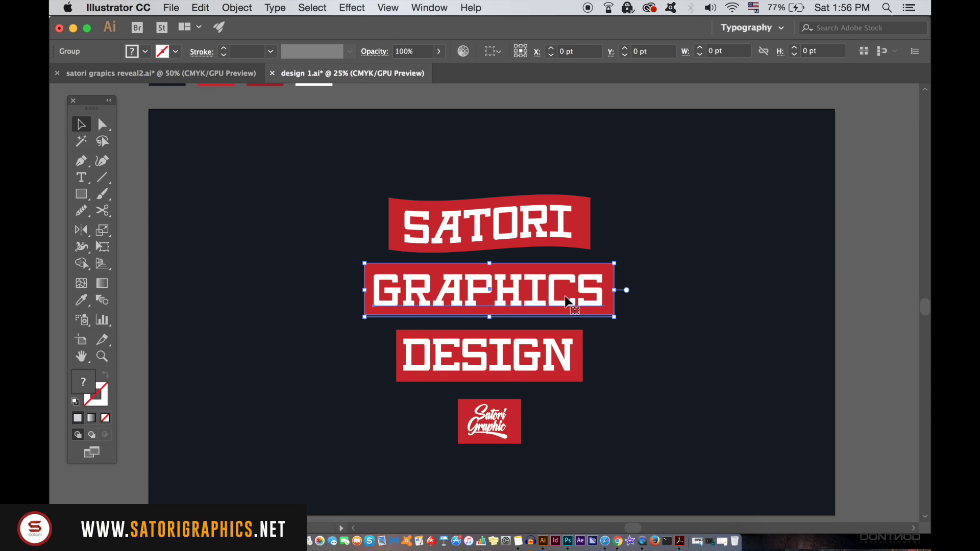
click(237, 8)
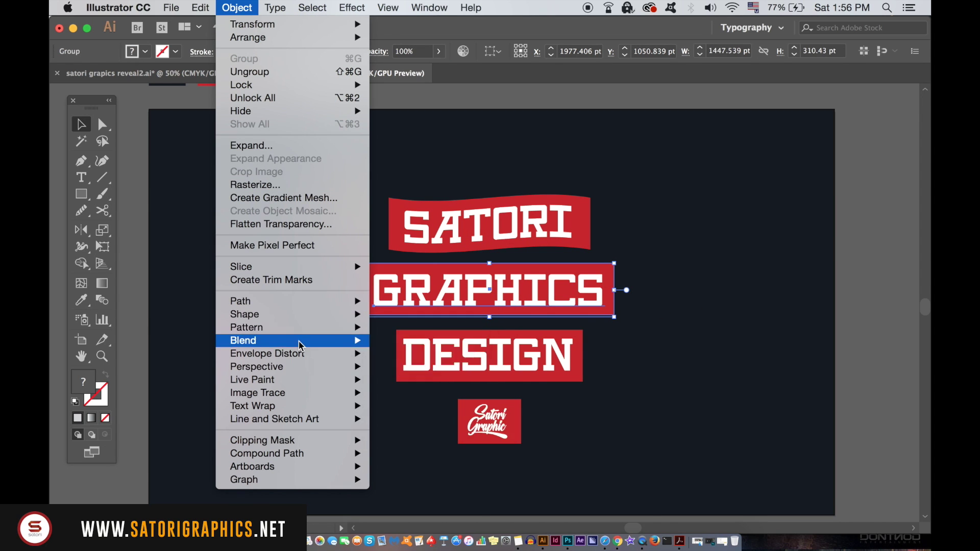
mouse_move(266, 353)
click(390, 359)
drag(712, 317, 715, 323)
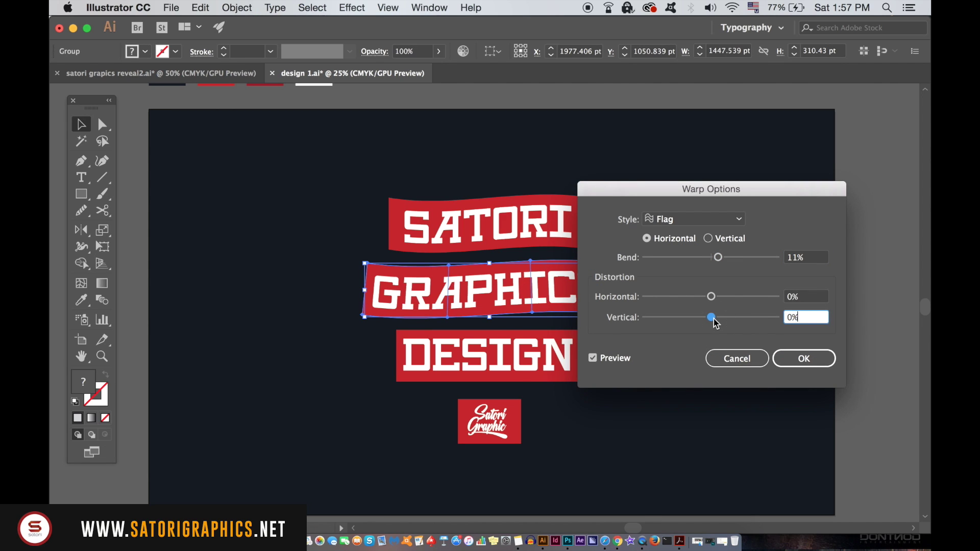
mouse_move(717, 258)
mouse_down()
mouse_move(702, 262)
mouse_move(718, 260)
mouse_up()
drag(739, 188, 795, 189)
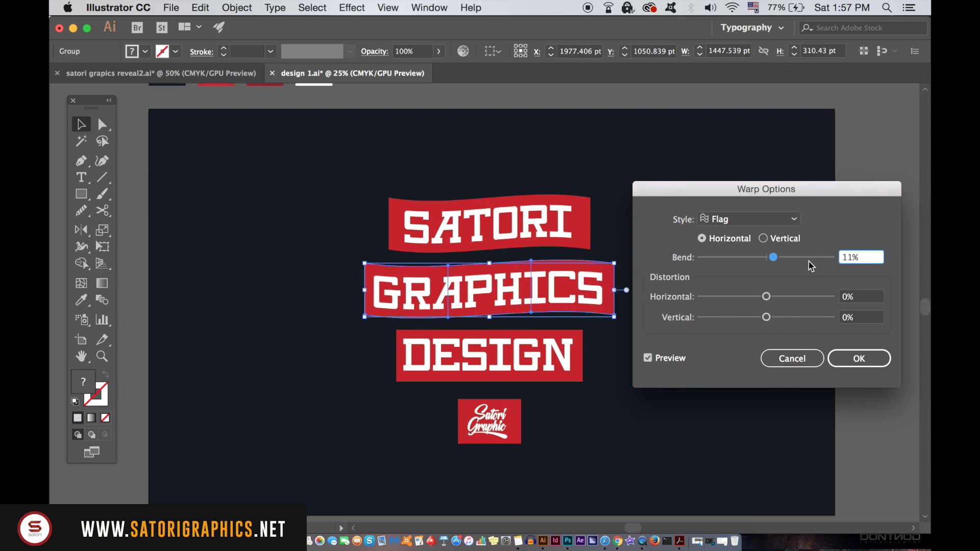
drag(776, 260, 777, 261)
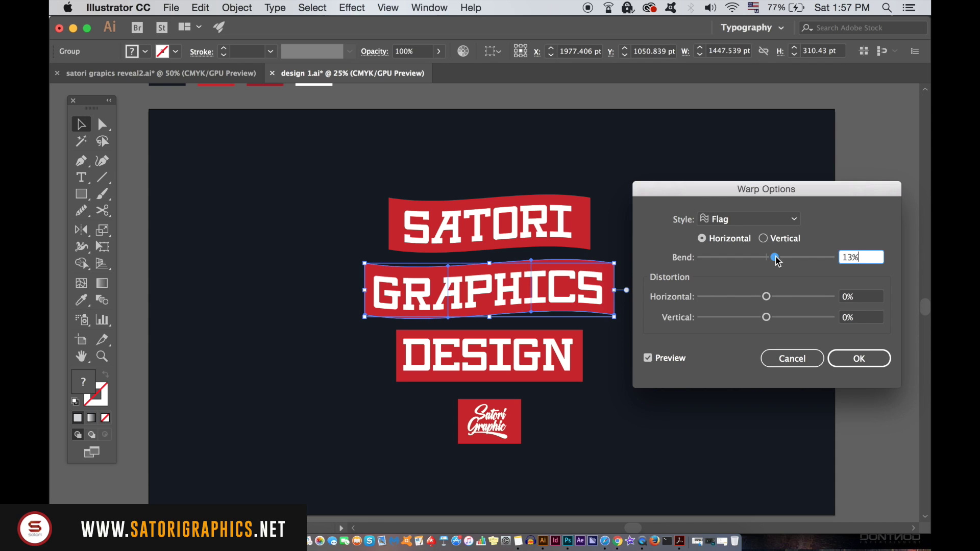
click(848, 357)
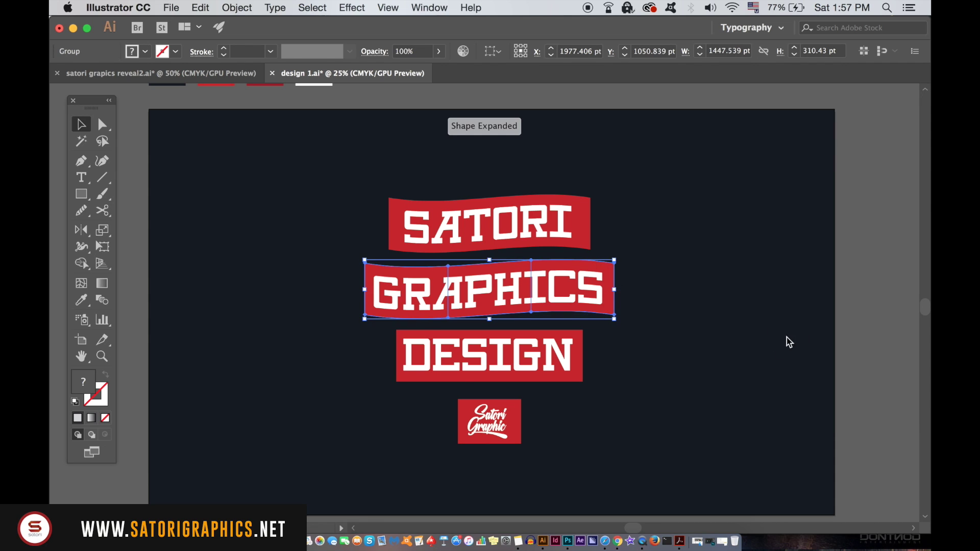
click(786, 339)
- Select and then deselect the top-left anchor point of GRAPHICS with Direct Selection
key(super+minus)
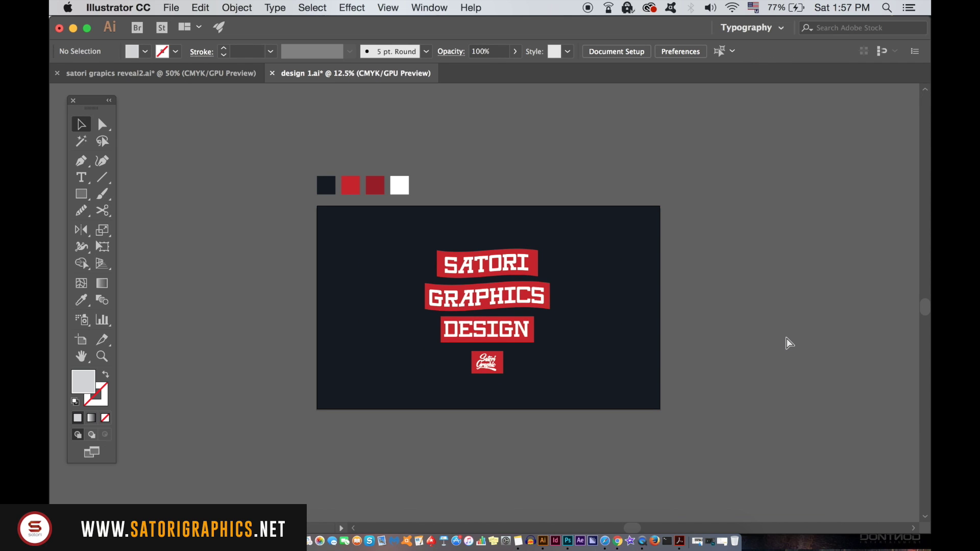
key(super+plus)
key(super+plus)
key(super+plus)
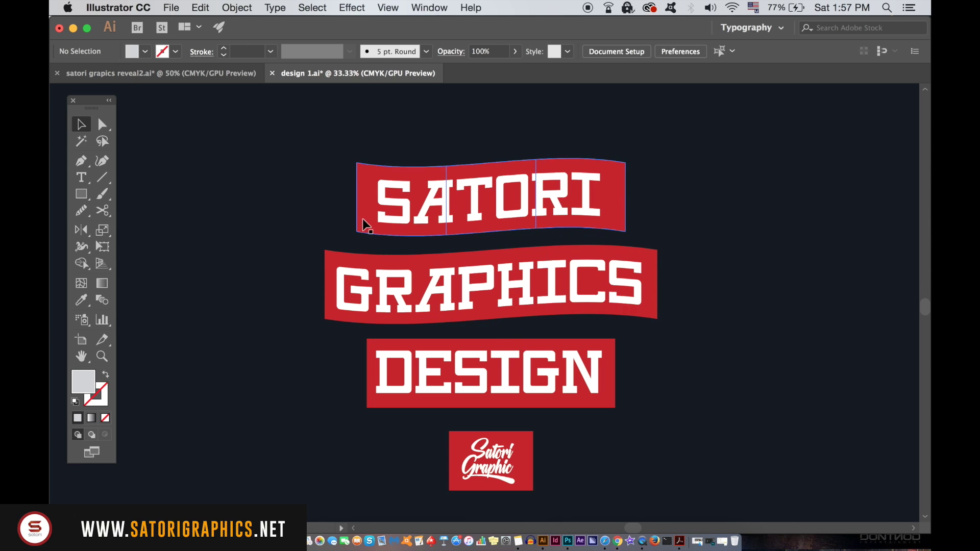
click(103, 124)
click(326, 248)
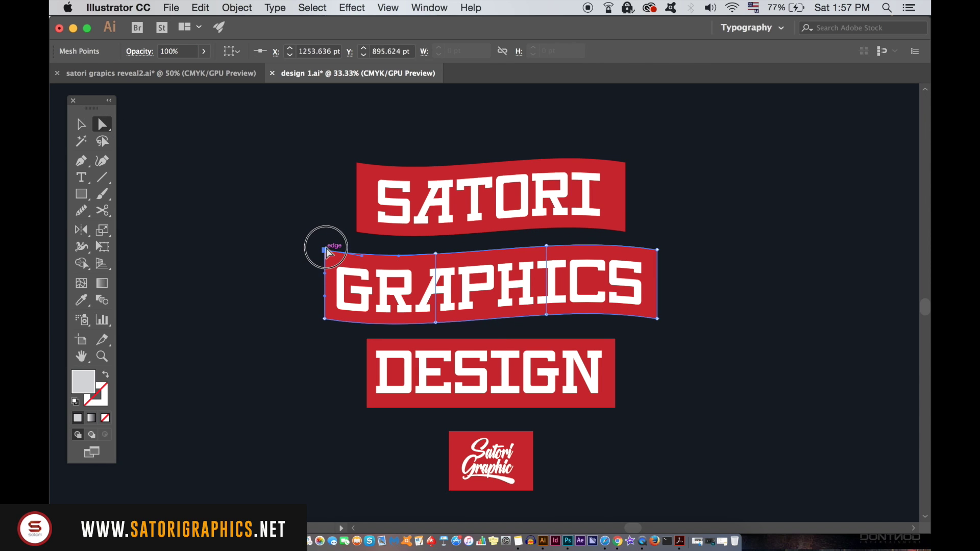
click(272, 277)
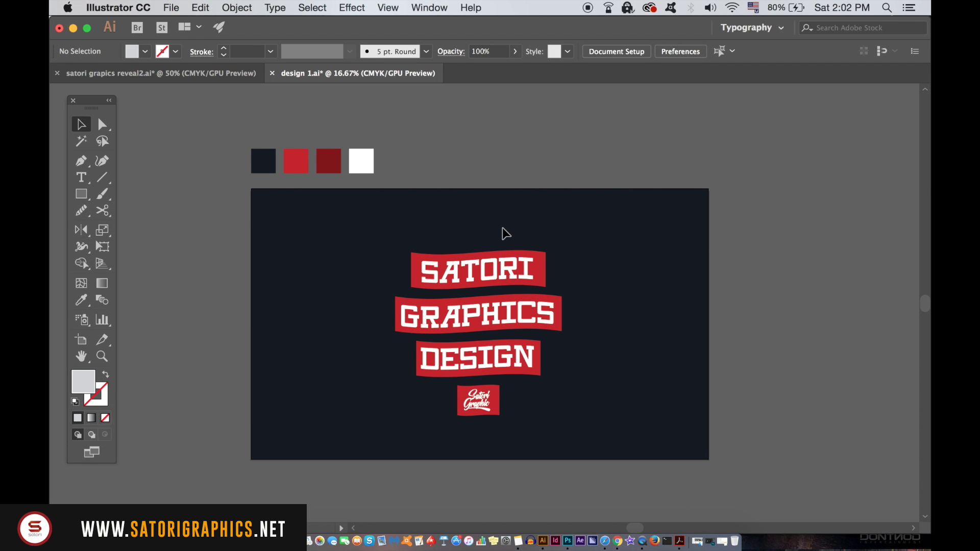
- Group all the banners and the logo together
drag(383, 223, 594, 482)
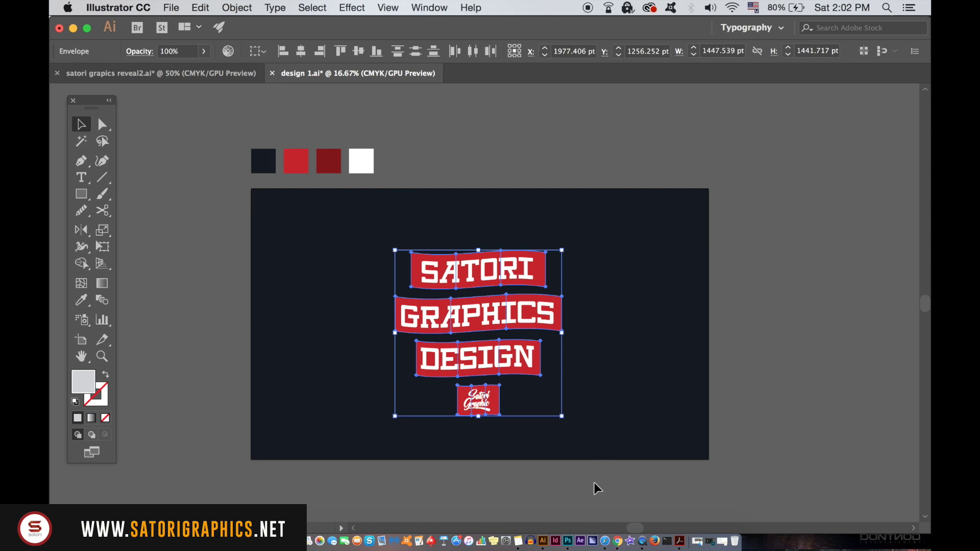
key(super+g)
click(605, 444)
key(super+equal)
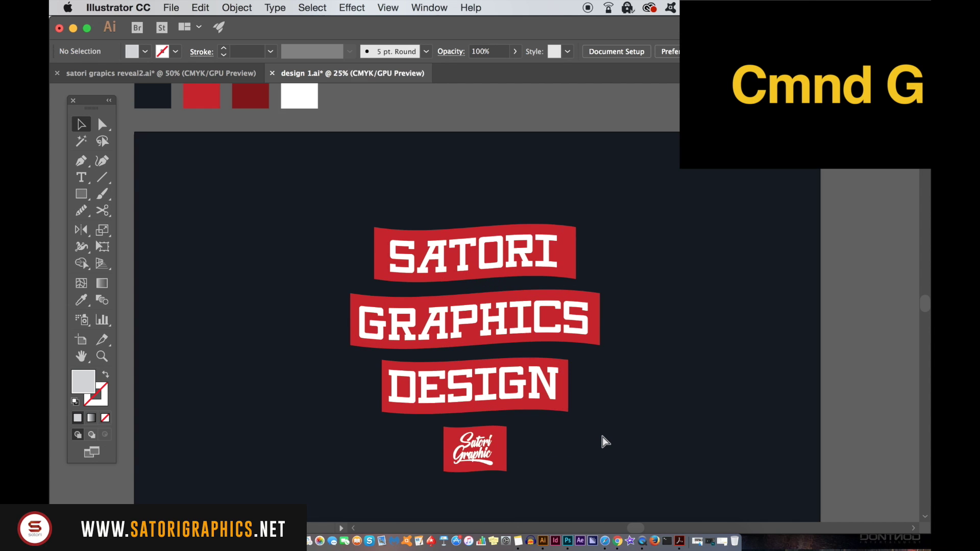
key(super+equal)
drag(540, 382, 637, 491)
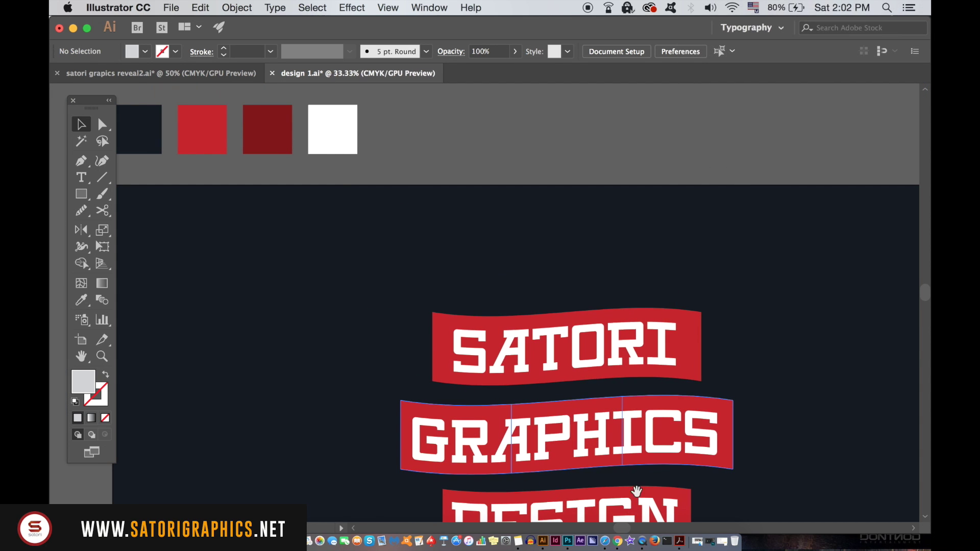
- Draw a dark red four-point band from SATORI's right end to GRAPHICS' left edge with the Pen tool
click(280, 136)
drag(416, 250, 352, 196)
click(352, 196)
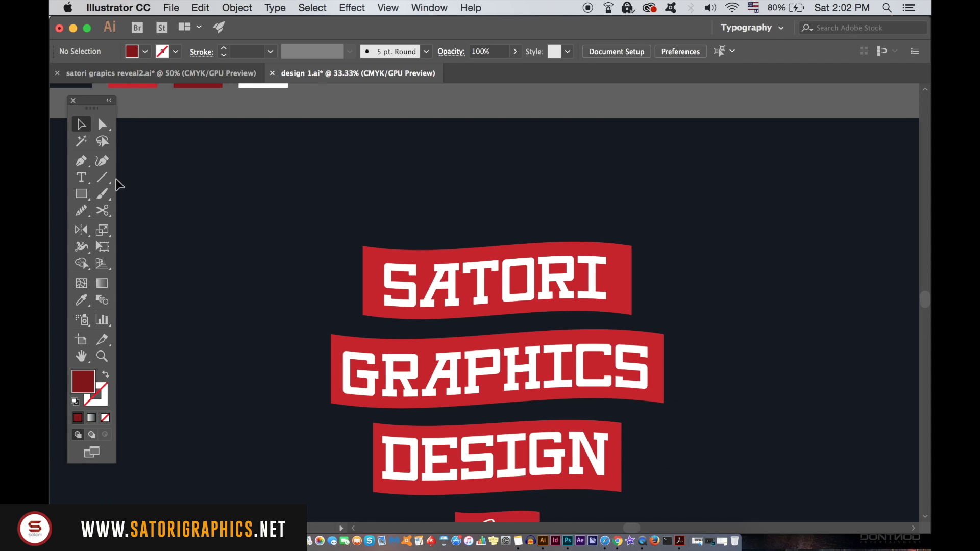
click(82, 162)
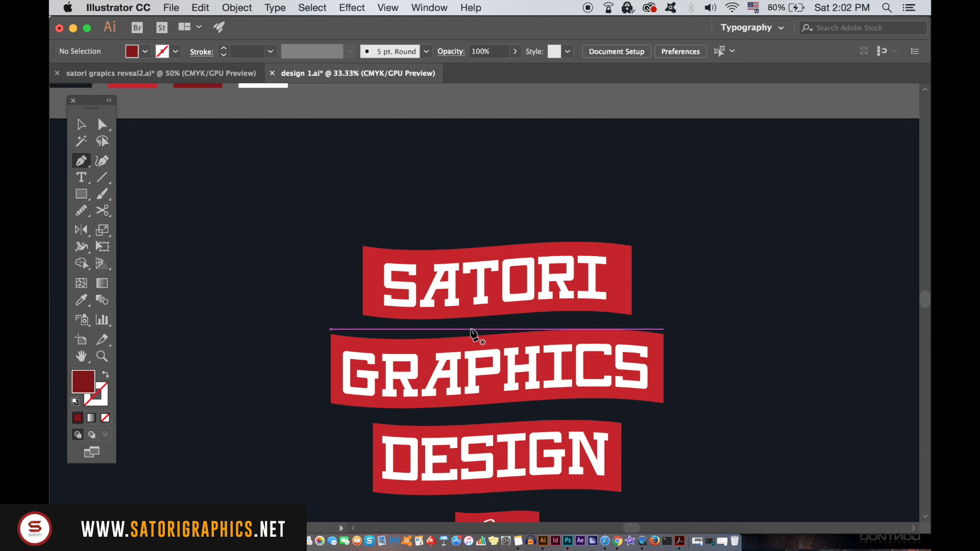
click(632, 247)
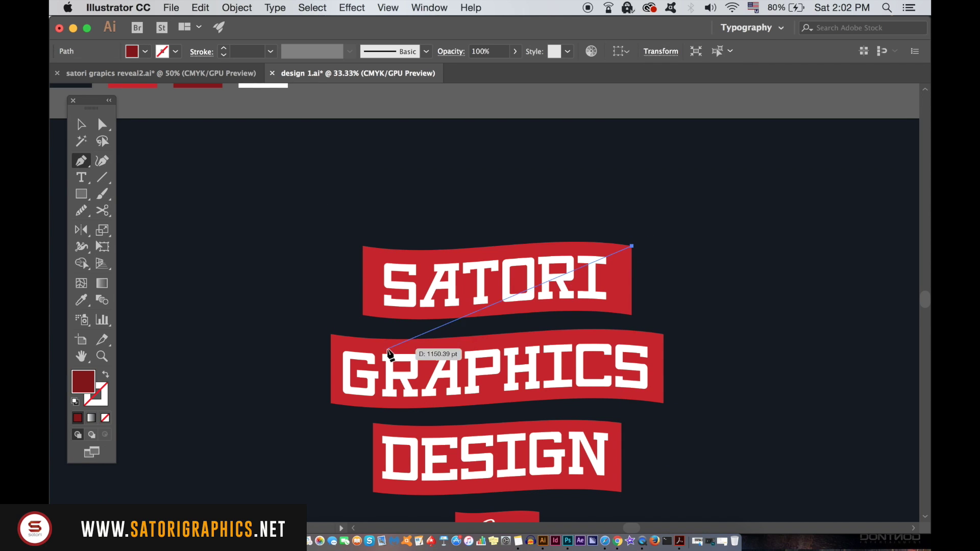
click(331, 334)
click(331, 402)
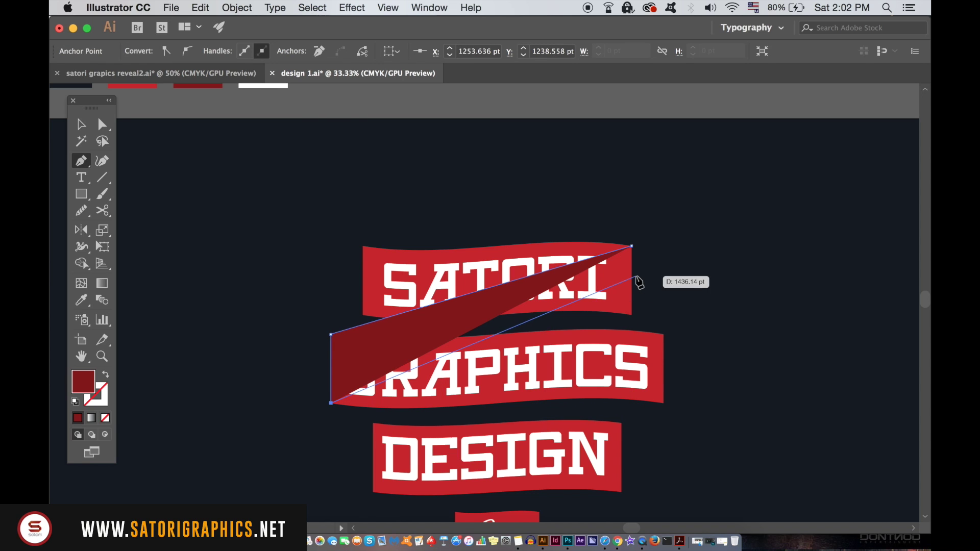
click(632, 314)
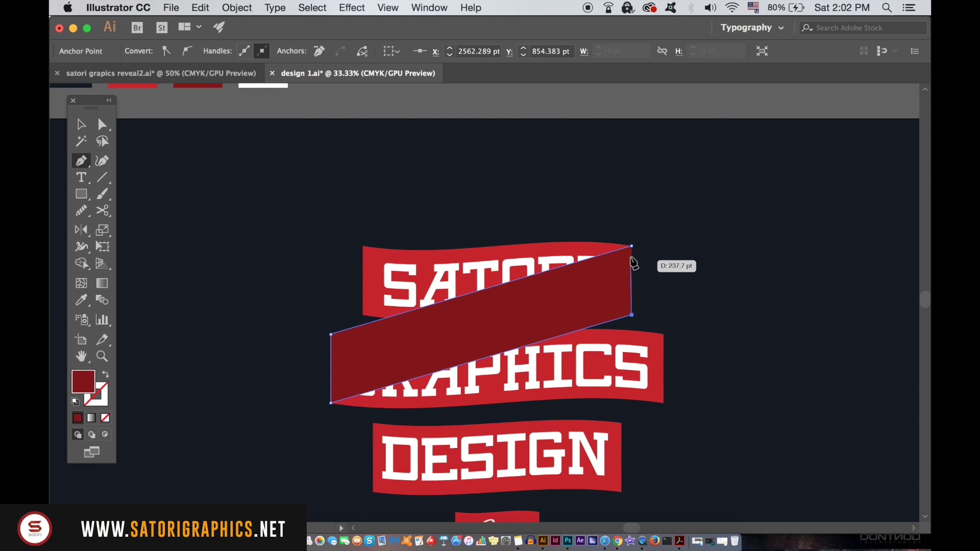
click(631, 246)
- Send the band backward behind the banner group
click(83, 125)
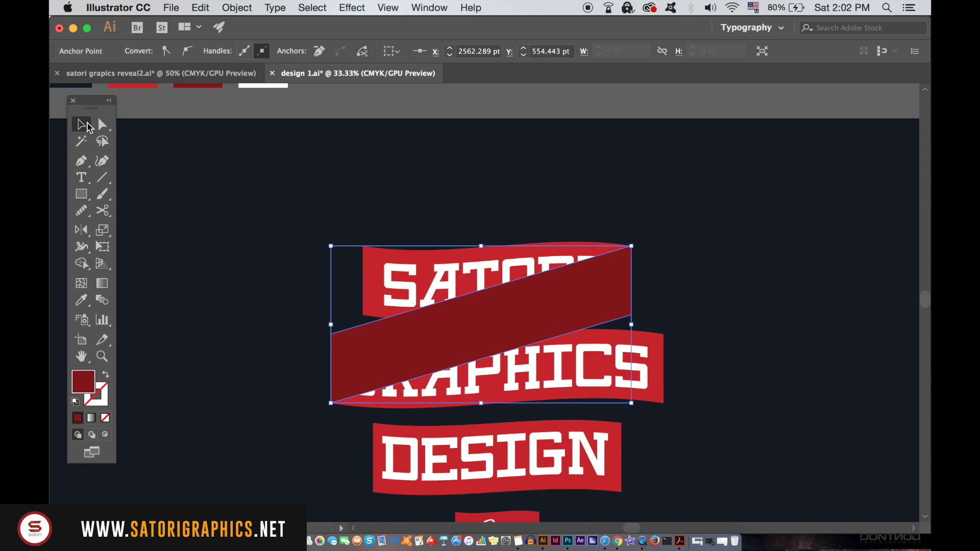
click(416, 239)
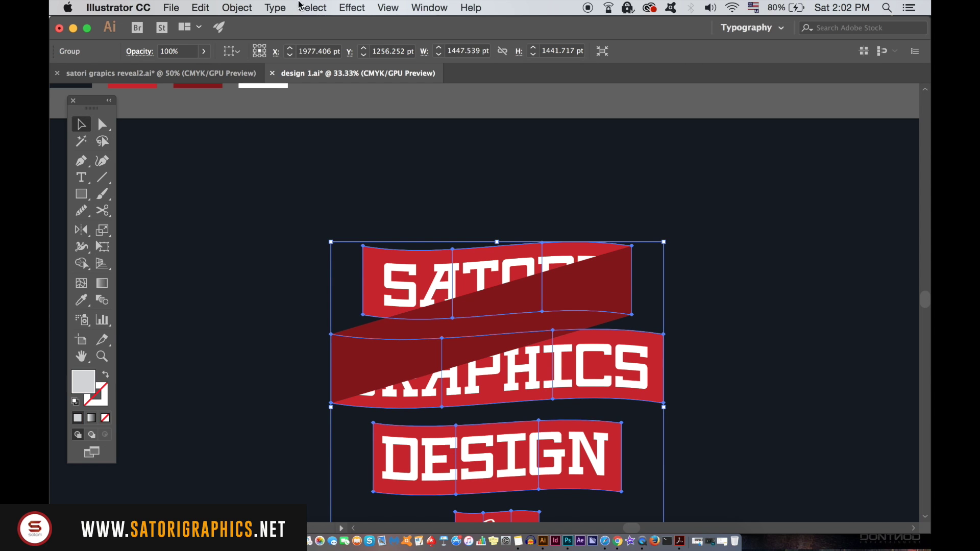
click(237, 7)
mouse_move(248, 37)
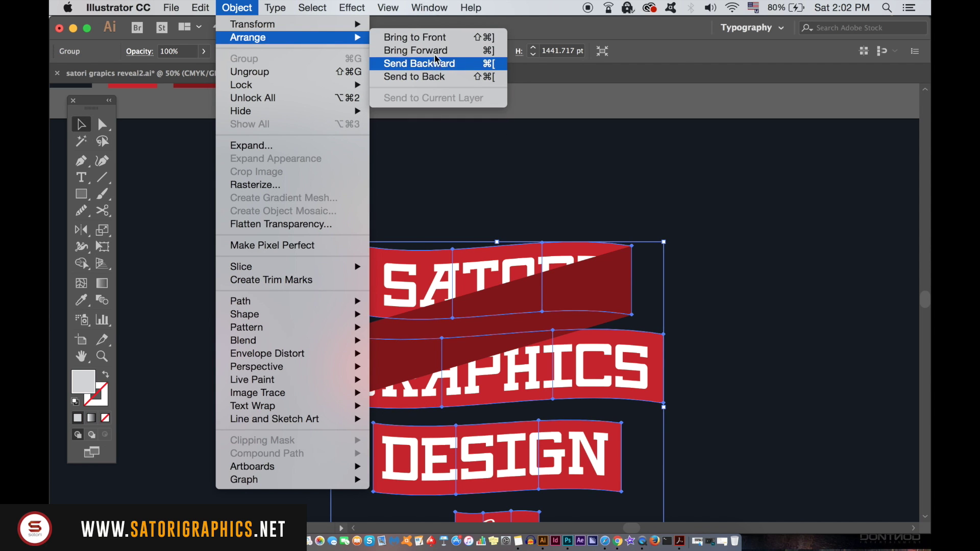
click(540, 125)
- Draw a dark red parallelogram from GRAPHICS' top-right to DESIGN's bottom-left with the Pen tool
key(super+0)
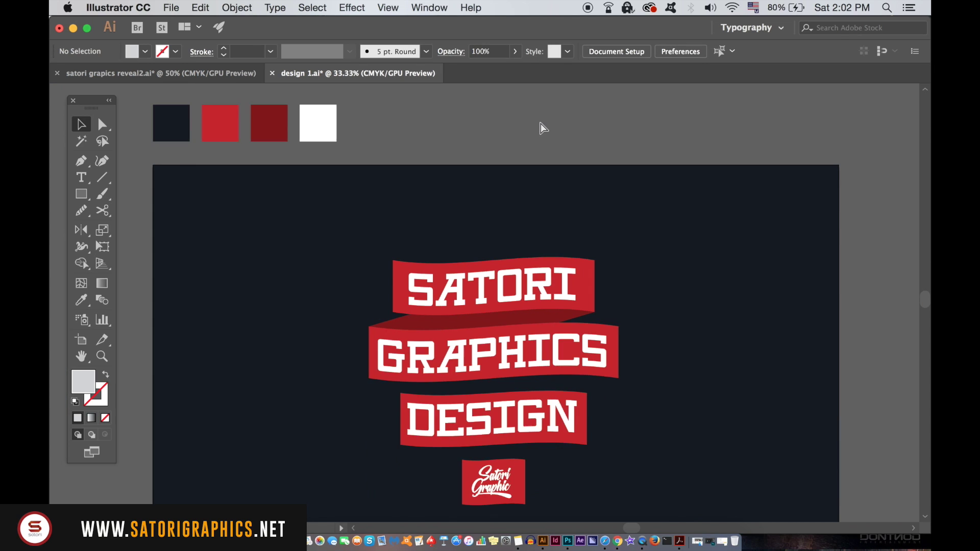
key(super+minus)
key(super+equal)
key(super+equal)
key(super+equal)
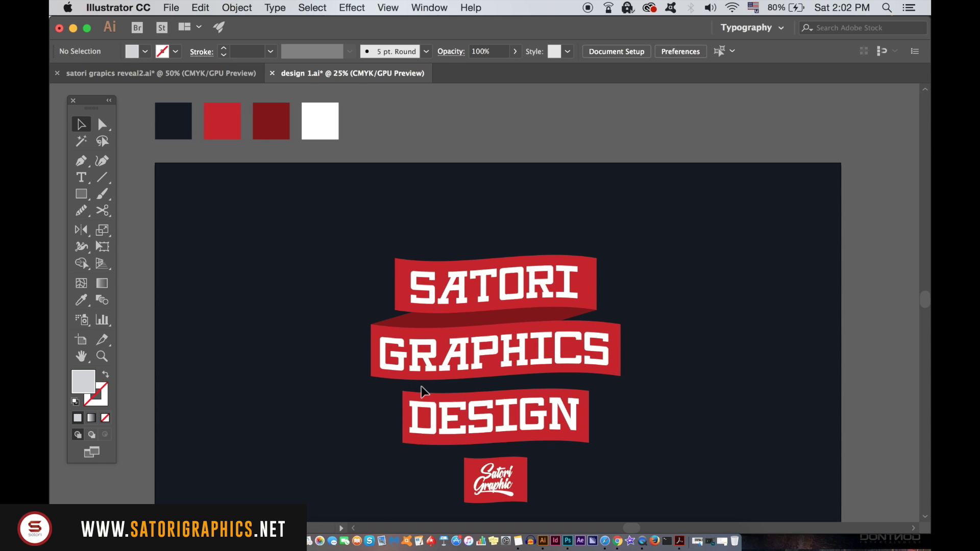
click(255, 135)
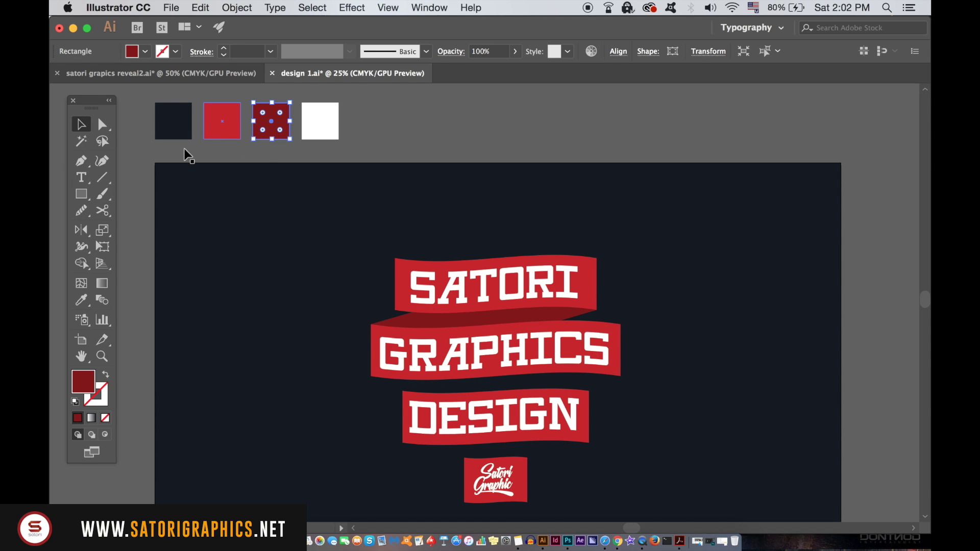
key(p)
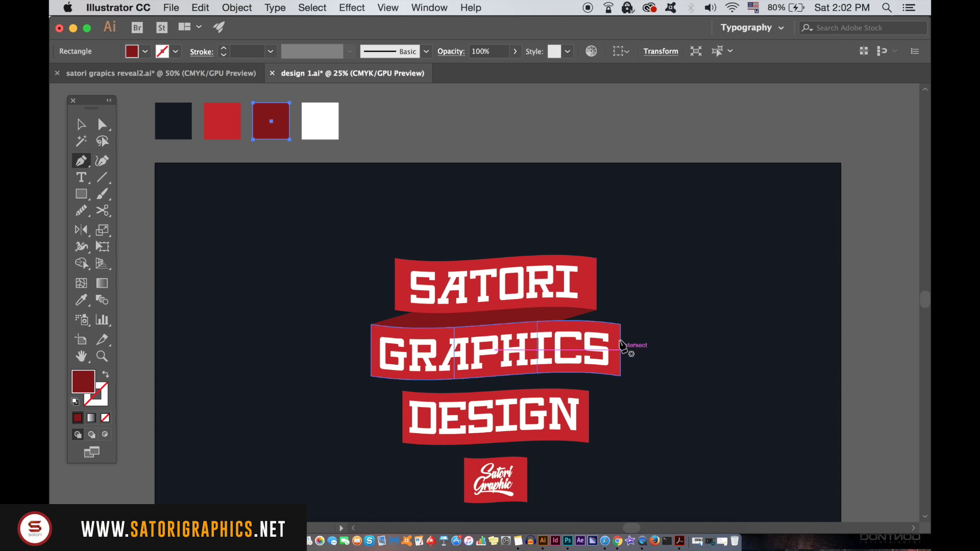
click(620, 324)
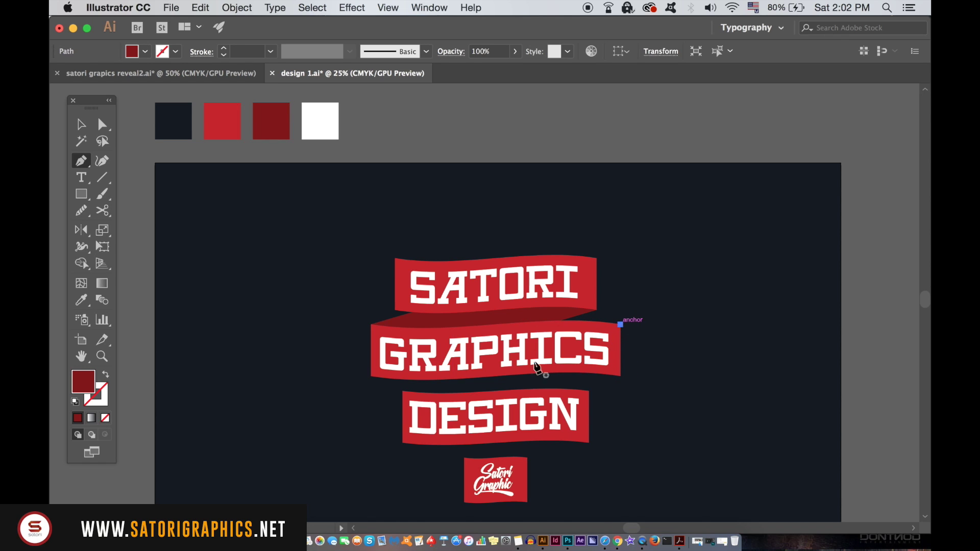
click(403, 391)
click(403, 442)
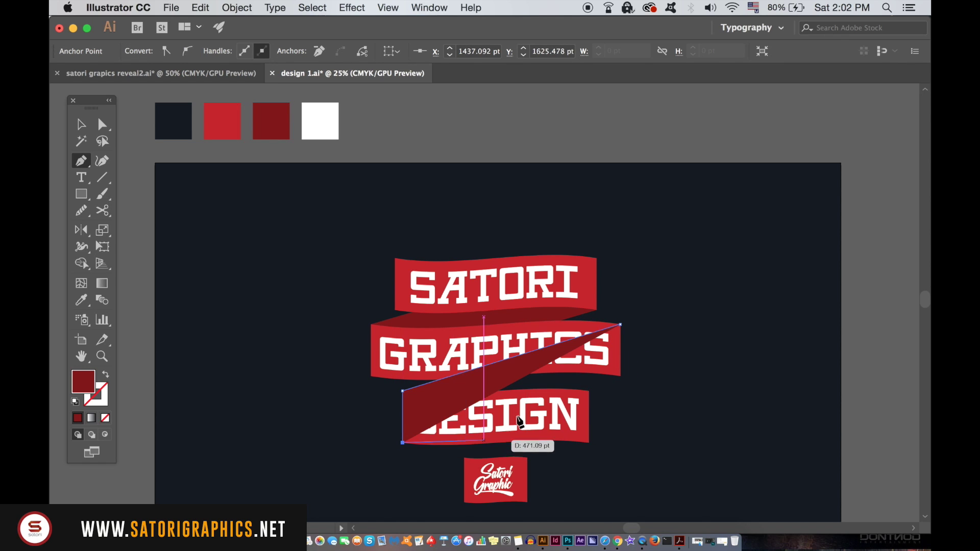
click(620, 376)
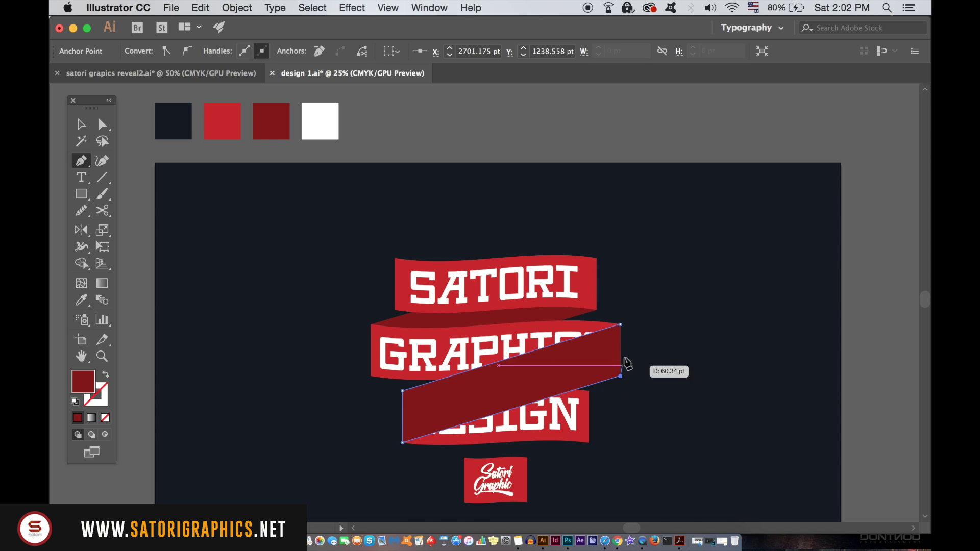
click(620, 325)
- Select the ribbon artwork and bring up the Object > Arrange options
click(81, 124)
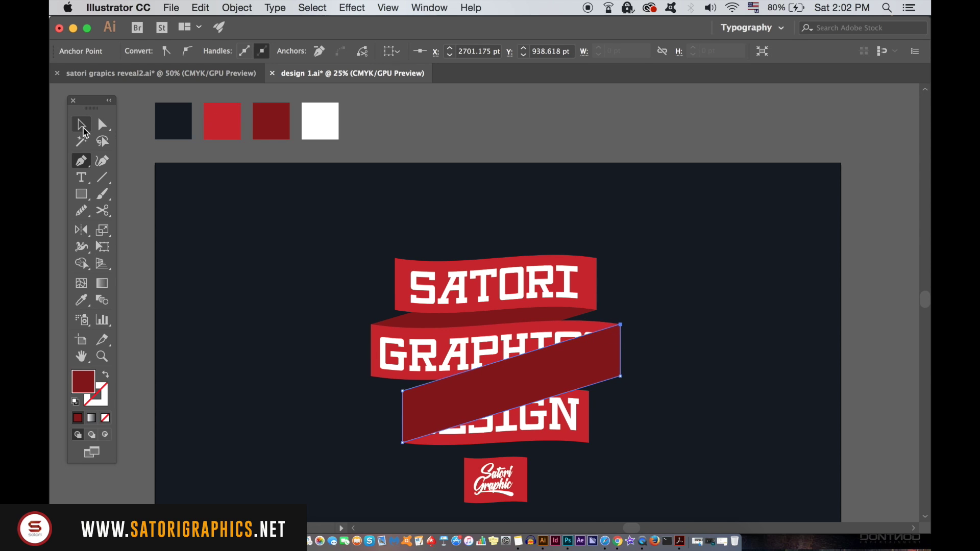
click(488, 270)
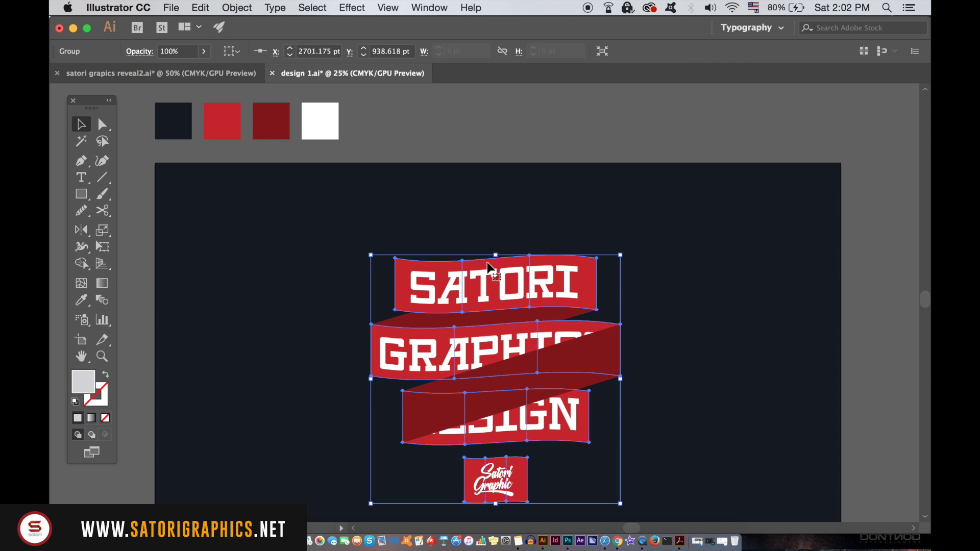
click(236, 8)
click(410, 75)
- Send the fold bands to the back behind the red ribbons
click(496, 90)
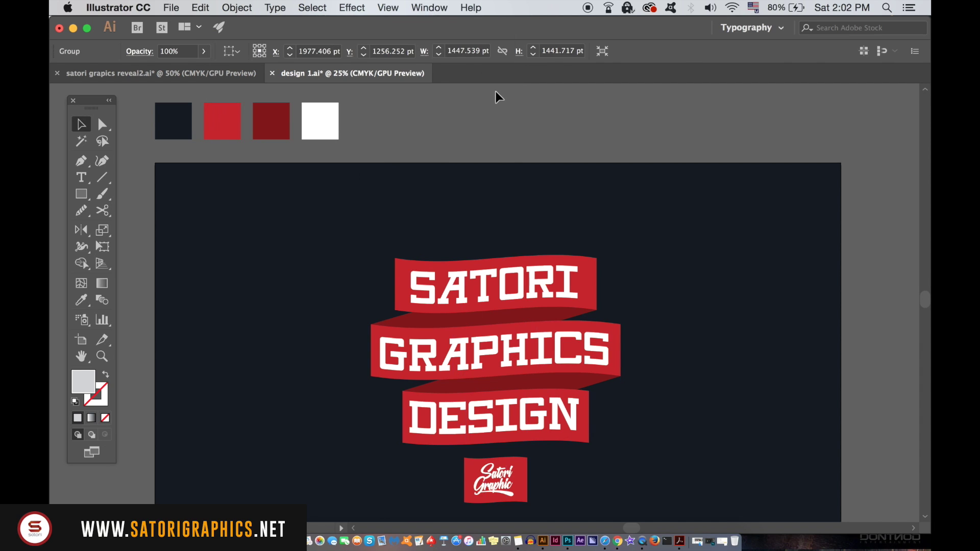
key(super+minus)
key(super+minus)
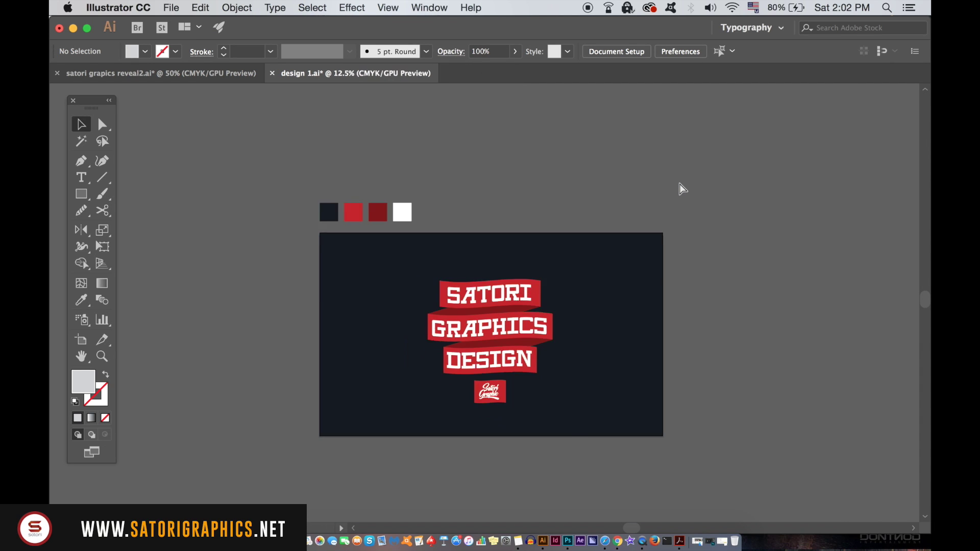
key(super+minus)
key(super+plus)
key(super+plus)
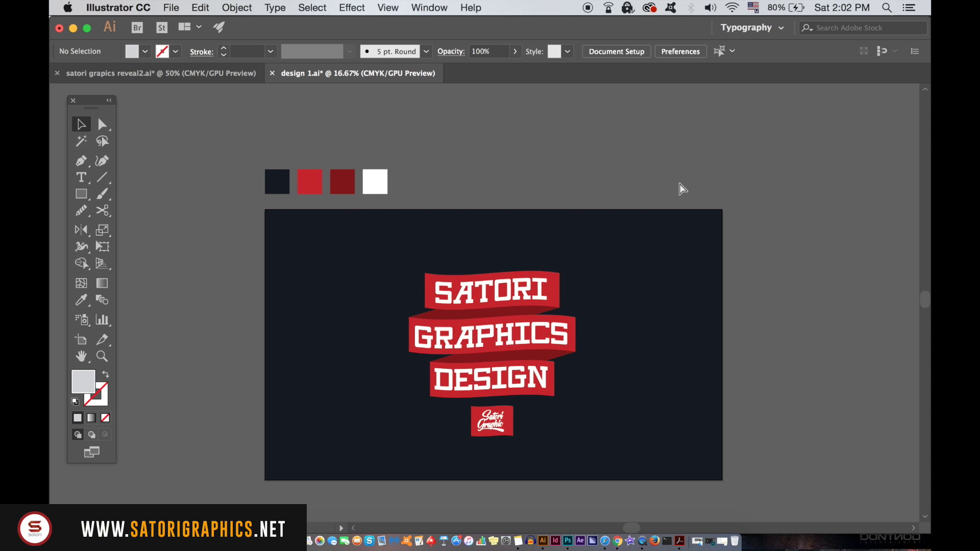
key(super+plus)
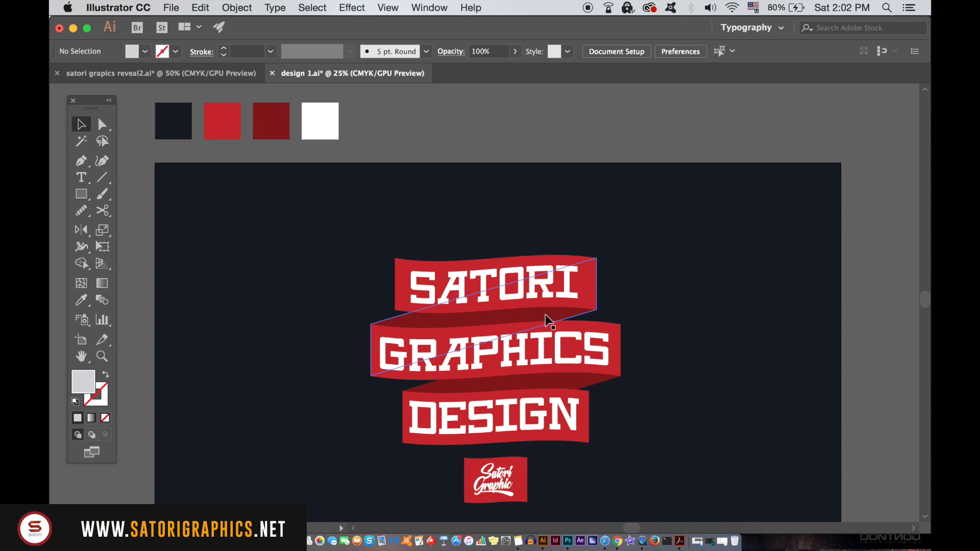
- Recolour both fold bands to hex 6B0005 in the Color Picker
click(546, 314)
shift+click(583, 381)
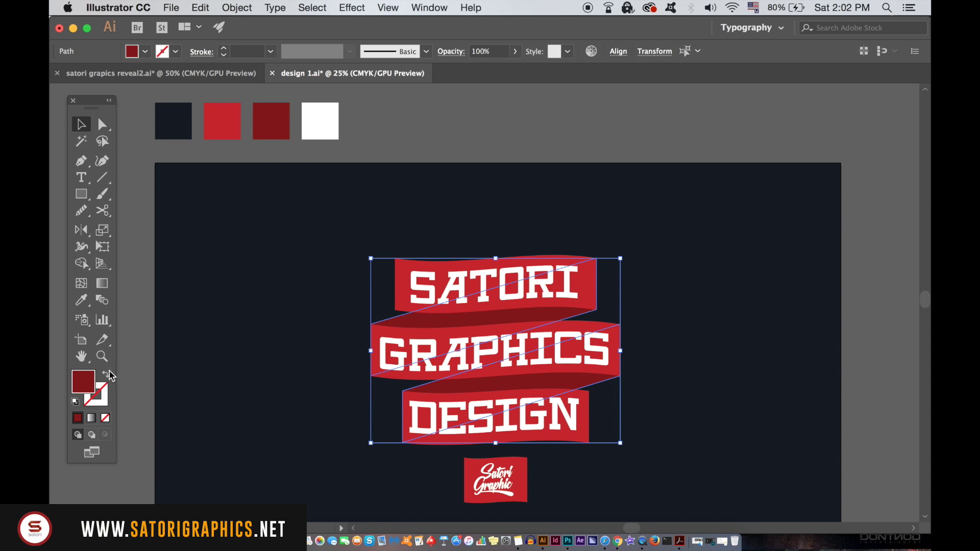
double_click(85, 380)
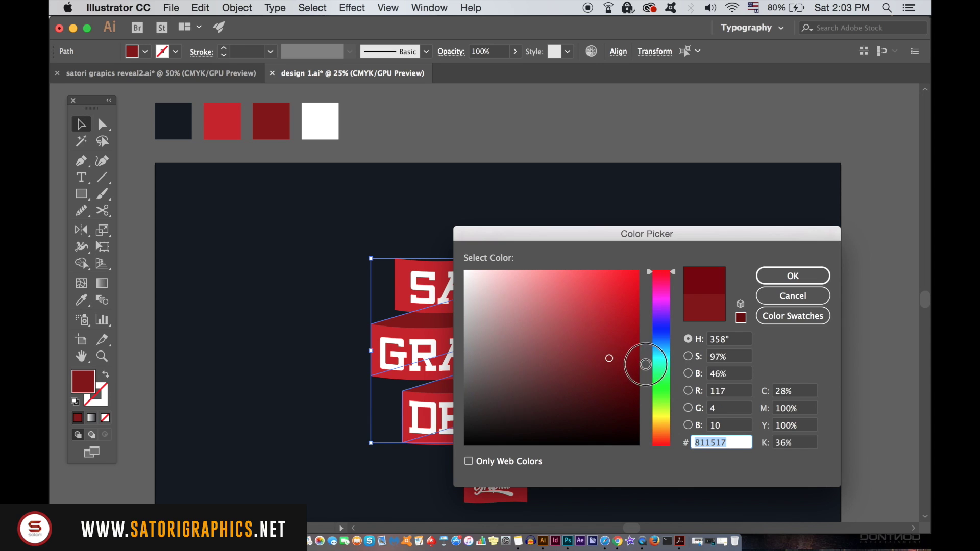
drag(640, 366, 640, 372)
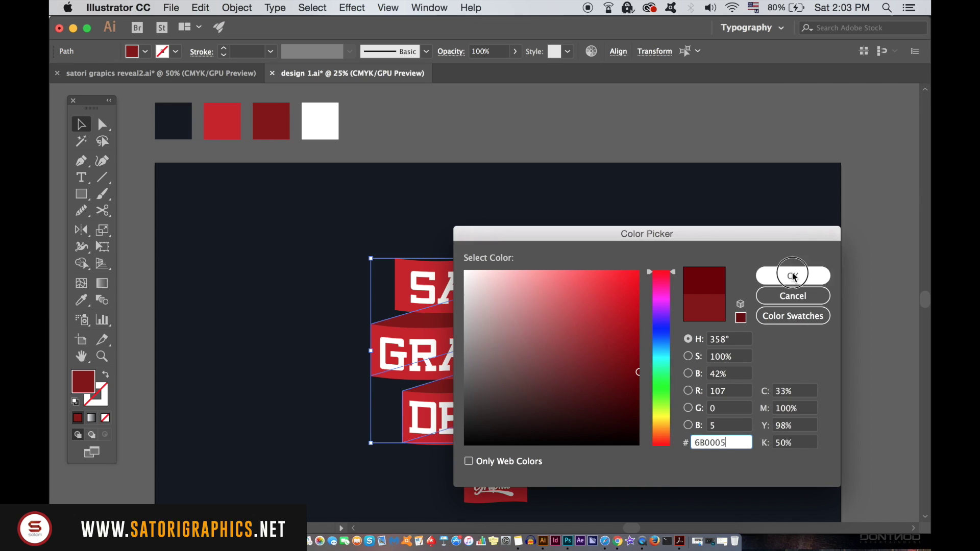
click(792, 275)
click(762, 274)
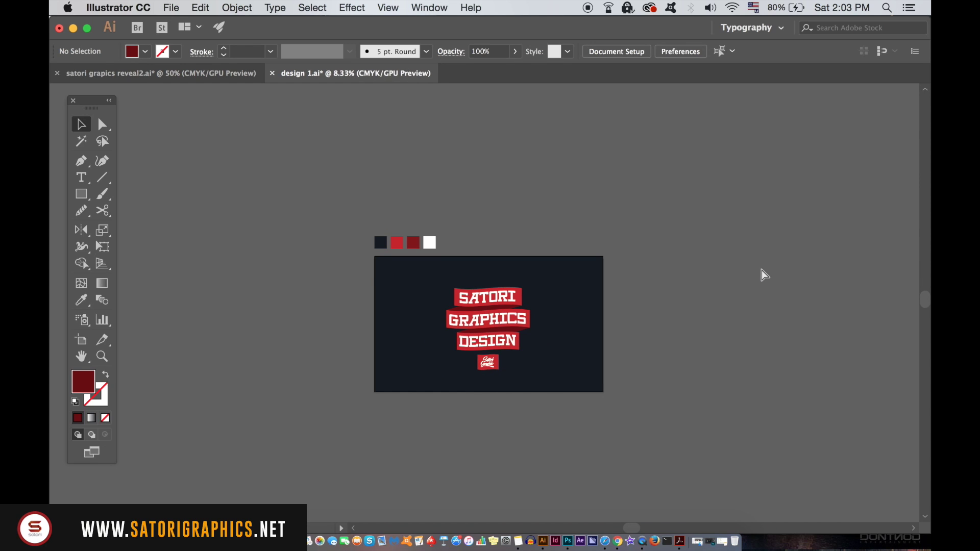
- Ungroup the whole ribbon artwork group via the Object menu
key(super+equal)
click(490, 228)
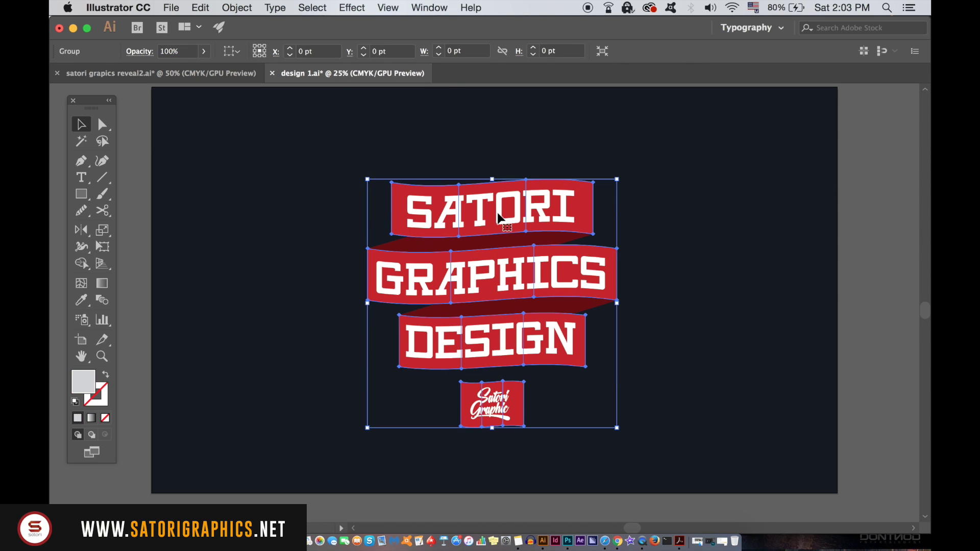
click(237, 7)
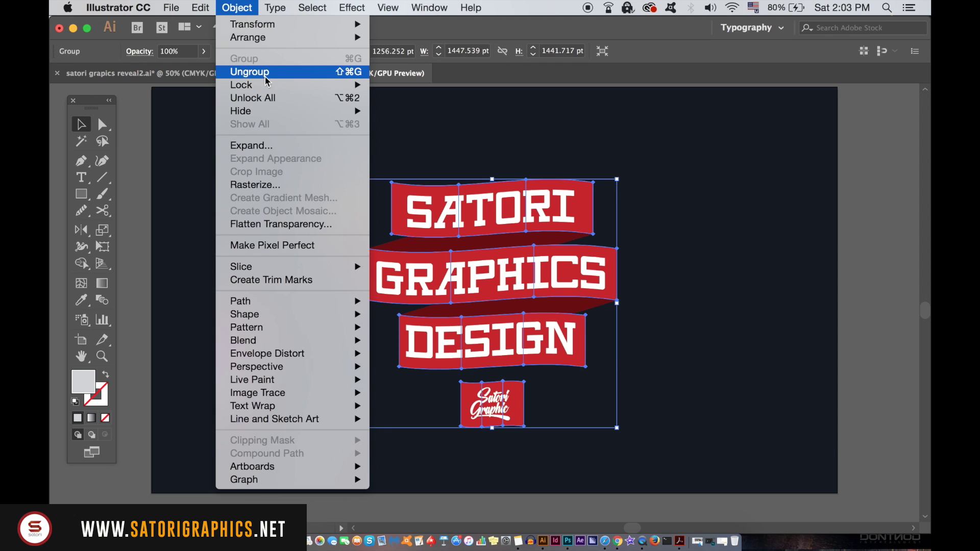
click(266, 72)
- Nudge the SATORI banner upward with Shift+Up plus three Up-arrow presses
mouse_move(335, 143)
mouse_down()
mouse_move(533, 195)
mouse_move(430, 211)
mouse_up()
key(shift+Up)
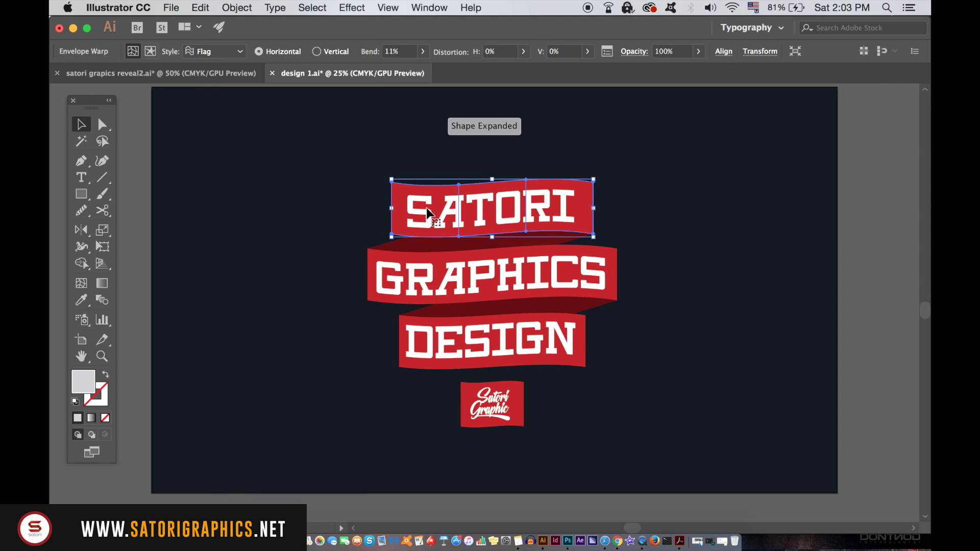
key(Up)
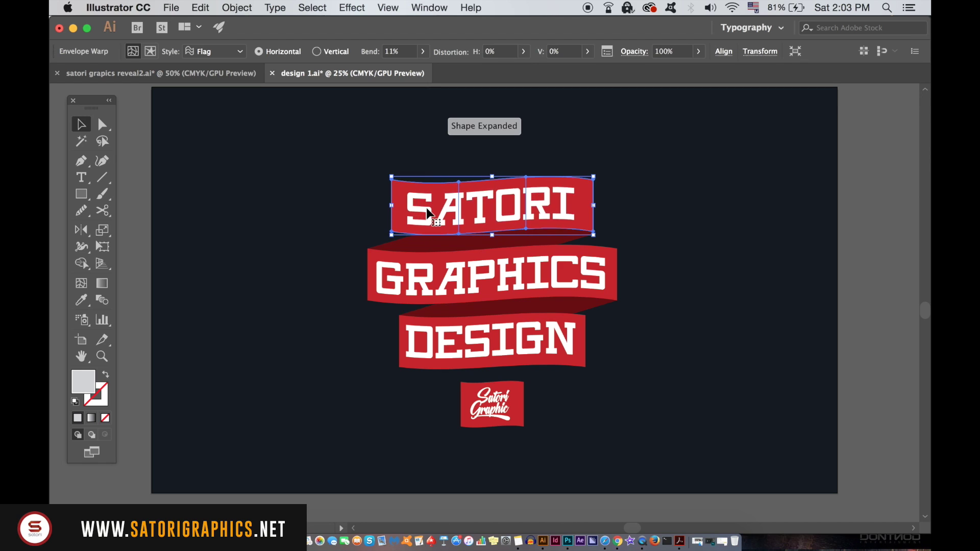
key(Up)
key(Up)
key(Up)
key(Up)
key(Up)
key(Up)
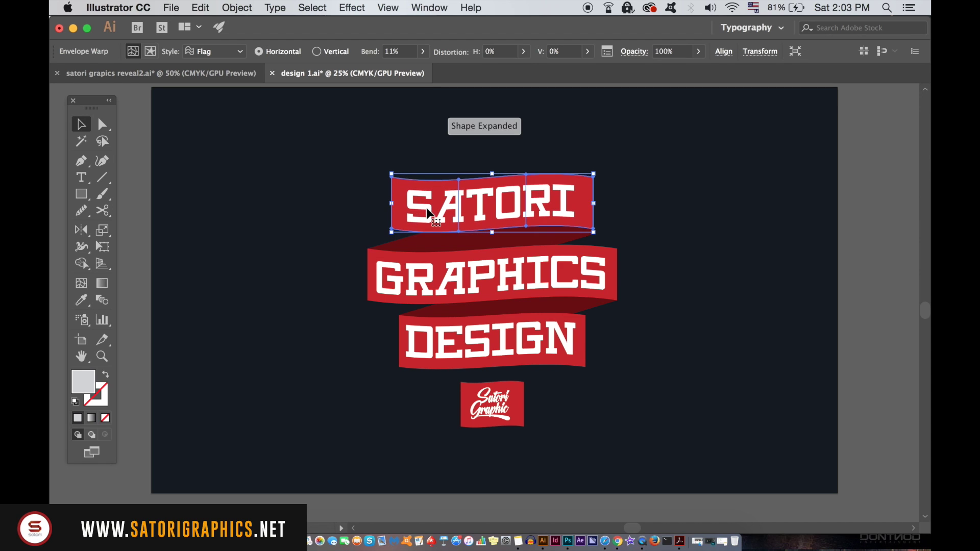
key(Up)
key(Up)
key(Up)
key(Up)
key(Up)
key(Up)
key(Up)
key(Up)
key(Up)
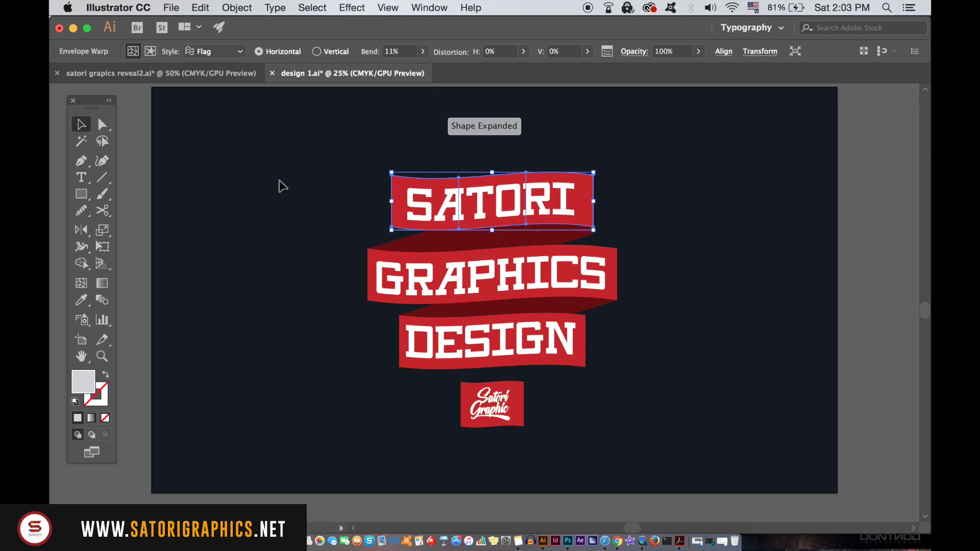
click(267, 185)
- Raise the dark fold's top-right and lower-right anchors to meet the raised SATORI banner
click(101, 124)
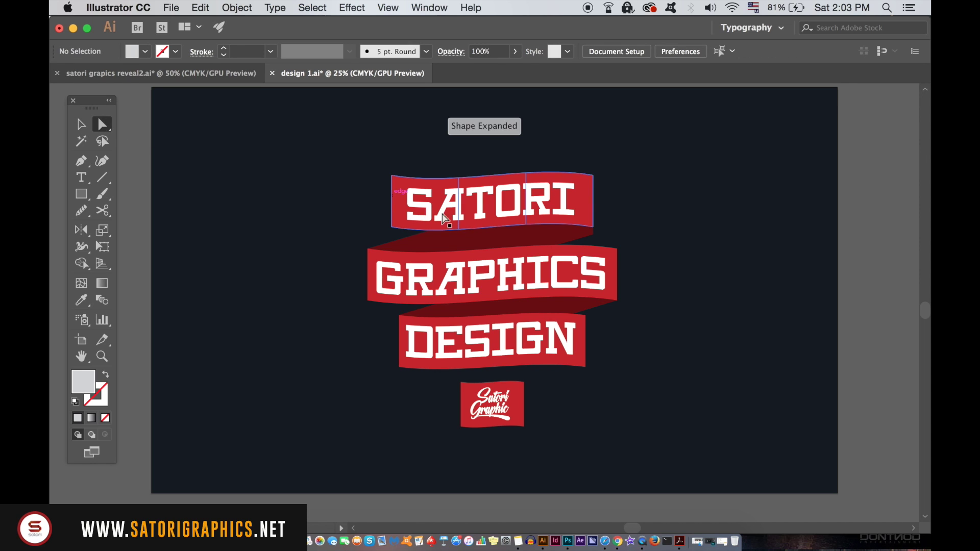
click(479, 237)
drag(596, 185, 595, 176)
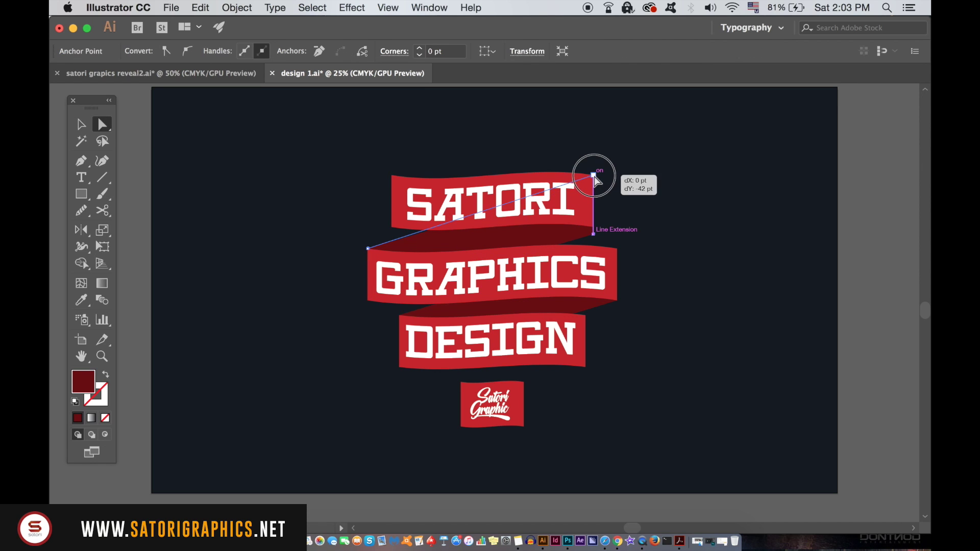
drag(595, 236, 594, 227)
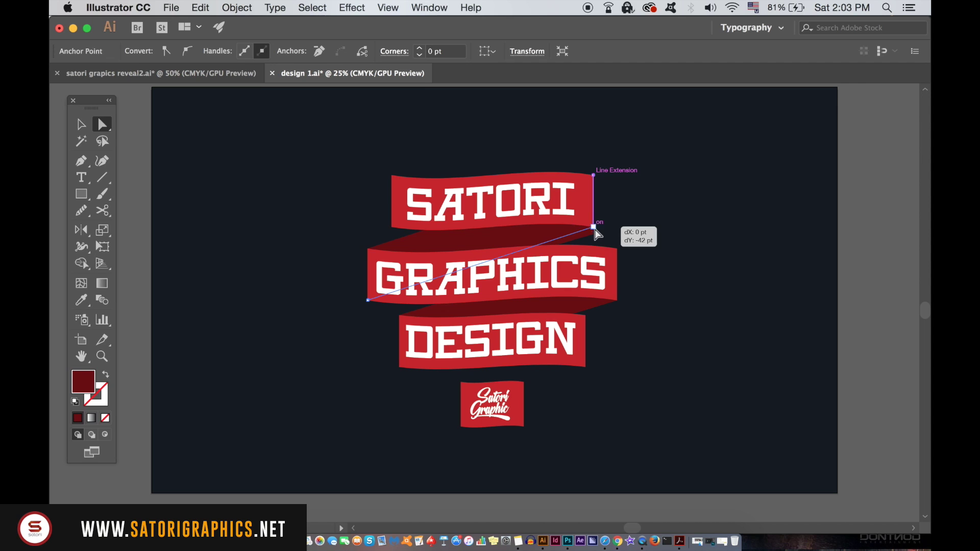
click(649, 230)
- Pull the SATORI banner's bottom-left and top-left mesh corners outward
key(super+minus)
key(super+minus)
key(super+minus)
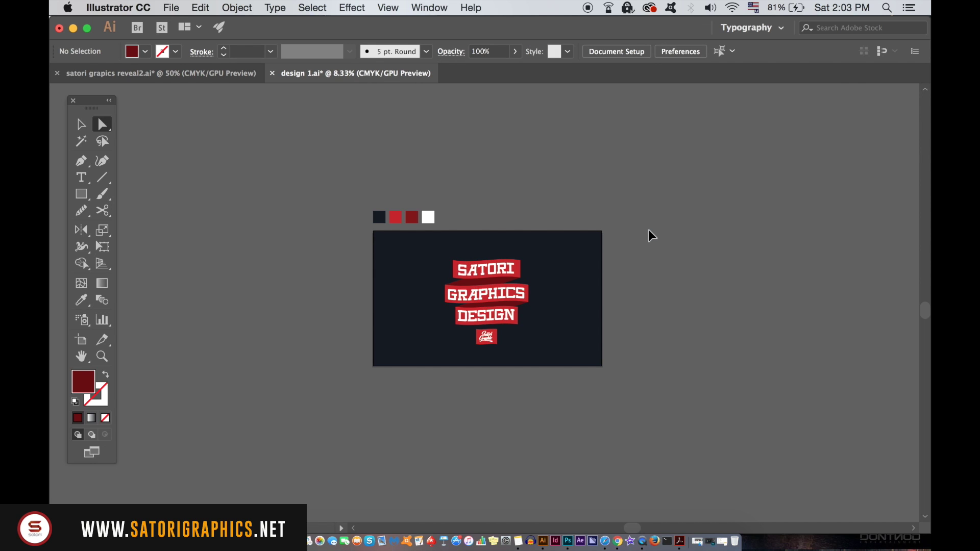
key(super+equal)
key(super+equal)
key(super+equal)
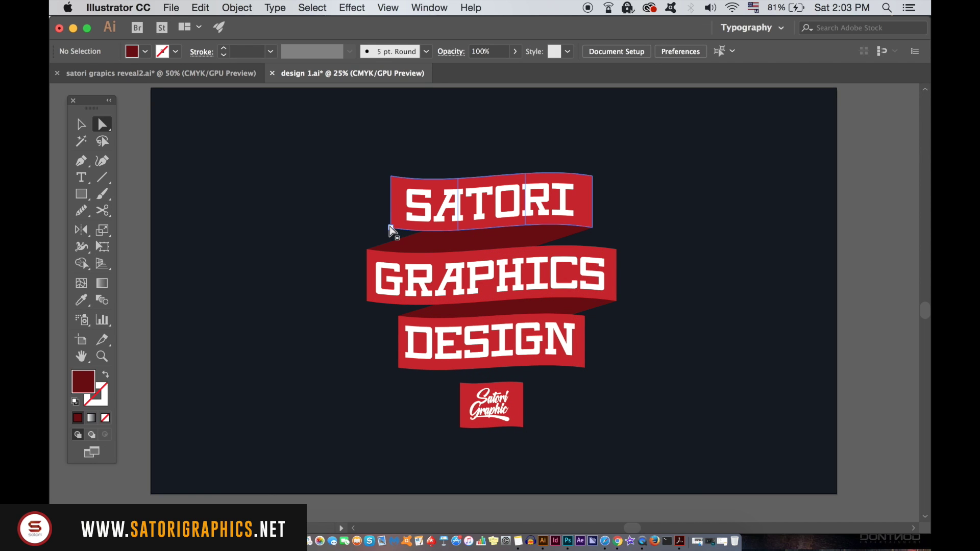
click(389, 230)
drag(385, 228, 384, 226)
click(392, 177)
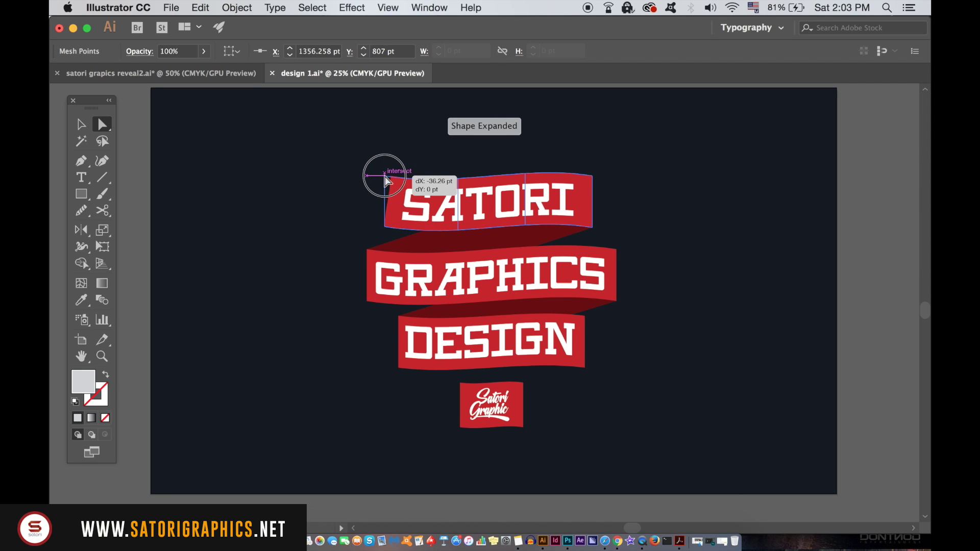
drag(387, 182, 385, 178)
click(347, 196)
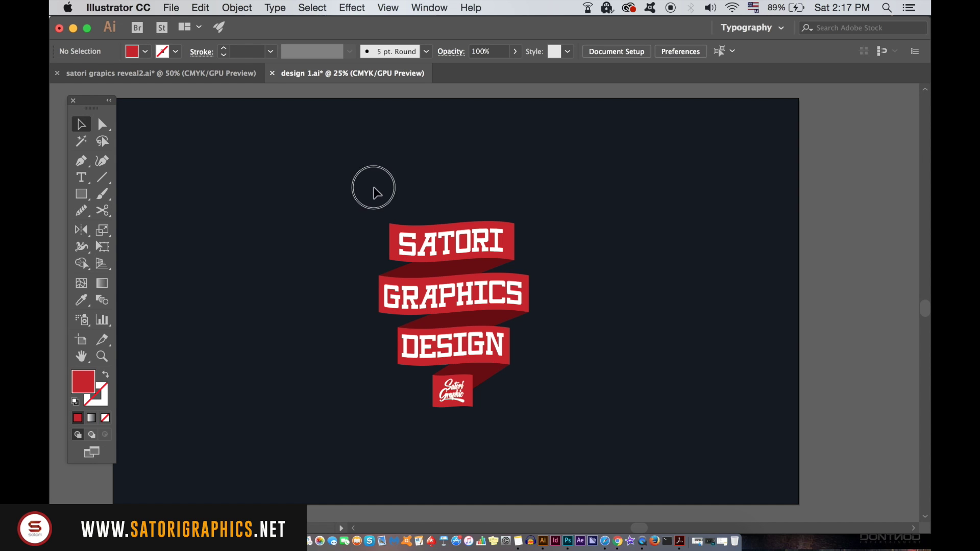
- Group all the ribbon artwork and pick up the dark red swatch colour
mouse_move(374, 190)
mouse_down()
mouse_move(591, 405)
mouse_move(604, 433)
mouse_up()
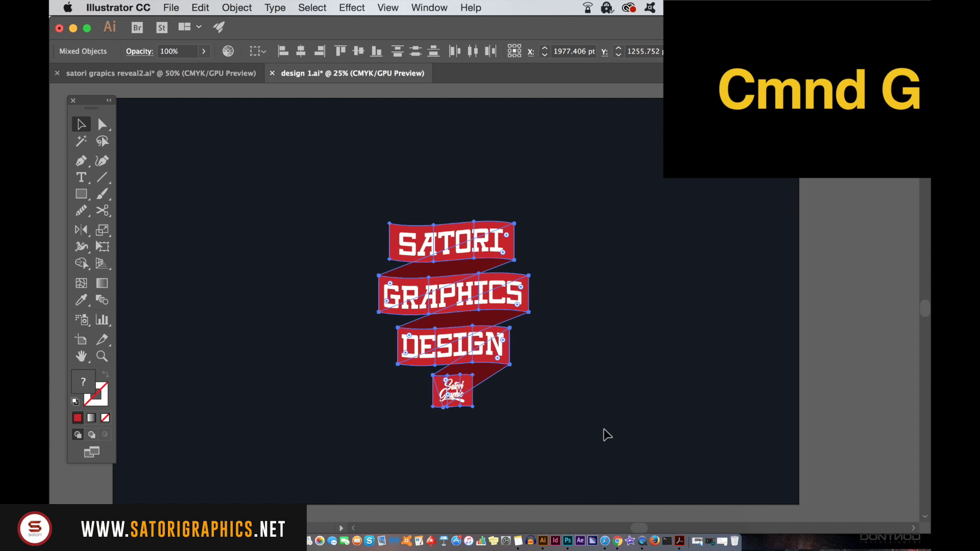
key(super+g)
click(568, 418)
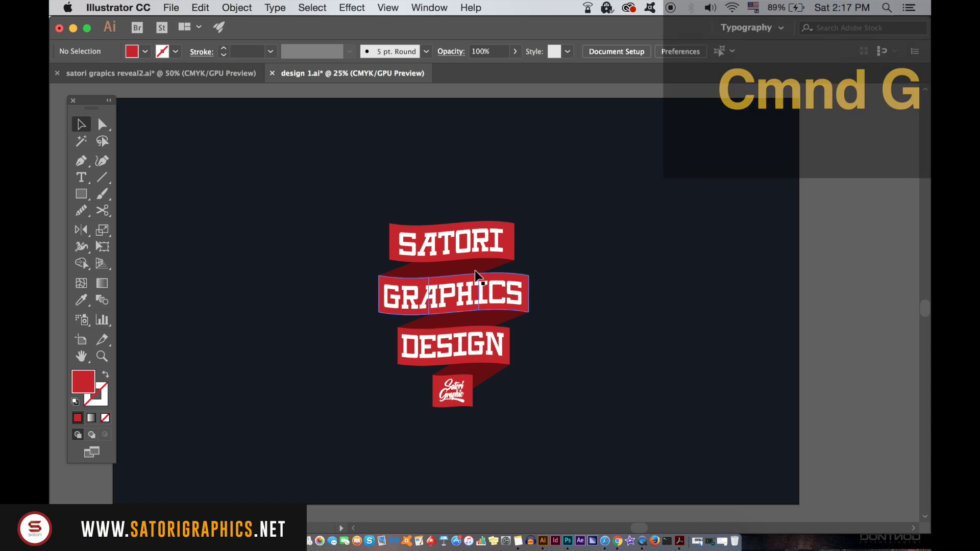
key(super+equal)
drag(477, 274, 479, 393)
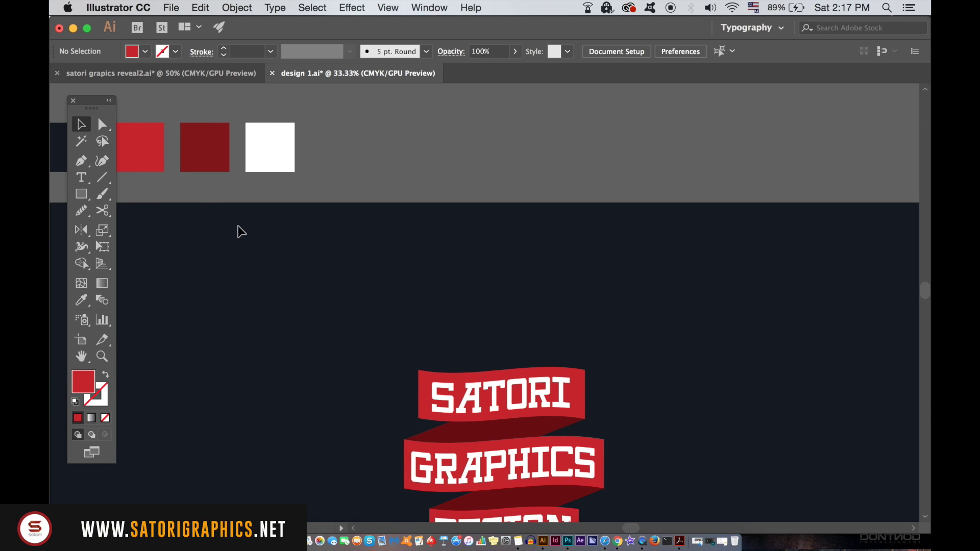
click(206, 153)
click(130, 235)
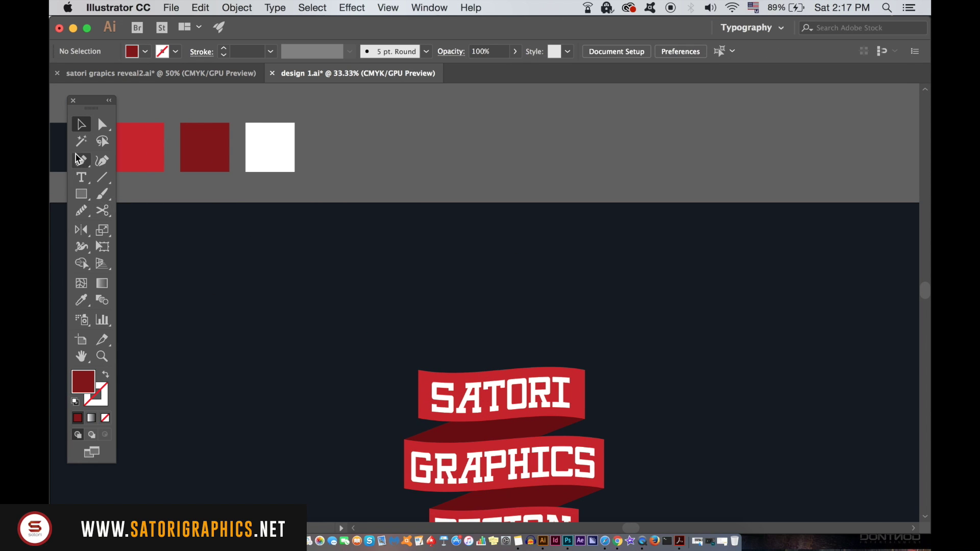
- Draw a dark red triangular fold above the SATORI banner's left end
key(super+equal)
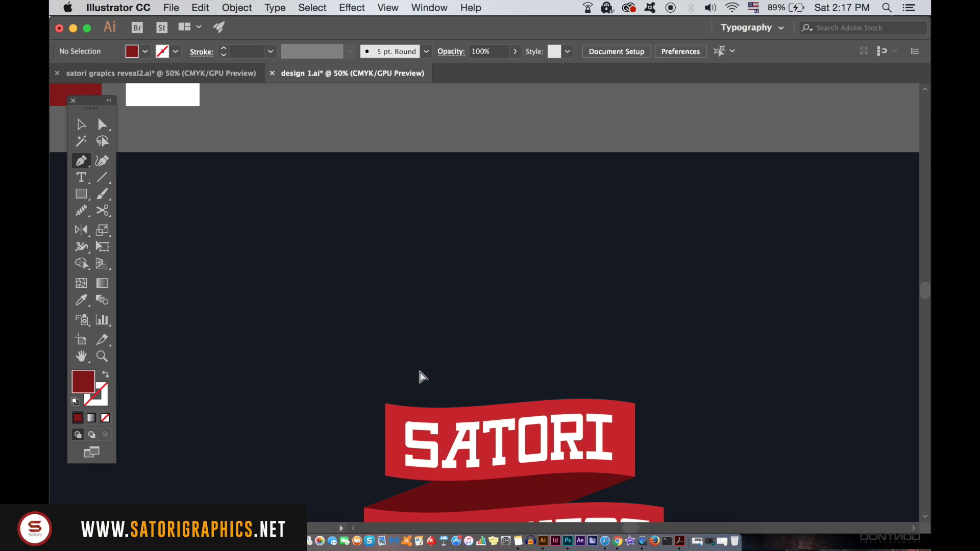
scroll(420, 370, down, 2)
click(386, 334)
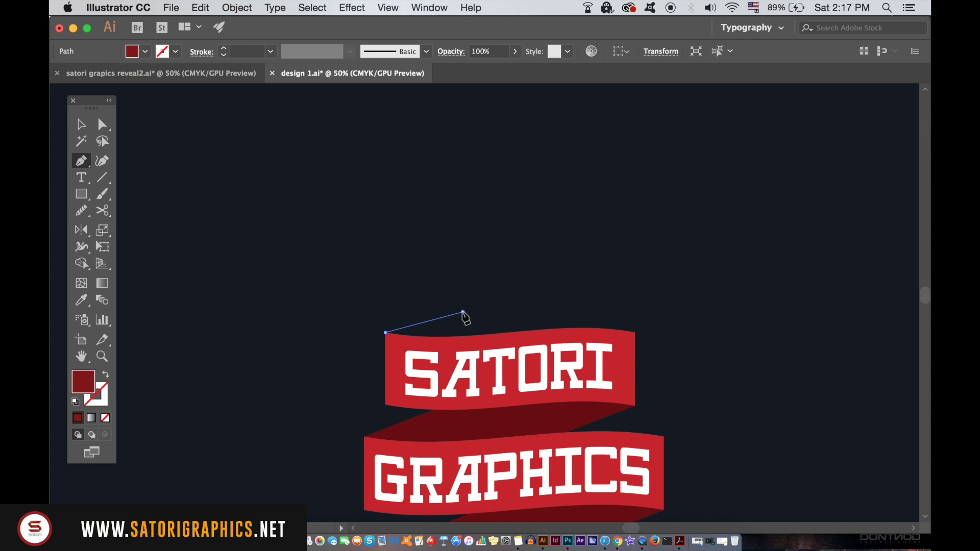
drag(463, 315, 462, 357)
click(463, 358)
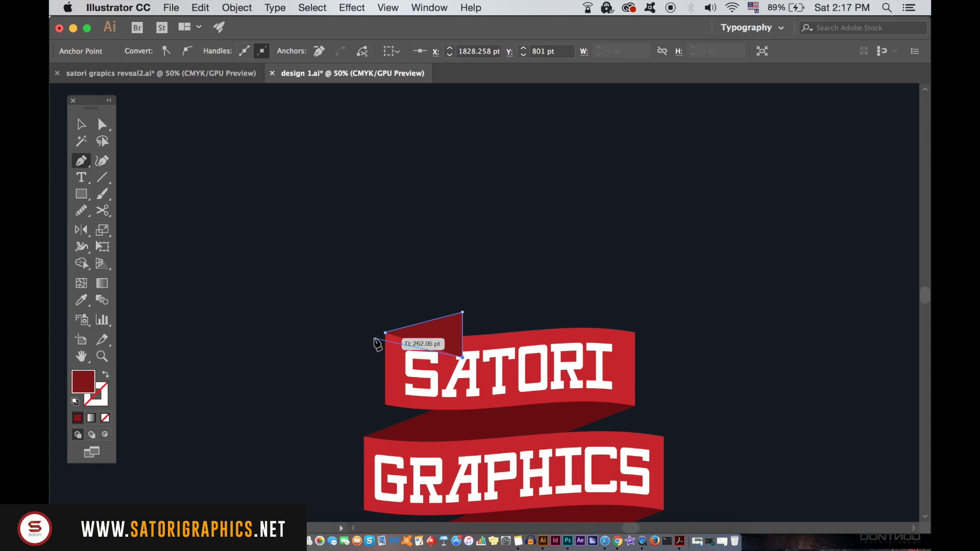
click(386, 334)
- Select the whole banner group and bring up its stacking order options
click(81, 124)
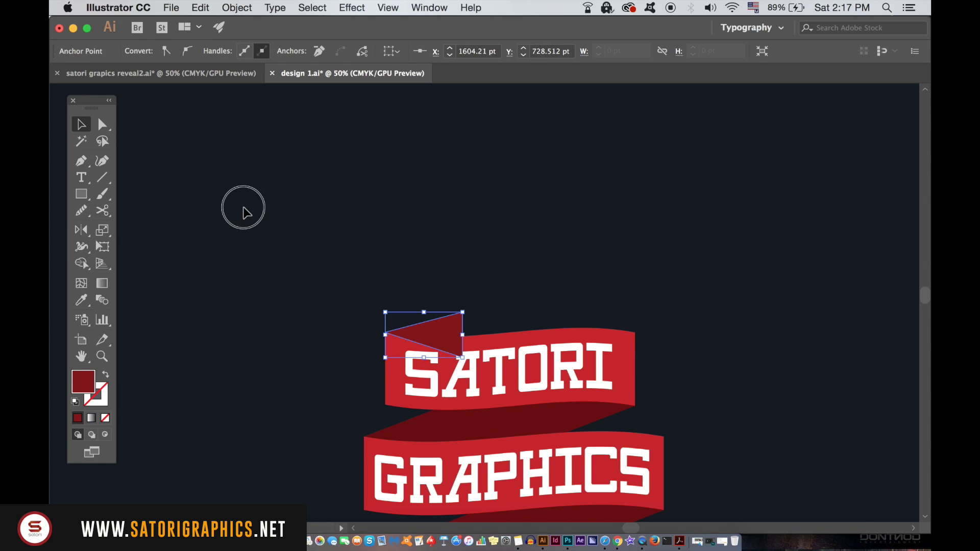
click(241, 208)
click(435, 368)
click(232, 7)
mouse_move(247, 37)
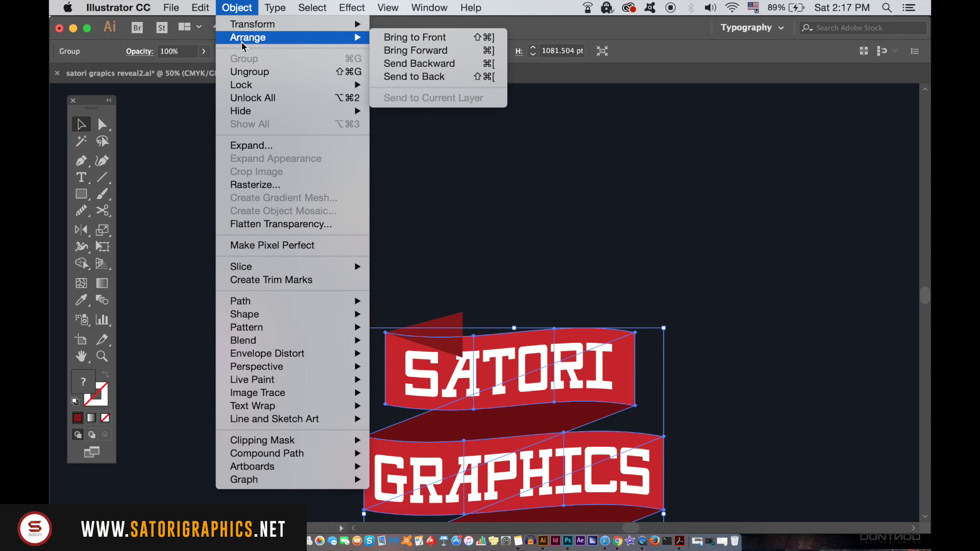
- Bring the banner group in front of the fold and pick the brighter red swatch
click(434, 38)
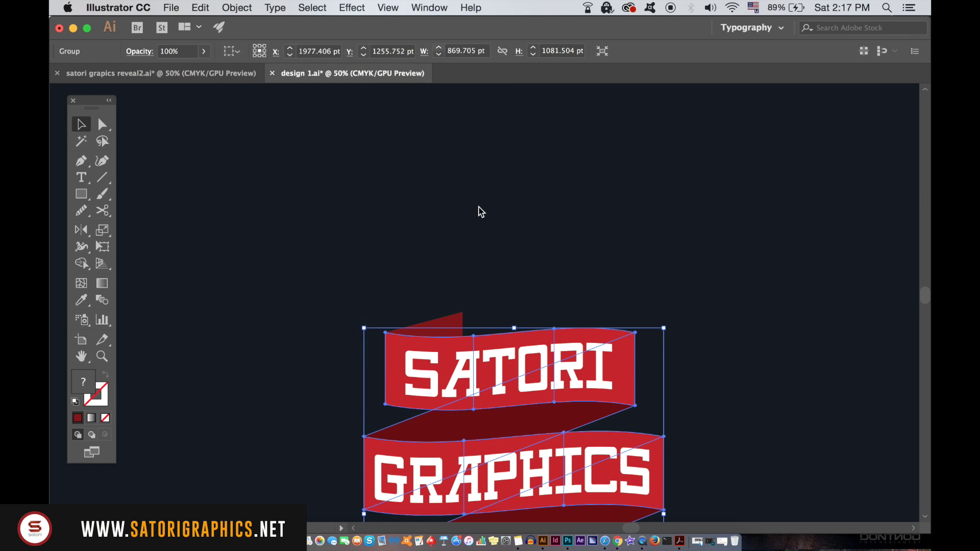
click(559, 260)
scroll(306, 295, up, 2)
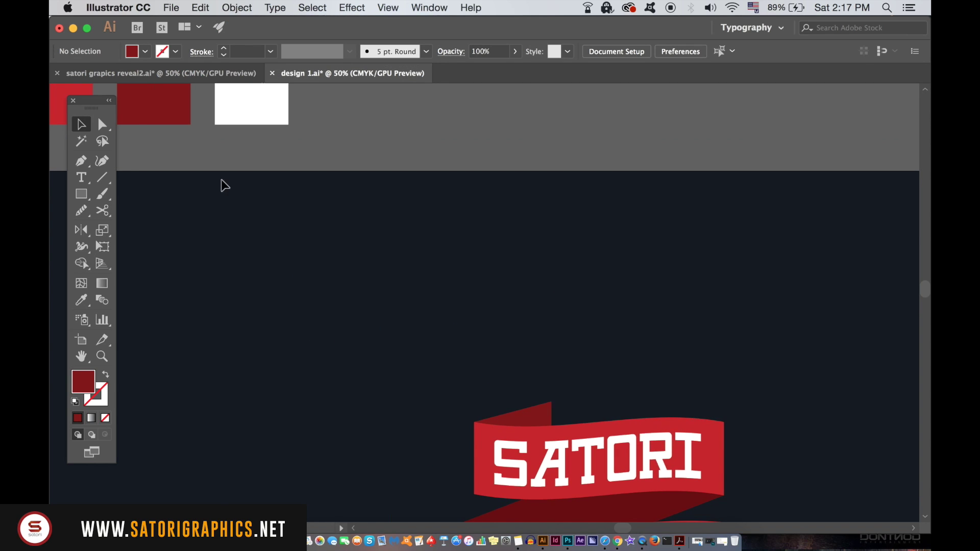
click(75, 90)
scroll(337, 237, down, 3)
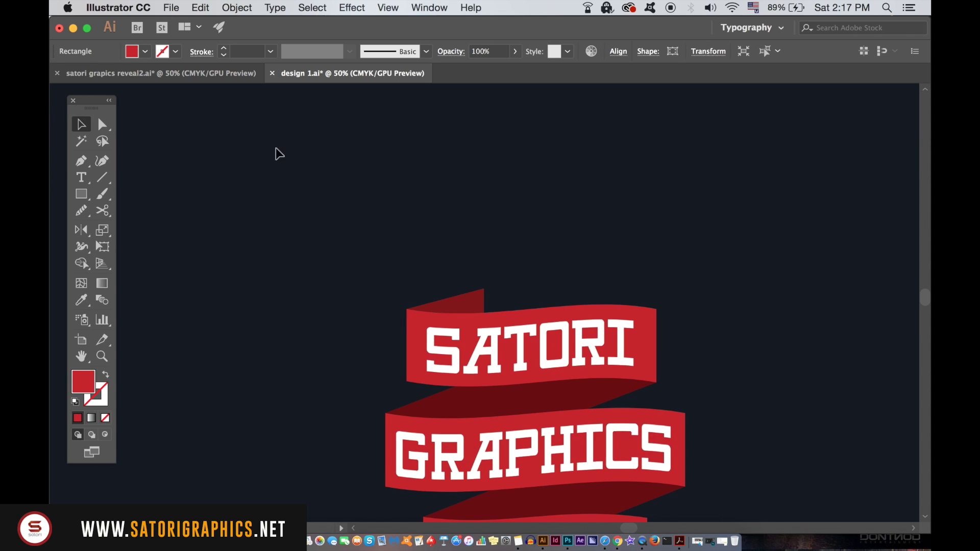
- Draw a red notched, curved tail shape running under SATORI's left end
click(89, 165)
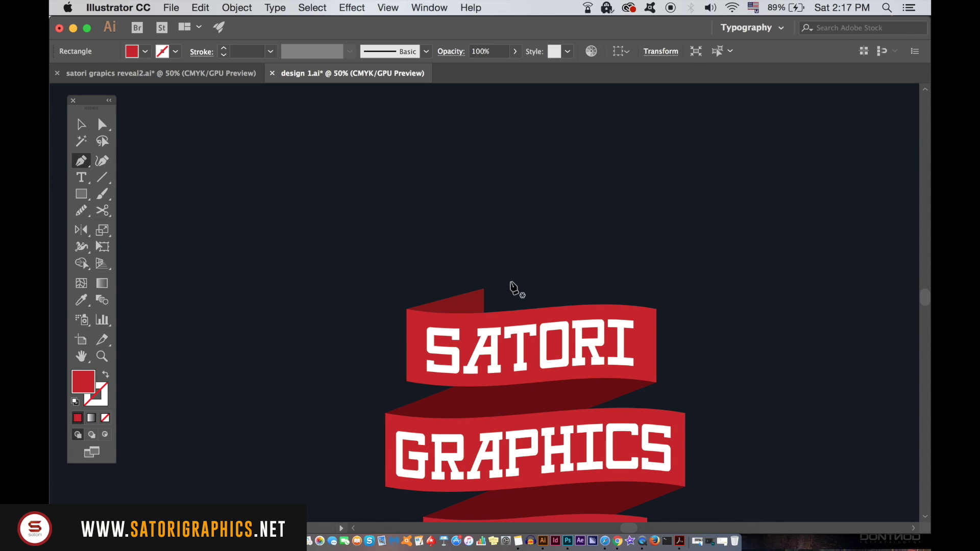
click(483, 290)
drag(340, 288, 287, 272)
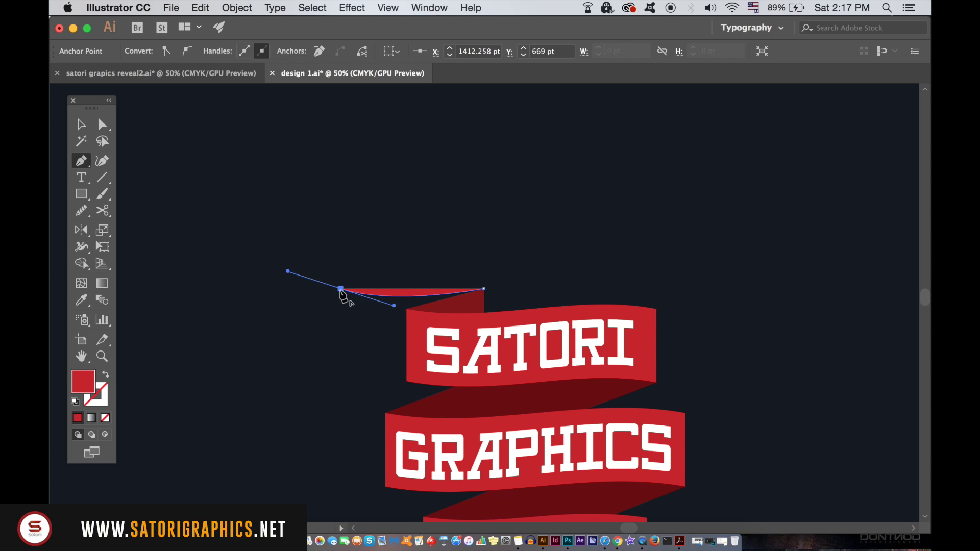
click(340, 289)
click(106, 374)
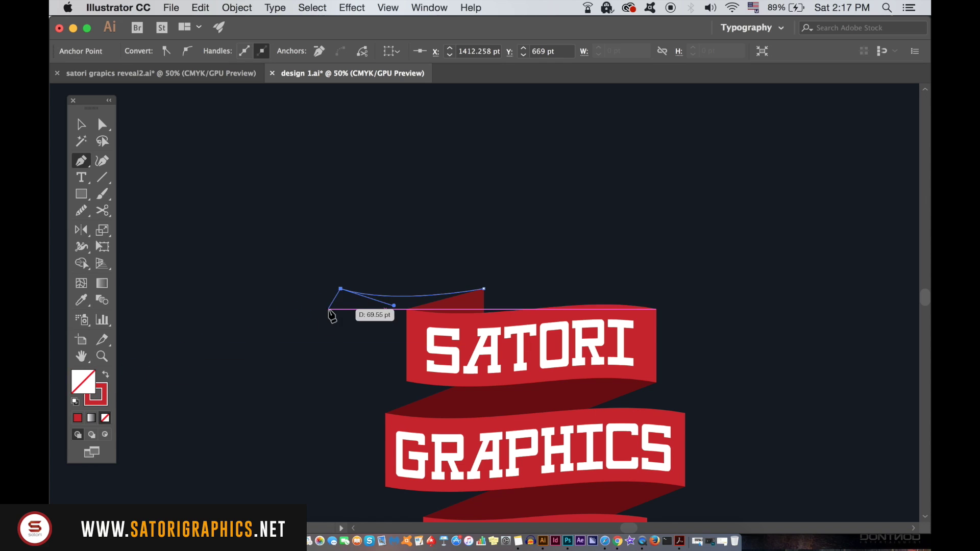
click(376, 327)
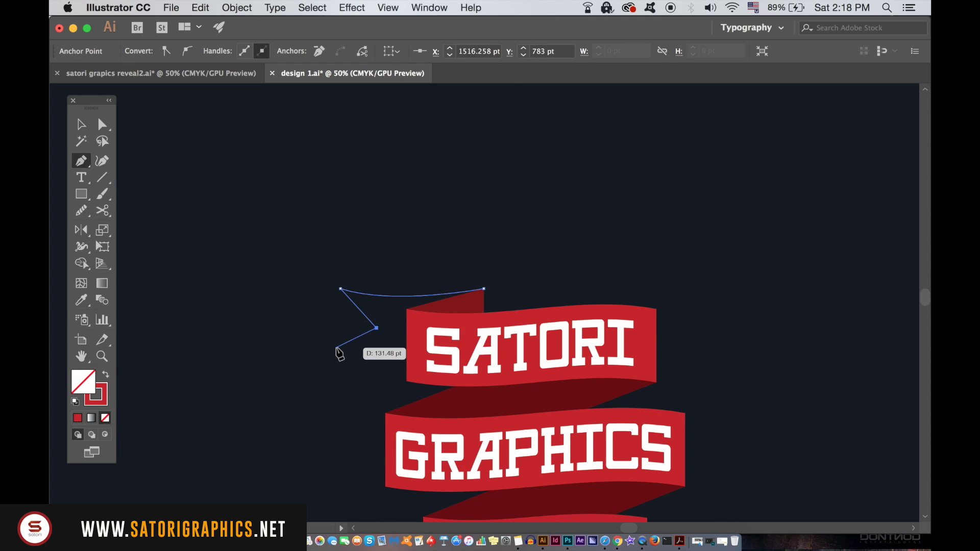
drag(335, 353, 498, 360)
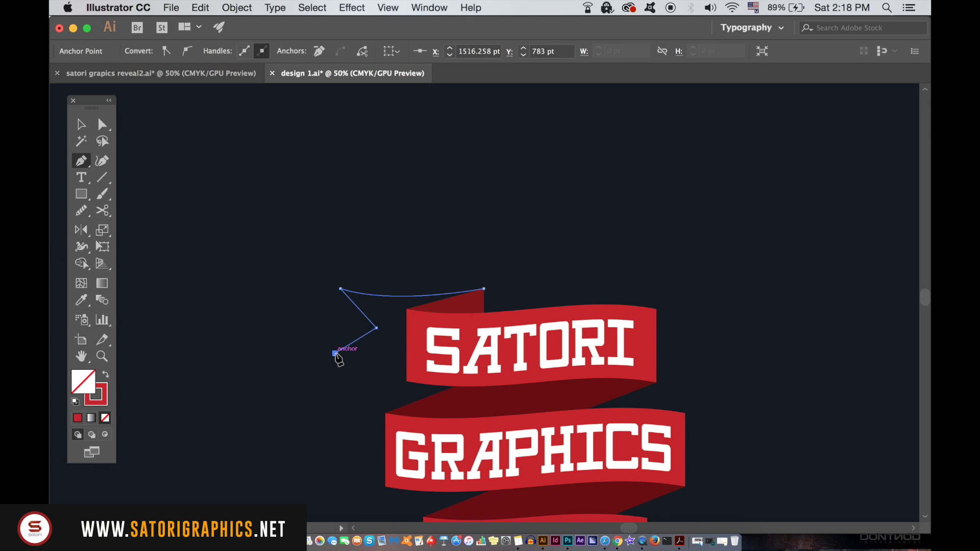
mouse_move(406, 371)
mouse_down()
mouse_move(527, 349)
mouse_move(477, 358)
mouse_up()
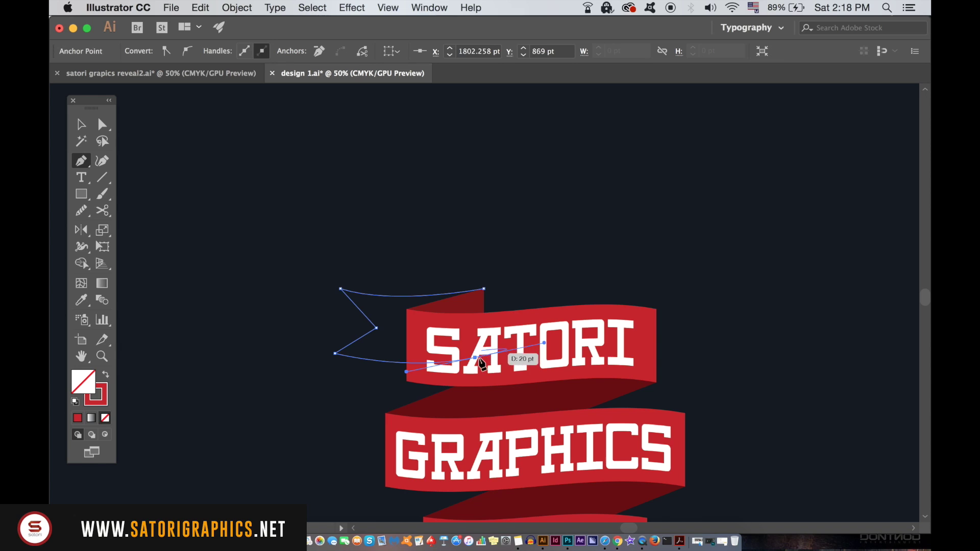
click(483, 289)
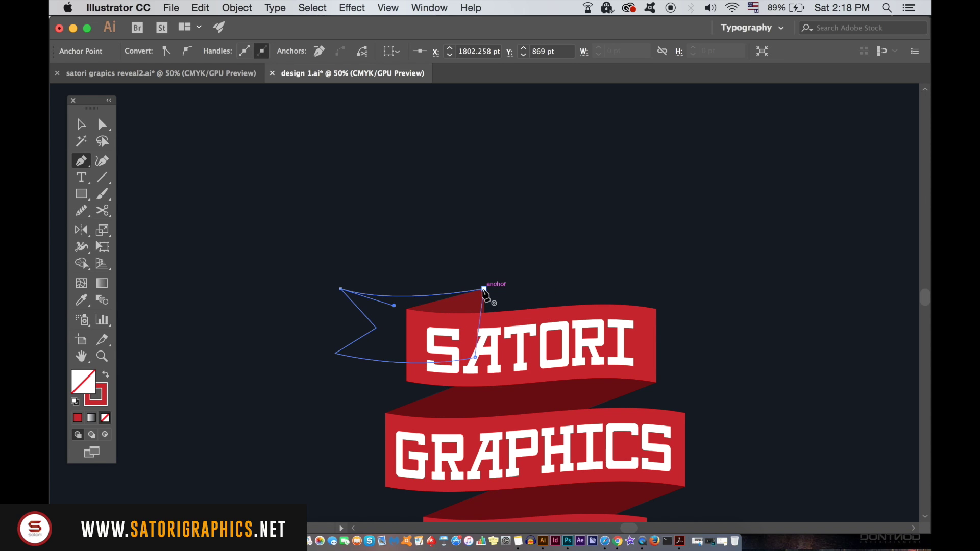
click(107, 376)
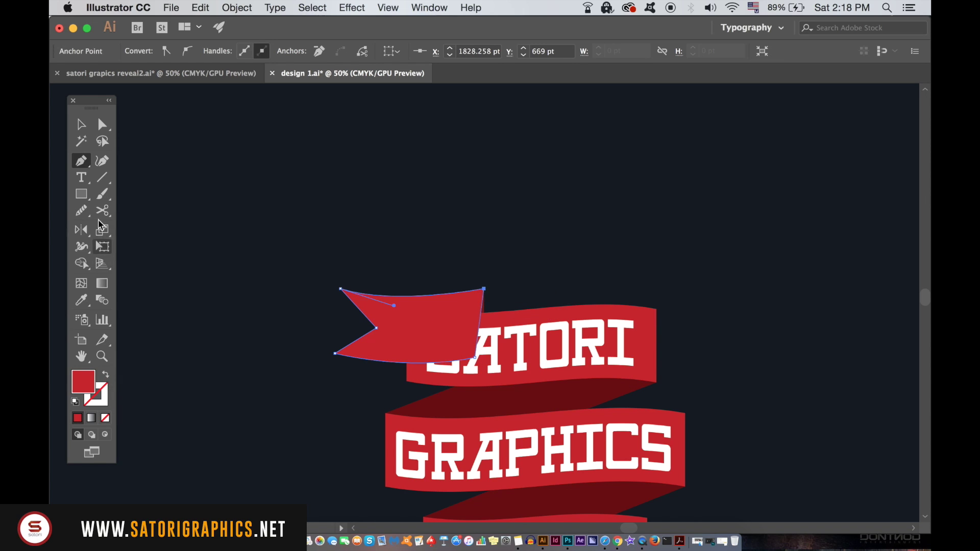
- Move the tail's lower tip slightly down and left
click(103, 124)
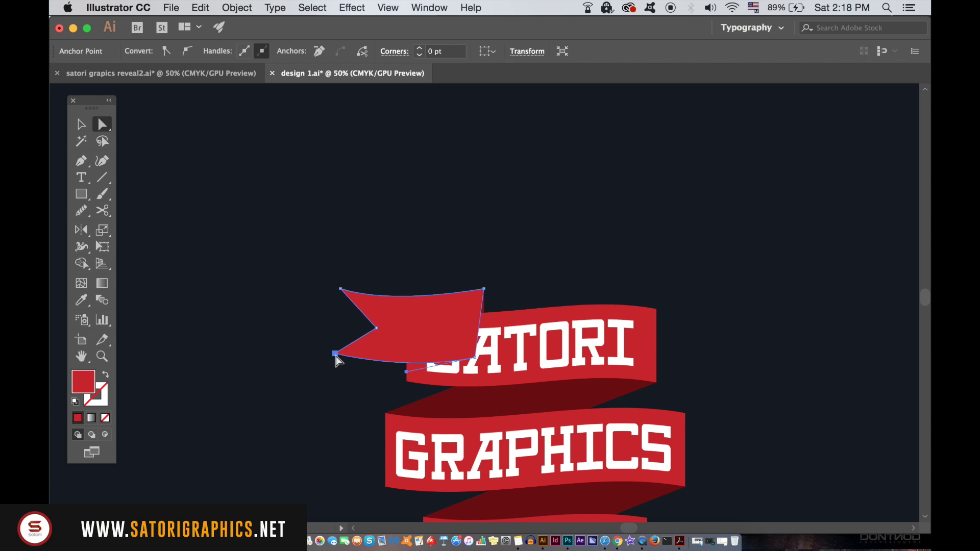
drag(338, 360, 331, 363)
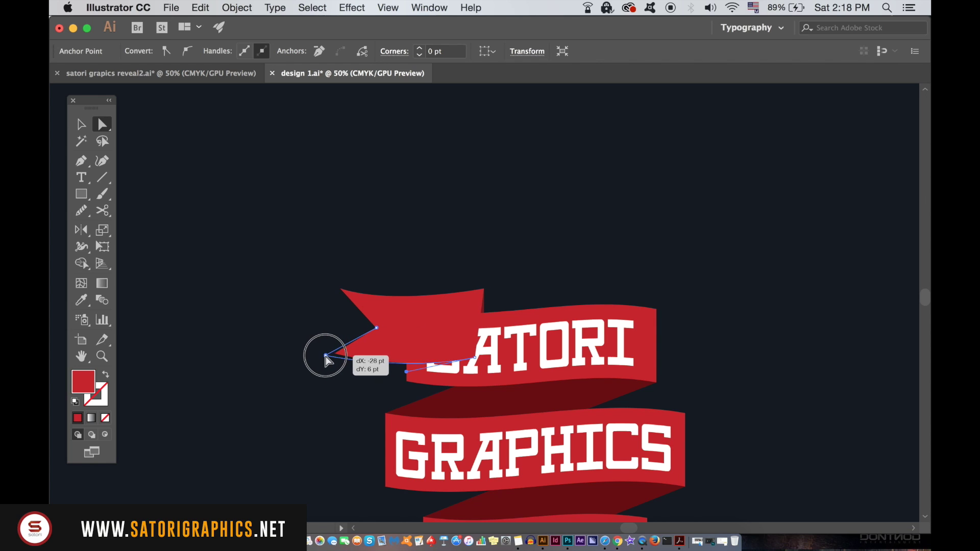
click(290, 301)
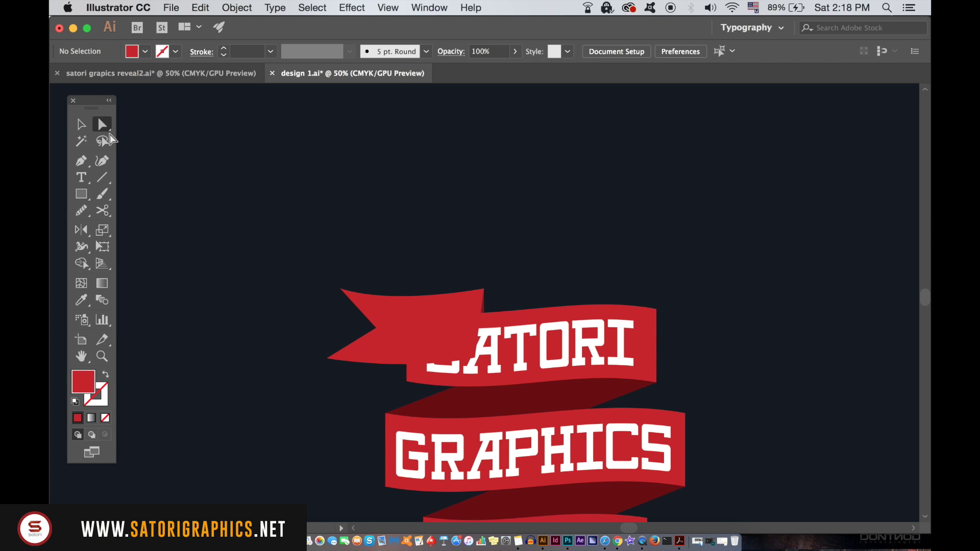
- Bring the SATORI banner in front of the red tail, then zoom out to review
click(85, 124)
key(super+equal)
key(super+equal)
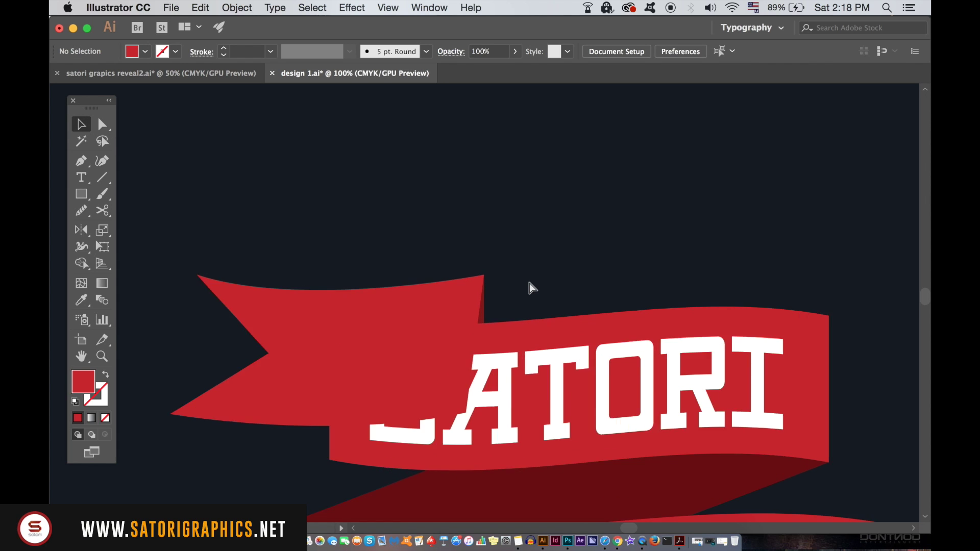
key(super+equal)
click(485, 317)
shift+click(543, 349)
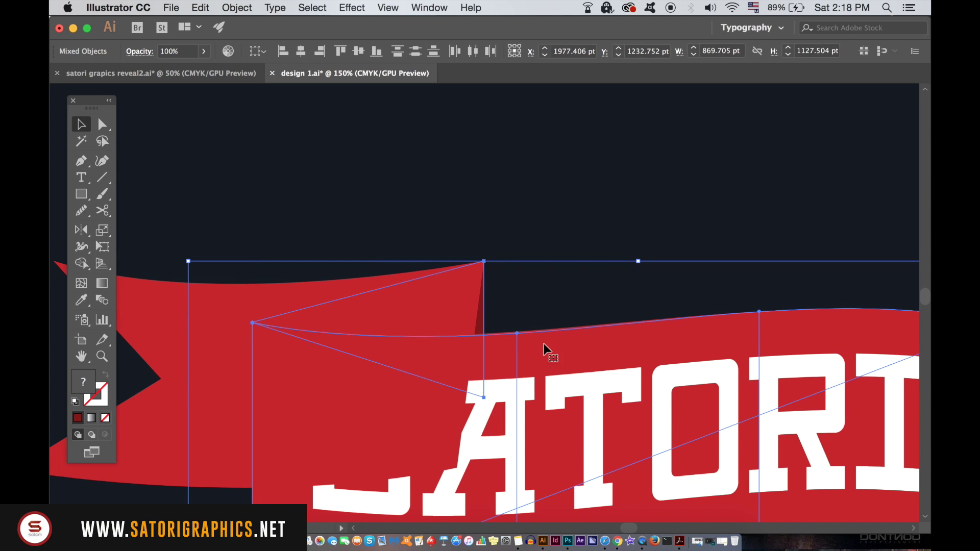
click(237, 9)
mouse_move(248, 37)
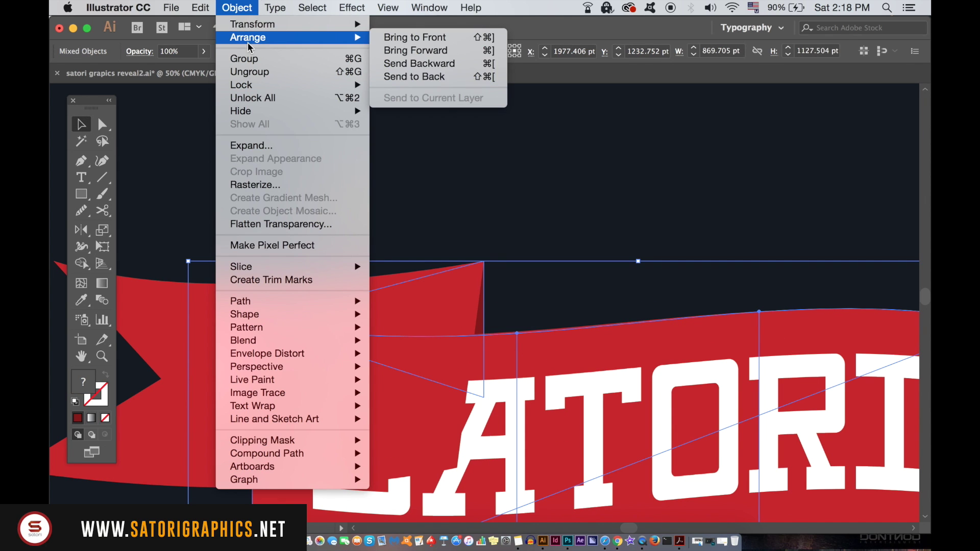
click(414, 37)
click(442, 161)
key(super+minus)
key(super+minus)
key(super+minus)
key(super+minus)
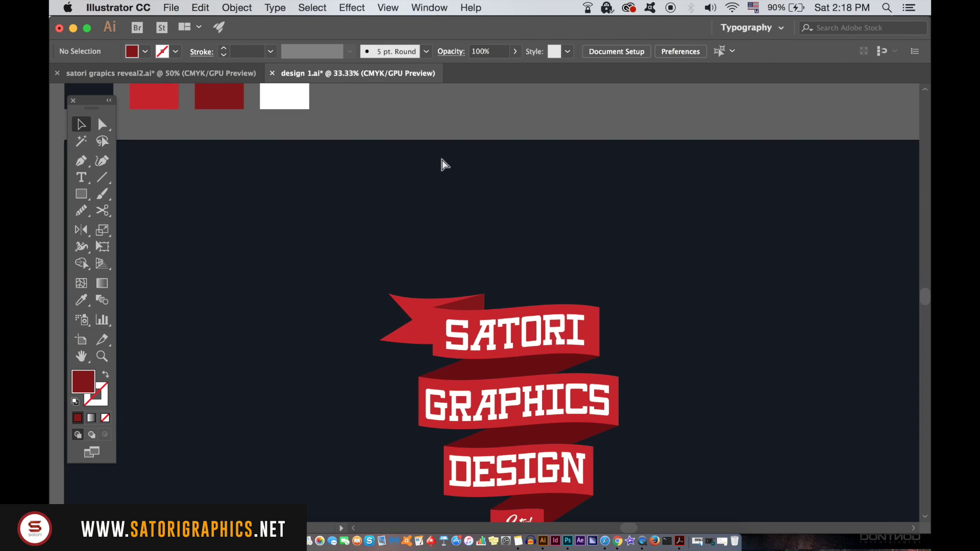
key(super+minus)
key(super+minus)
key(super+plus)
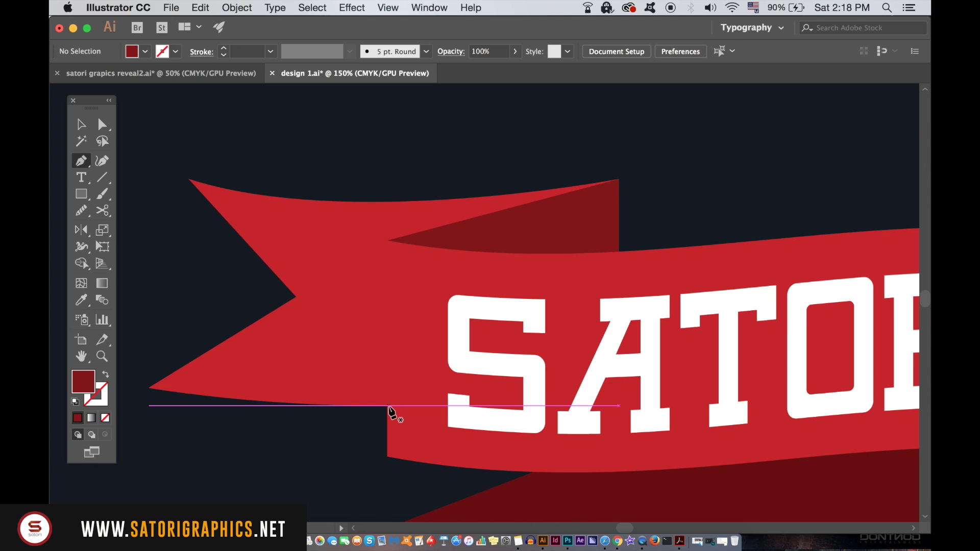
- Draw a diagonal shading fold shape from the tail's bottom edge to its corner
click(389, 406)
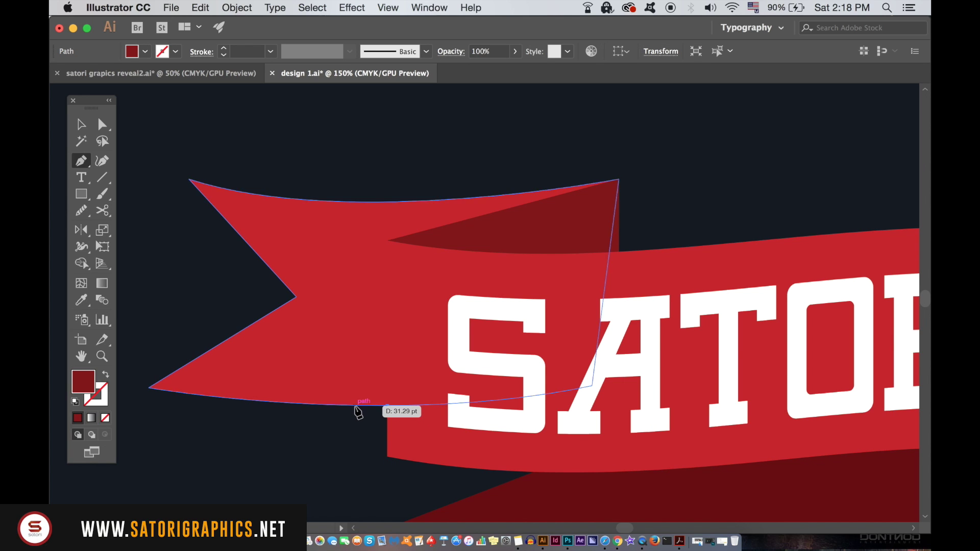
click(340, 407)
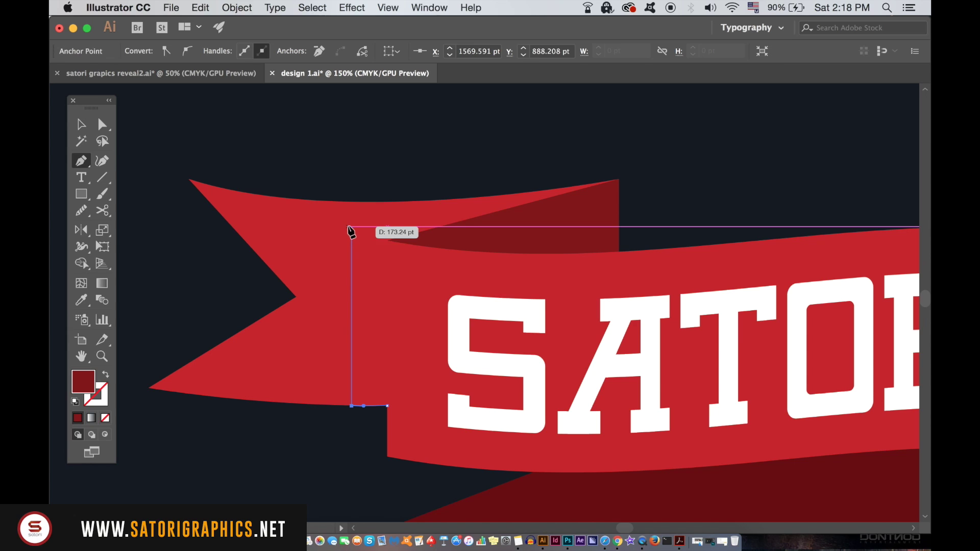
click(352, 225)
drag(618, 181, 678, 169)
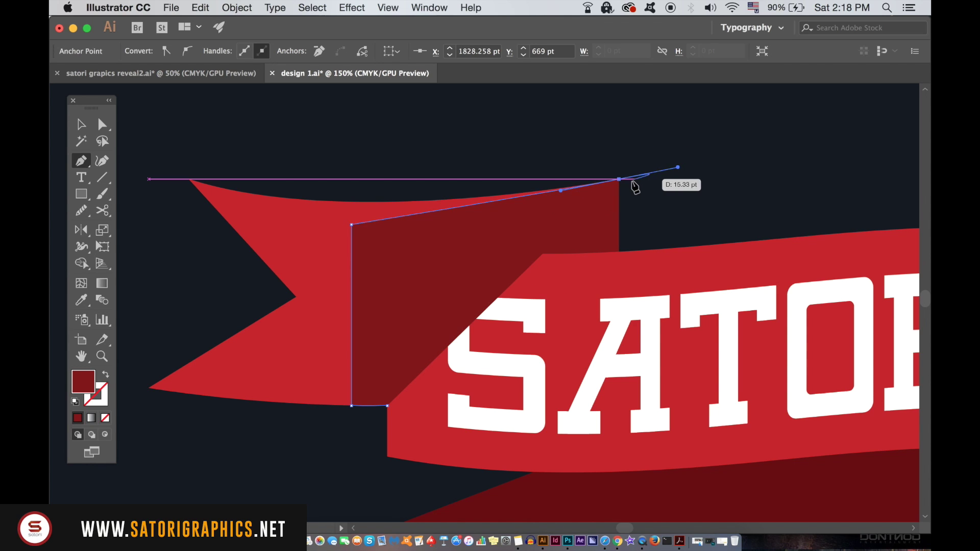
click(619, 180)
click(389, 407)
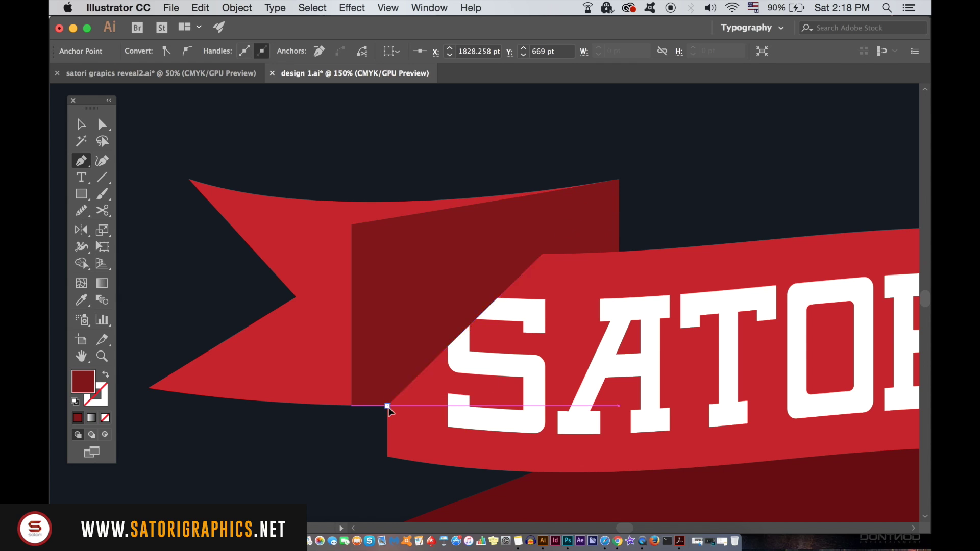
- Bring the banner group in front of the new fold shape
click(82, 125)
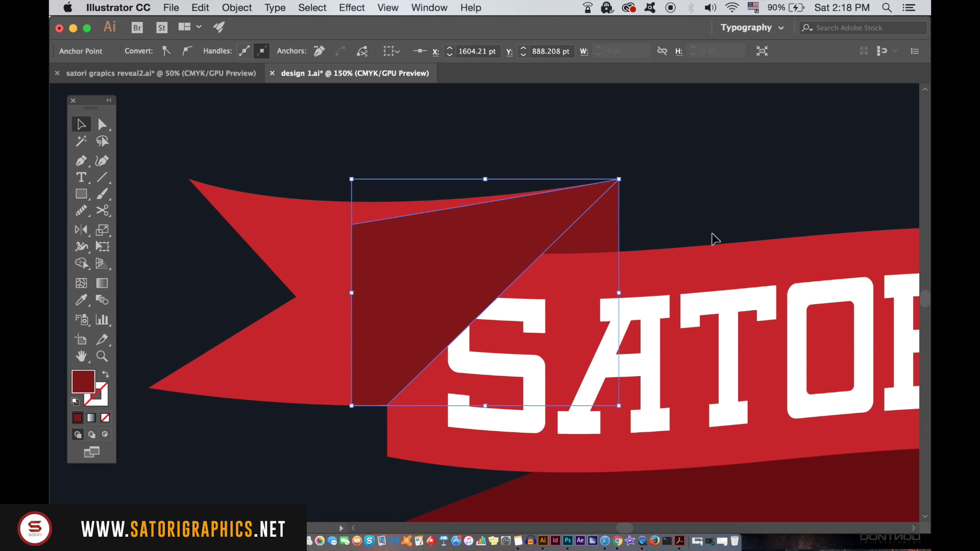
click(713, 254)
click(351, 8)
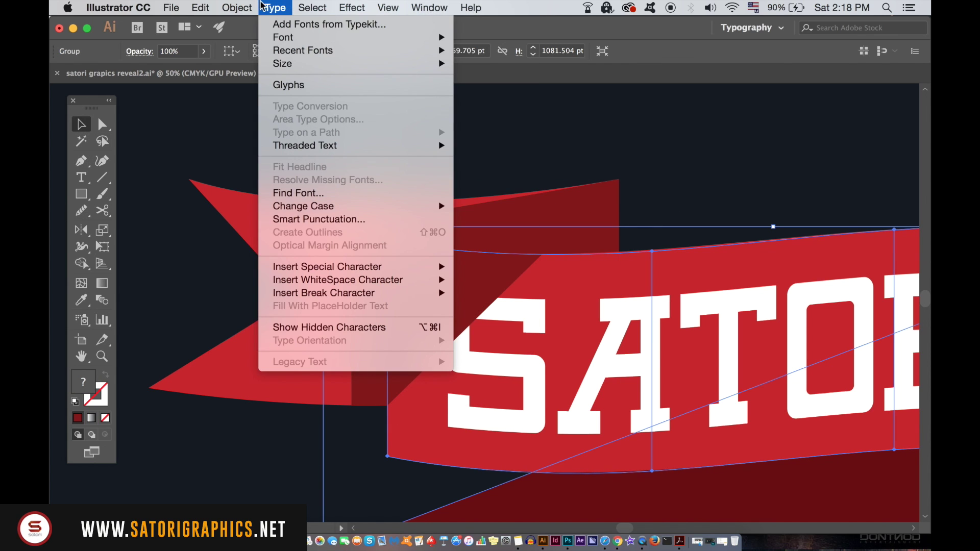
click(410, 115)
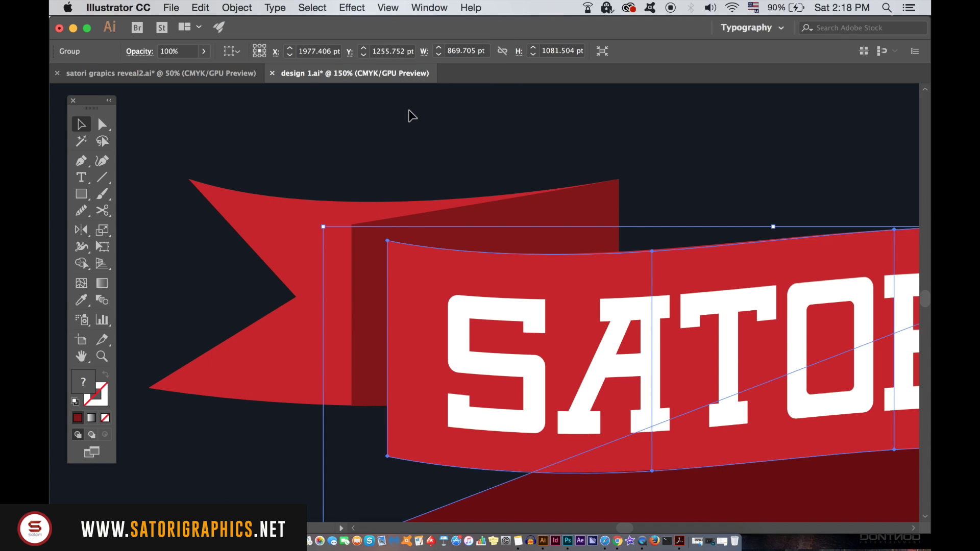
- Ungroup the dark fold from the flag tail
click(501, 220)
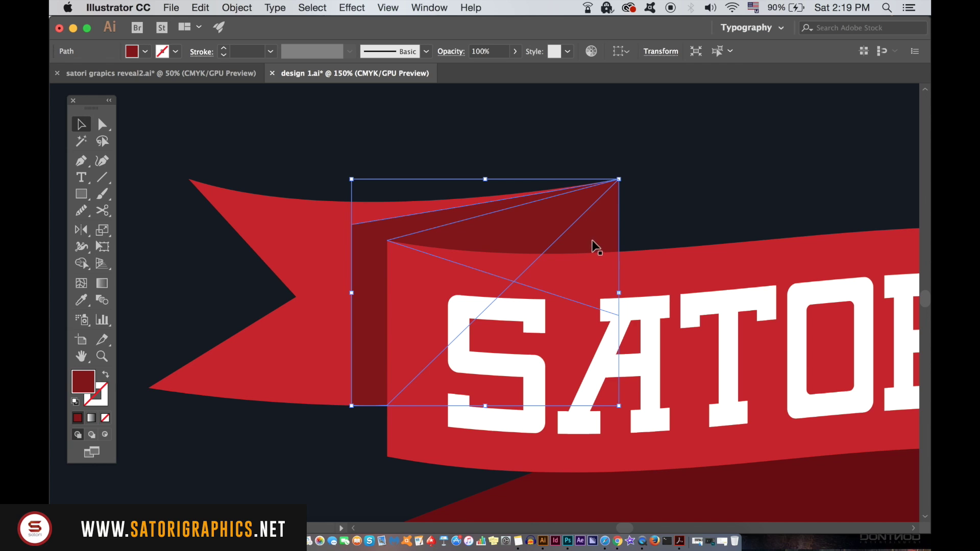
shift+click(278, 215)
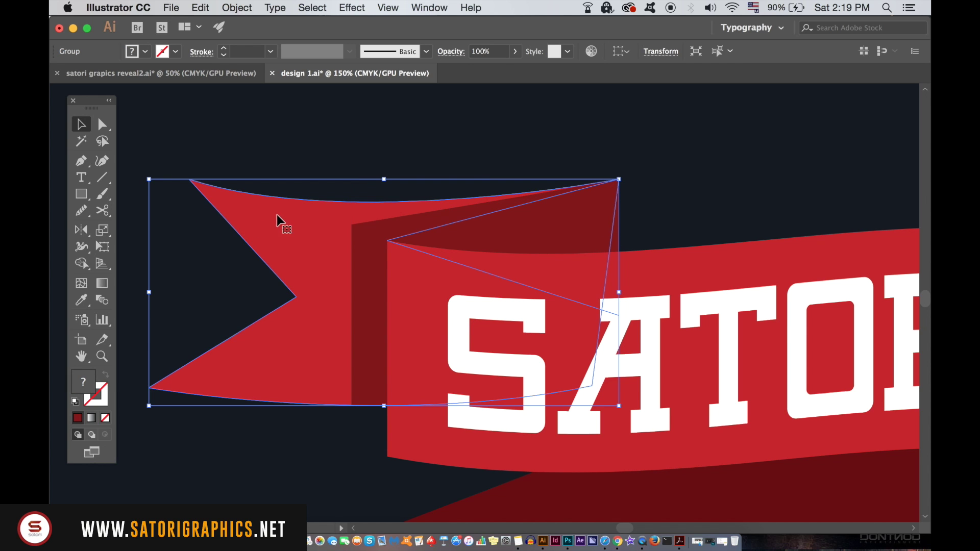
click(237, 7)
click(258, 72)
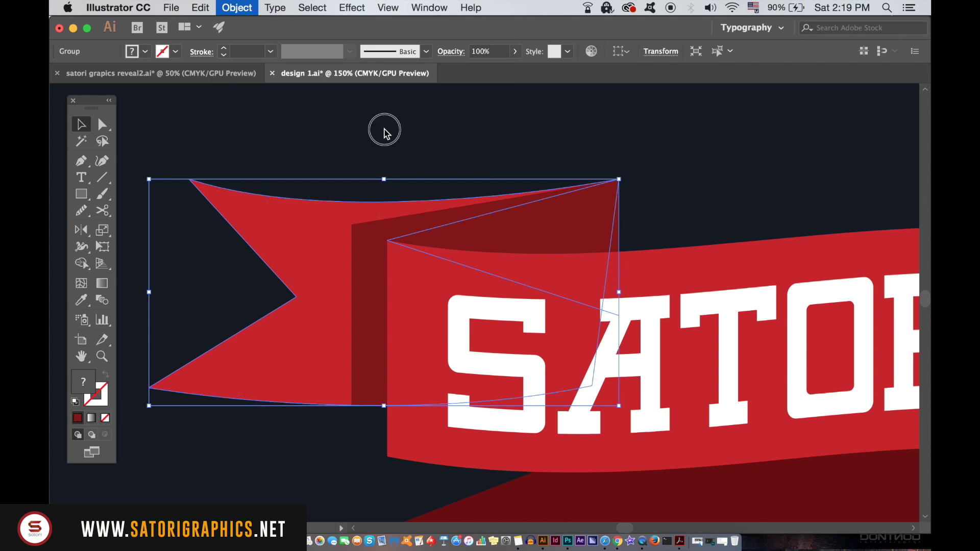
click(383, 131)
- Rearrange the fold's stacking order relative to the SATORI ribbon
click(608, 222)
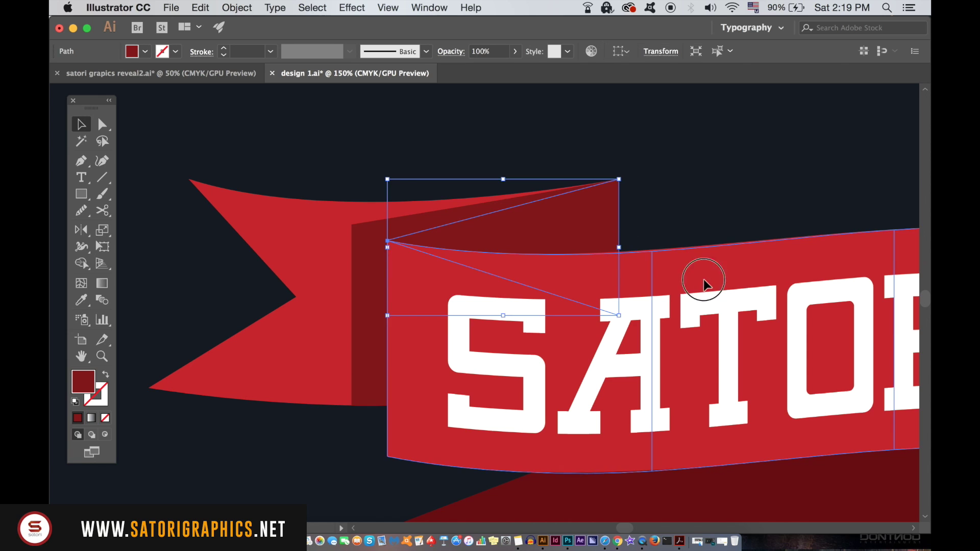
shift+click(703, 279)
click(237, 7)
mouse_move(248, 37)
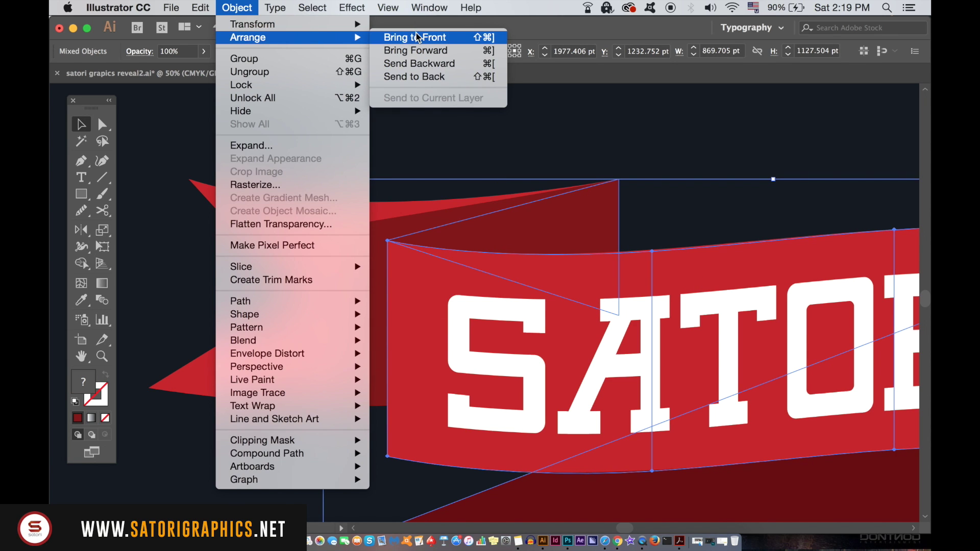
click(410, 46)
click(380, 110)
- Set the dark fold shape's opacity to 33%
click(378, 234)
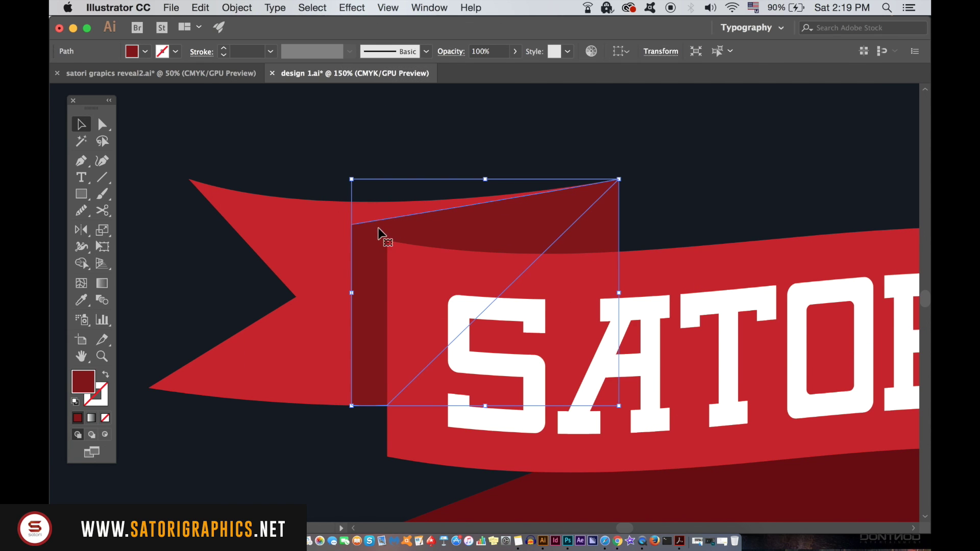
click(514, 51)
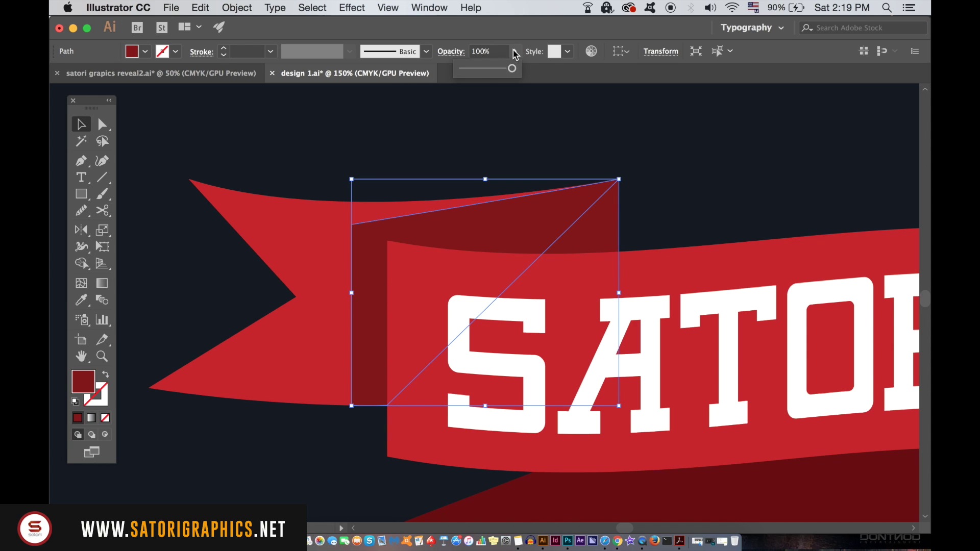
click(479, 70)
click(381, 151)
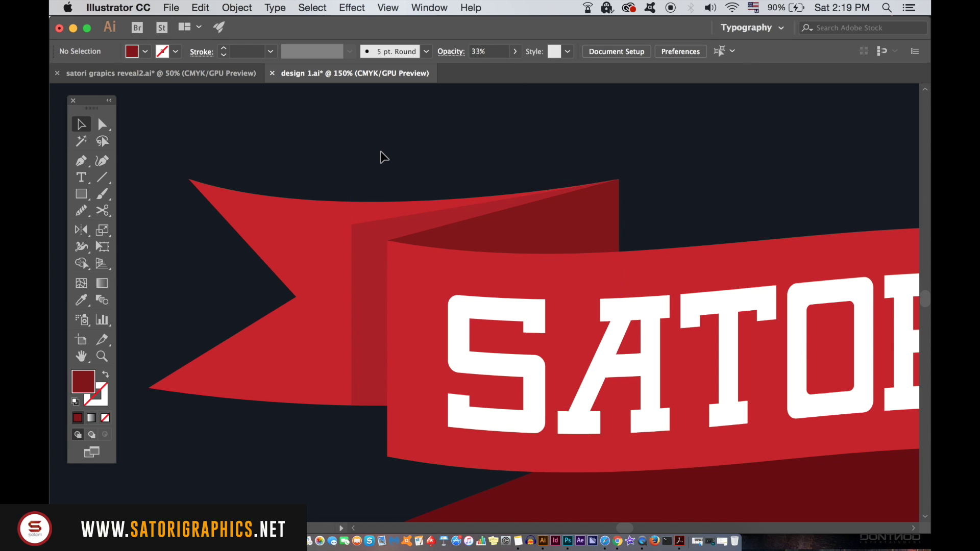
key(super+minus)
key(super+minus)
key(super+minus)
key(super+minus)
key(super+minus)
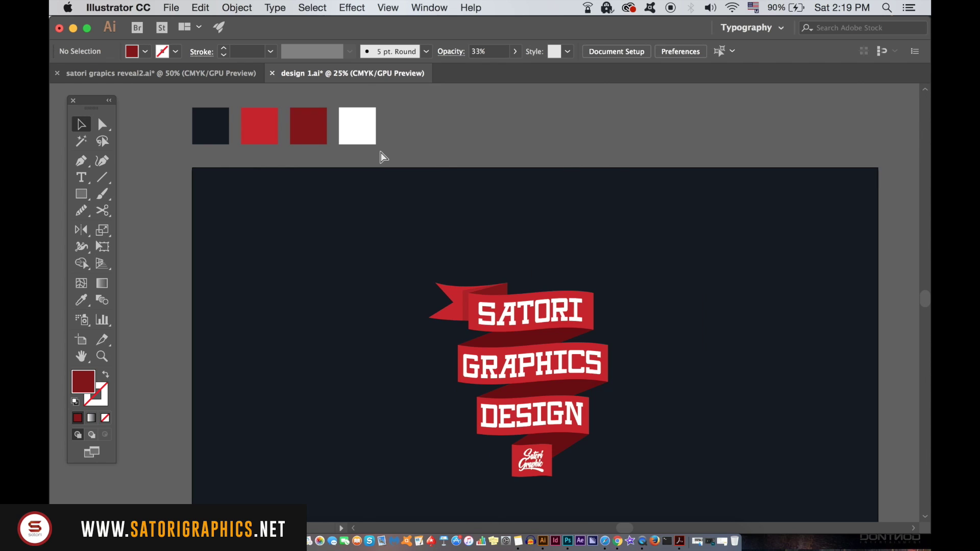
key(super+plus)
key(super+plus)
key(super+plus)
key(super+plus)
- Lower the dark fold shape's opacity to 30%
click(399, 264)
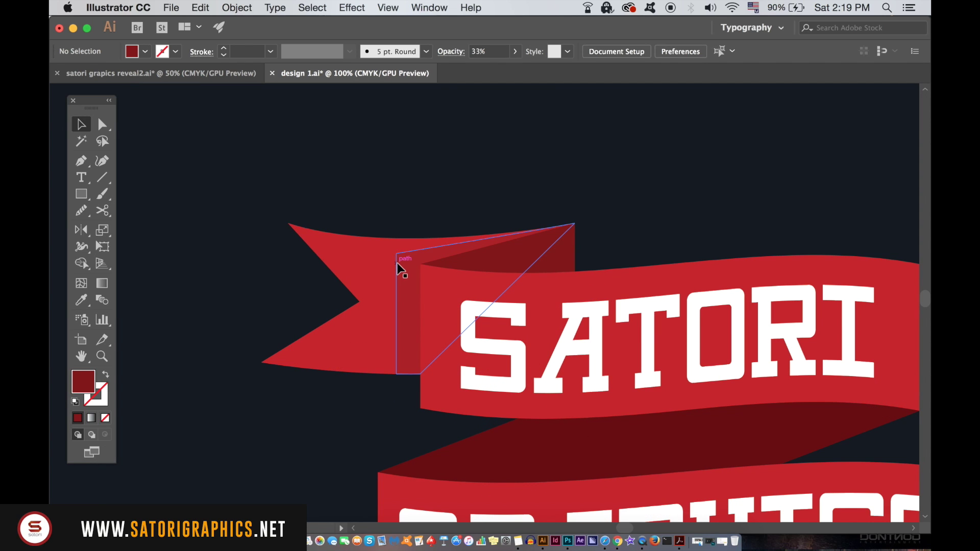
click(469, 54)
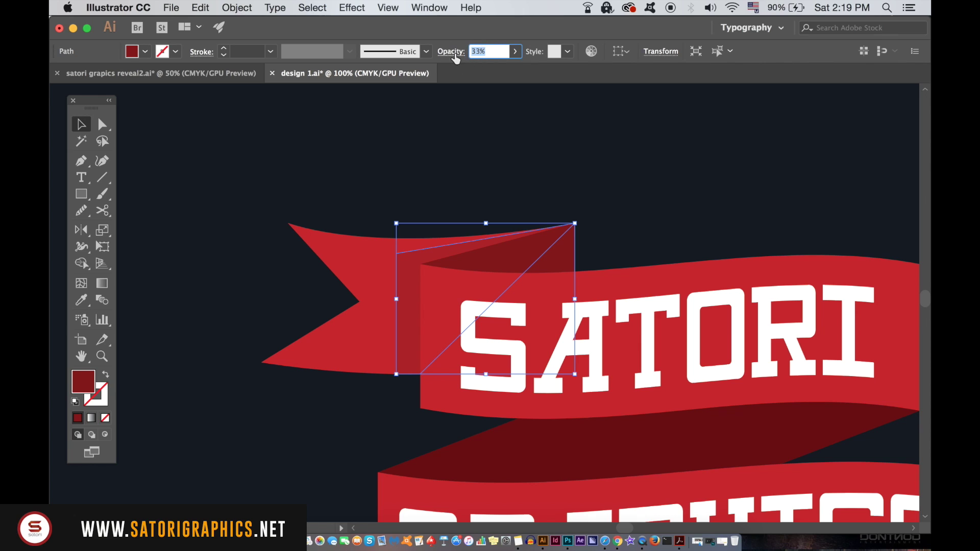
text(30)
click(328, 152)
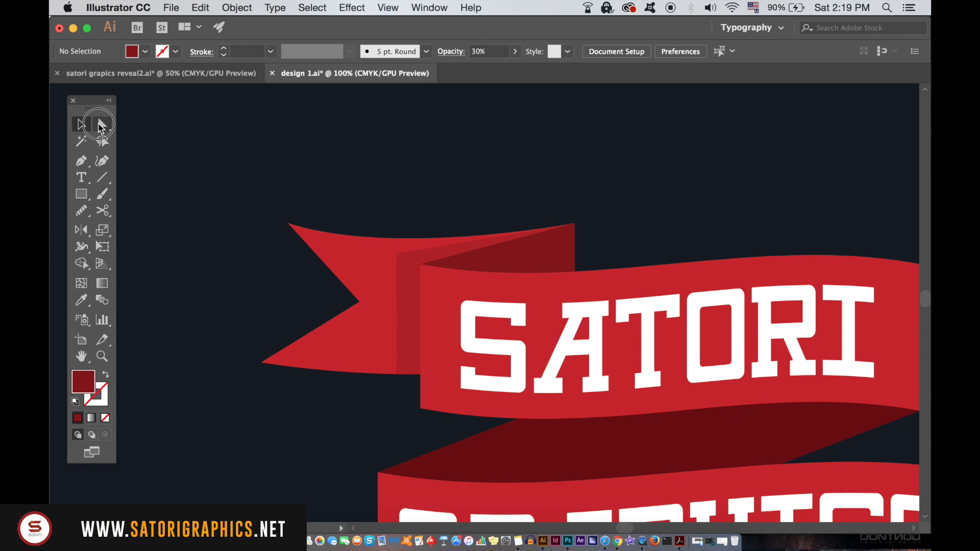
- Adjust the fold's top-left and bottom-left anchors, then fit the artboard in view
click(100, 126)
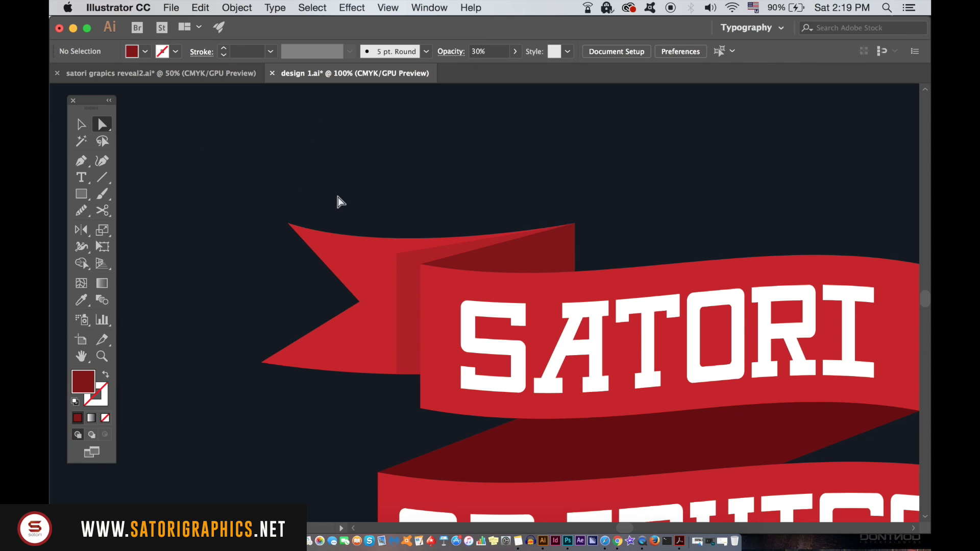
click(398, 254)
shift+click(397, 373)
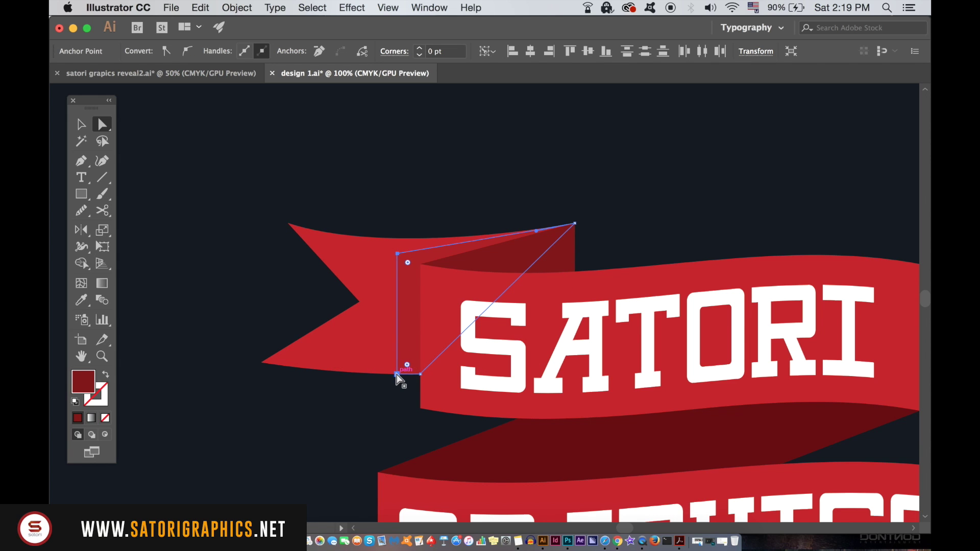
click(339, 405)
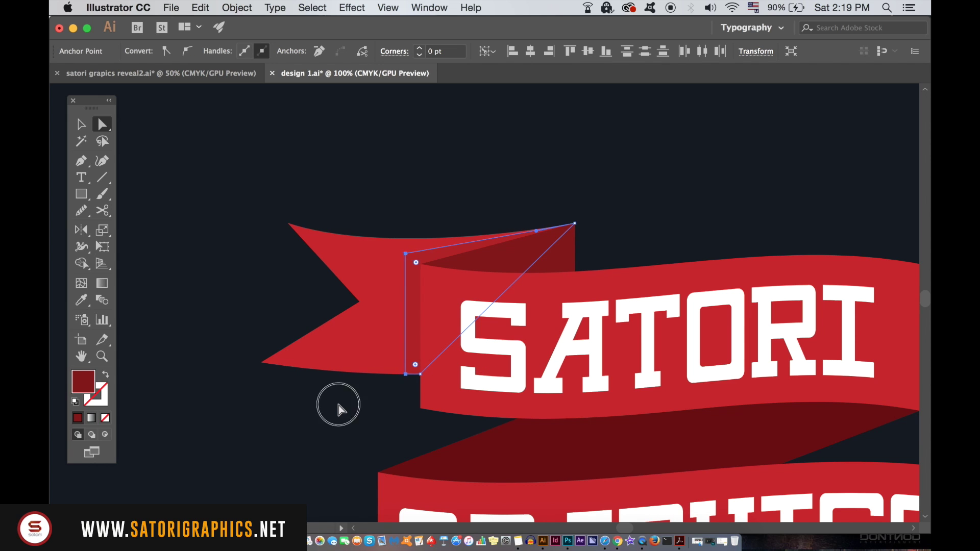
key(ctrl+0)
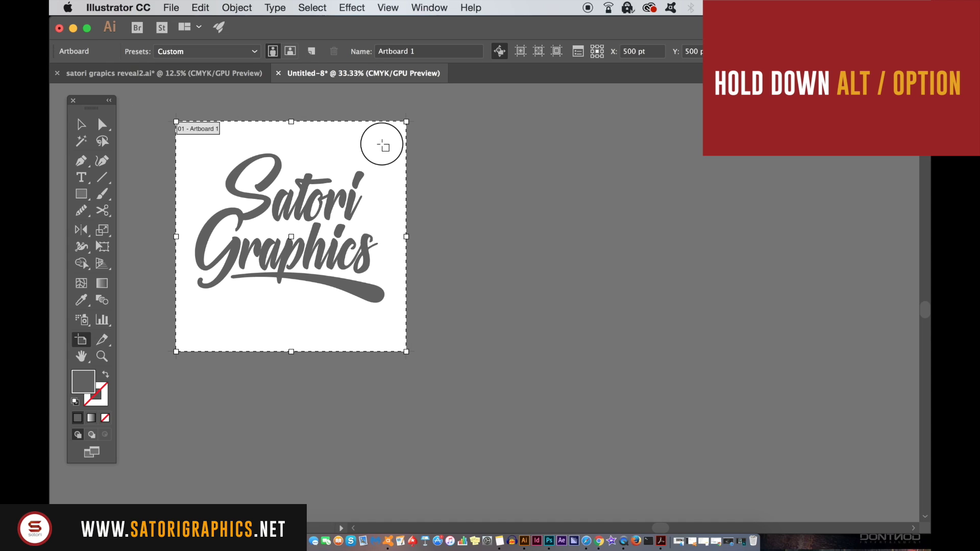
- Copy the logo artboard to the right, then select the middle of the three artboards
mouse_move(382, 144)
mouse_down()
mouse_move(653, 156)
mouse_move(643, 146)
mouse_move(880, 153)
mouse_up()
scroll(696, 208, down, 2)
scroll(695, 208, right, 2)
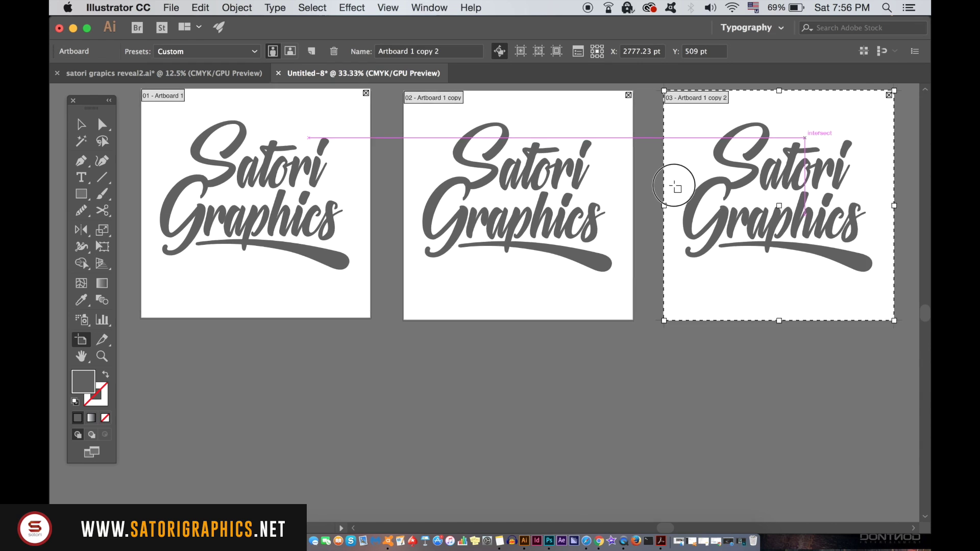
scroll(676, 187, up, 2)
scroll(661, 222, down, 2)
key(super+minus)
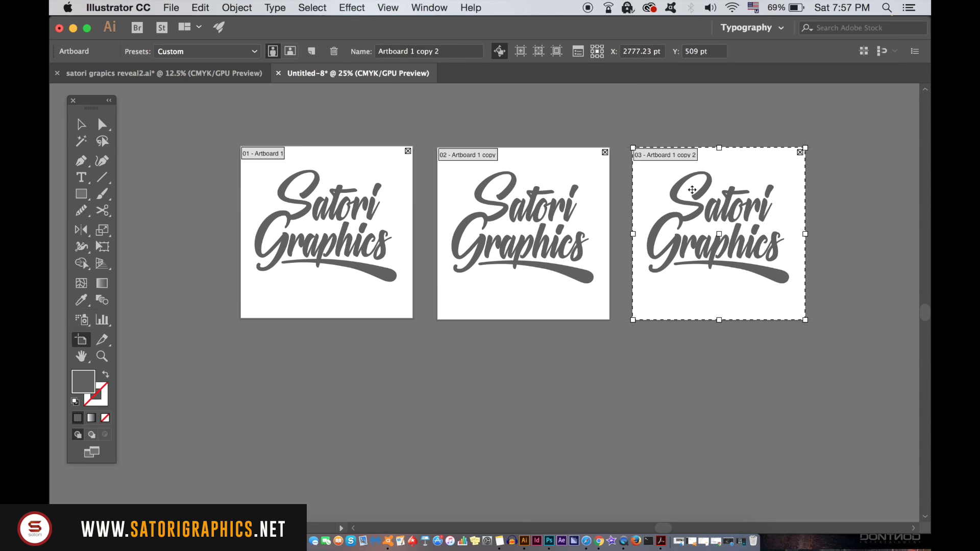
key(shift+Page_Up)
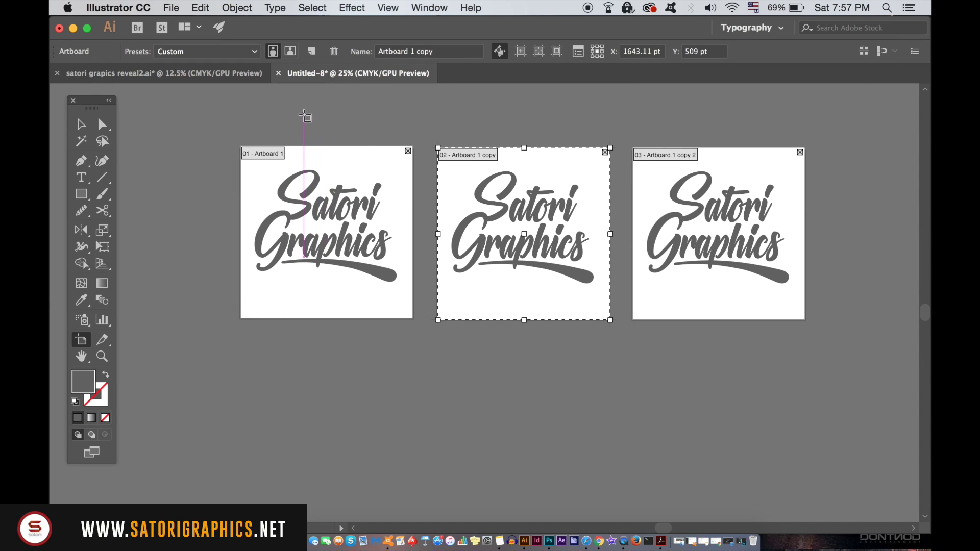
key(Escape)
scroll(284, 210, up, 3)
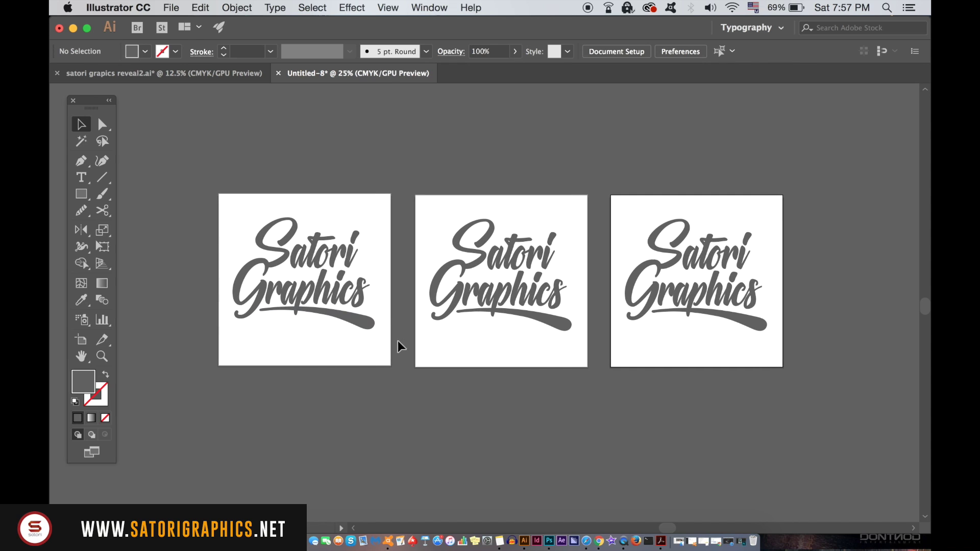
click(563, 328)
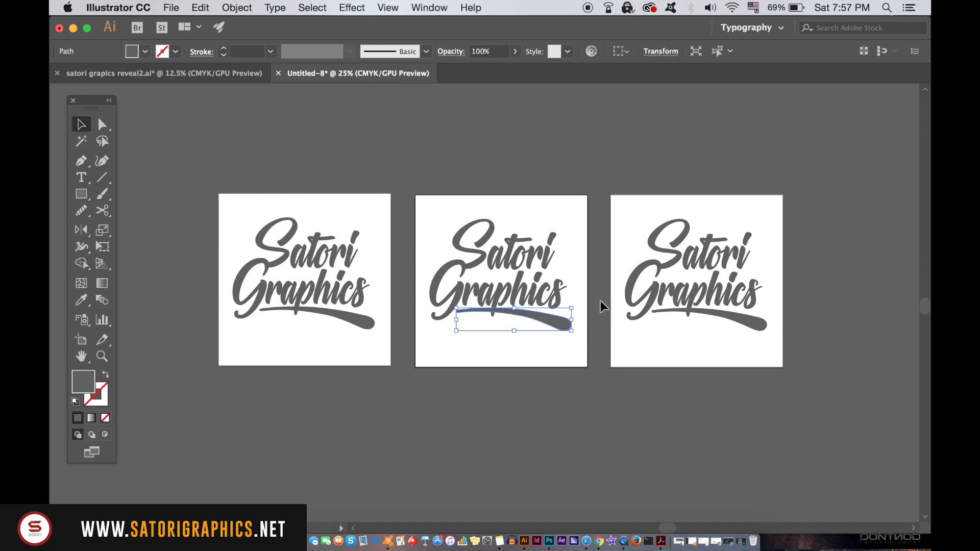
click(434, 406)
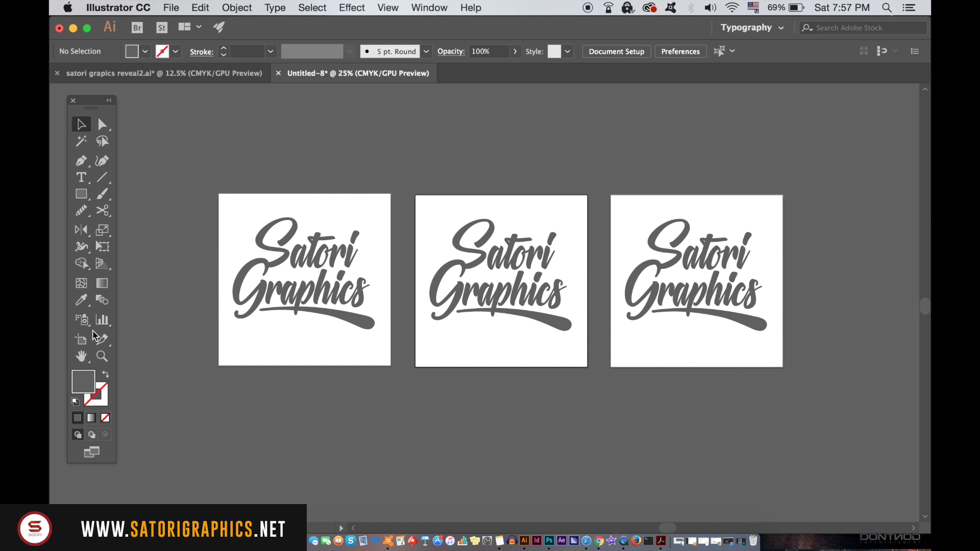
key(shift+o)
- Name the middle artboard 'logo 2' in the control bar
click(438, 206)
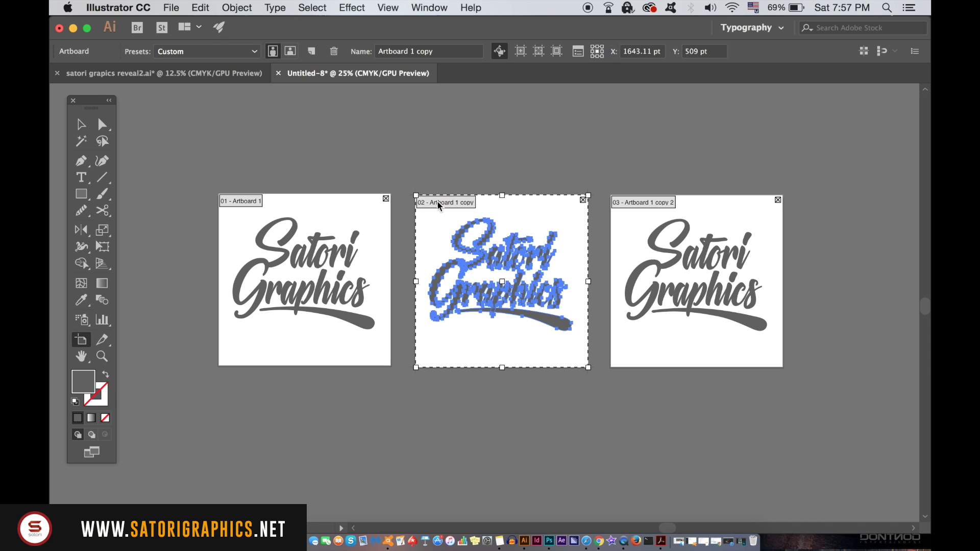
click(421, 52)
text(lo)
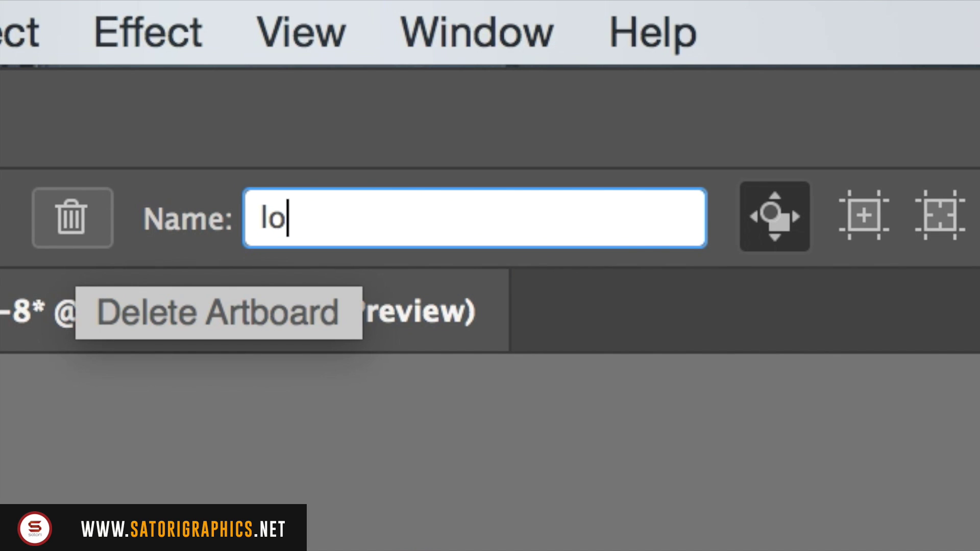
text(go 2)
key(Return)
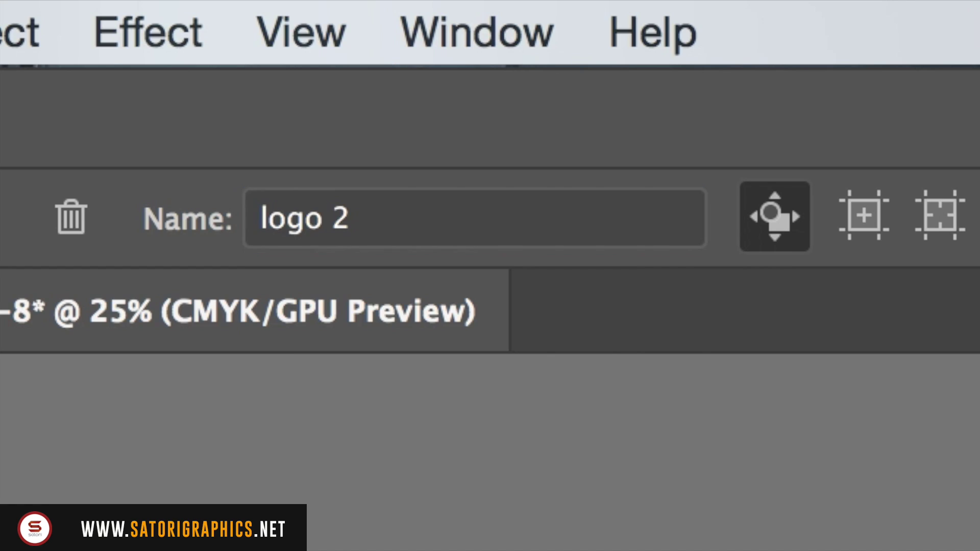